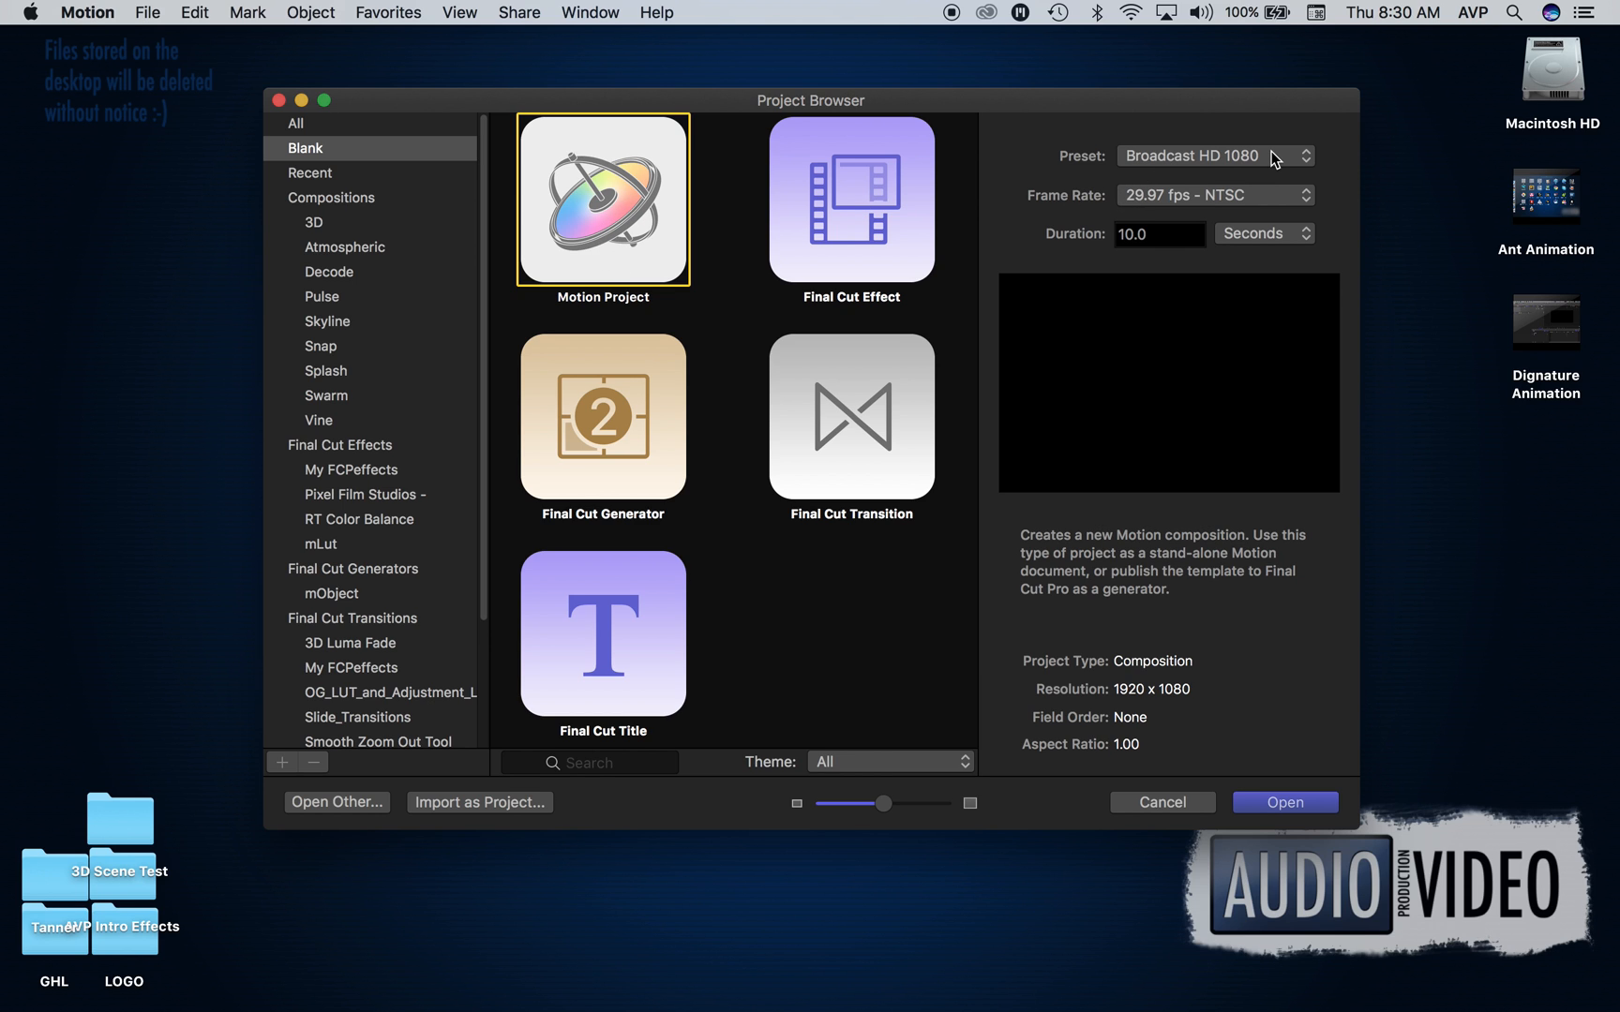
# - Create a blank Motion project with the Broadcast HD 1080 preset at 29.97 fps and 10 seconds, and fit the canvas view
pyautogui.click(1283, 803)
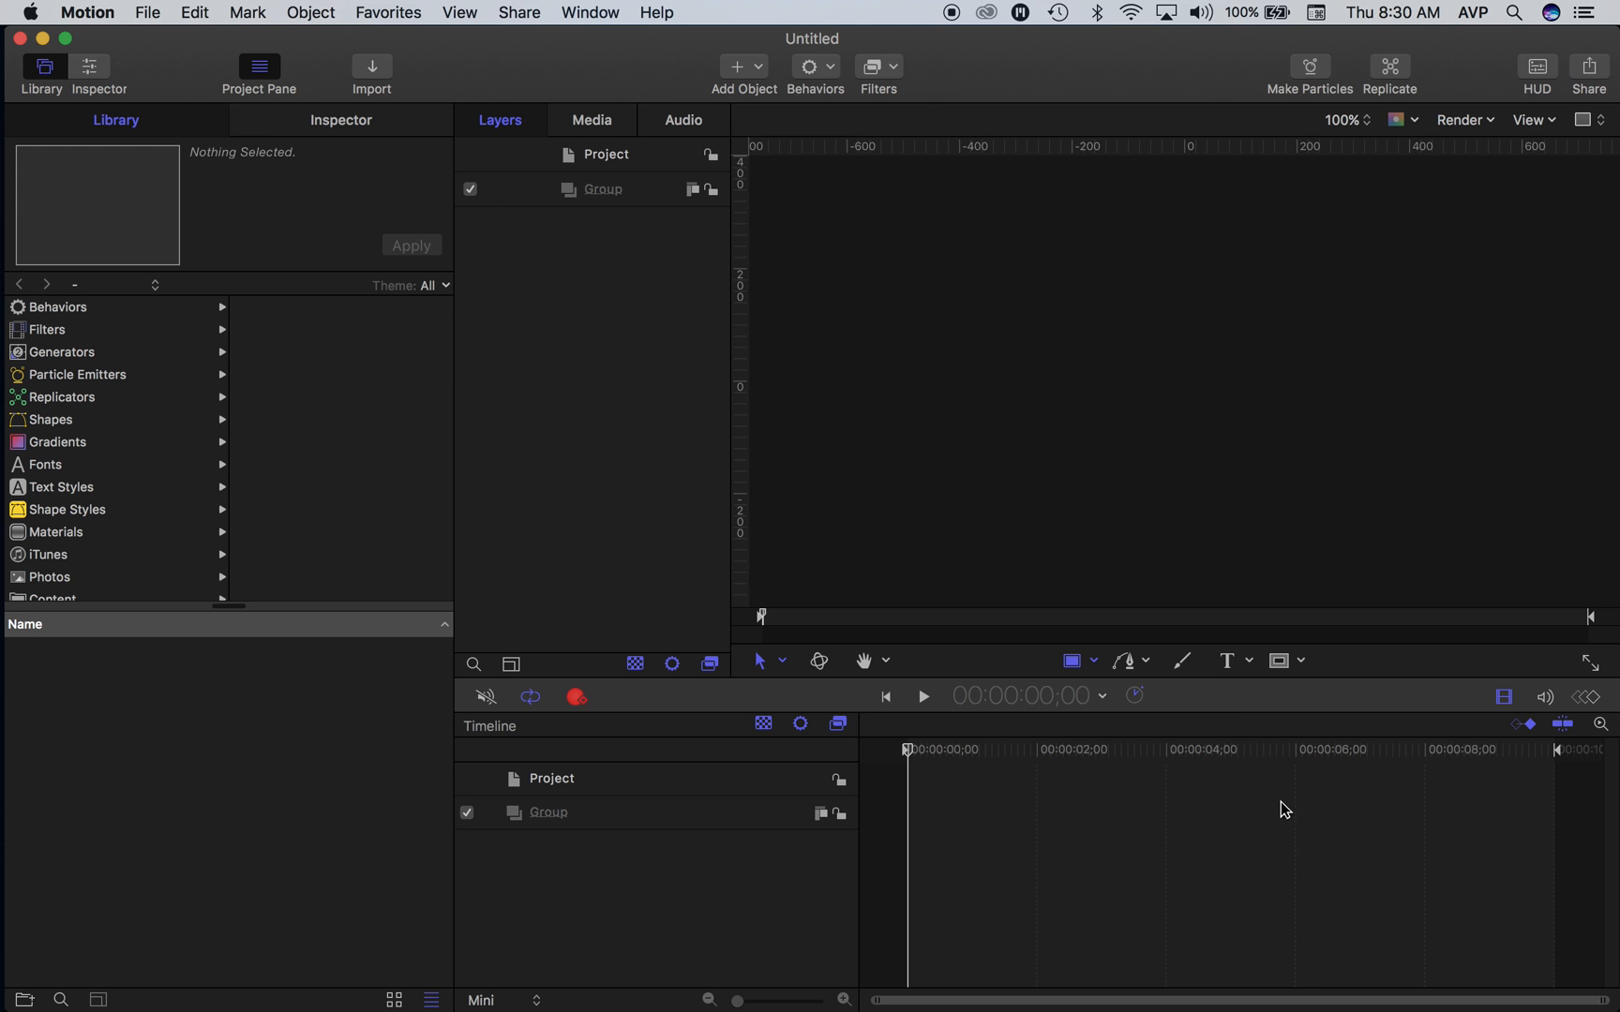
pyautogui.click(1355, 119)
pyautogui.click(1330, 33)
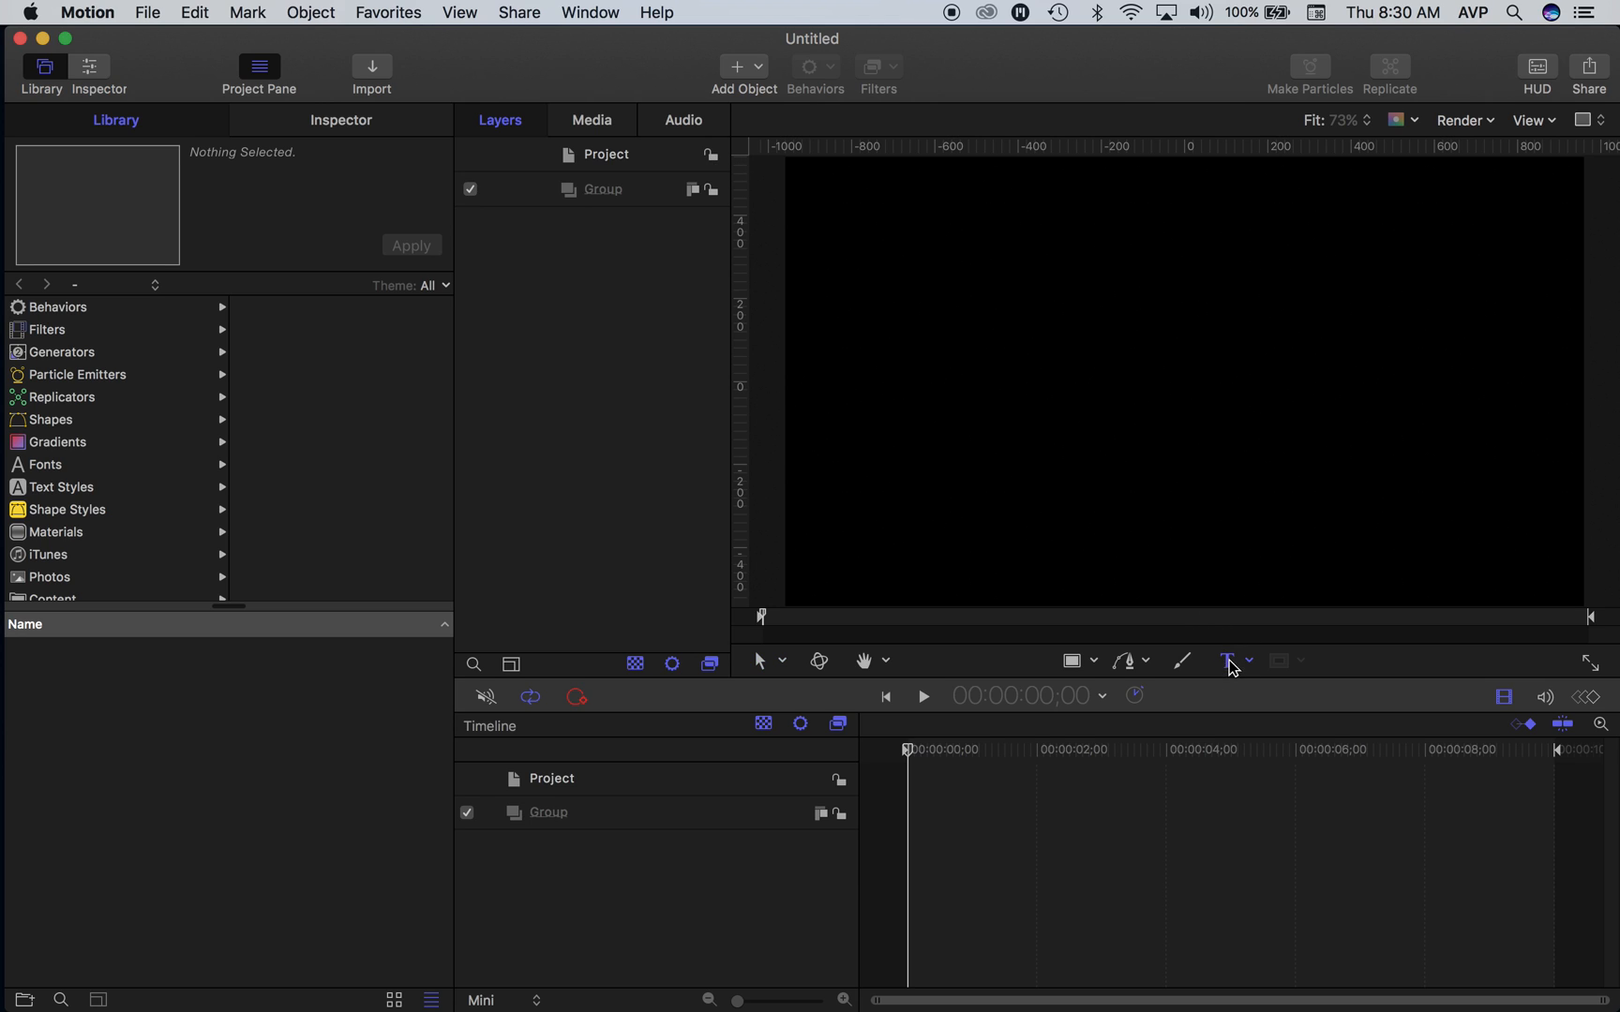
# - Add the text HELLO to the canvas and enlarge its group proportionally to about 60 percent of the frame width, near the centre
pyautogui.click(985, 330)
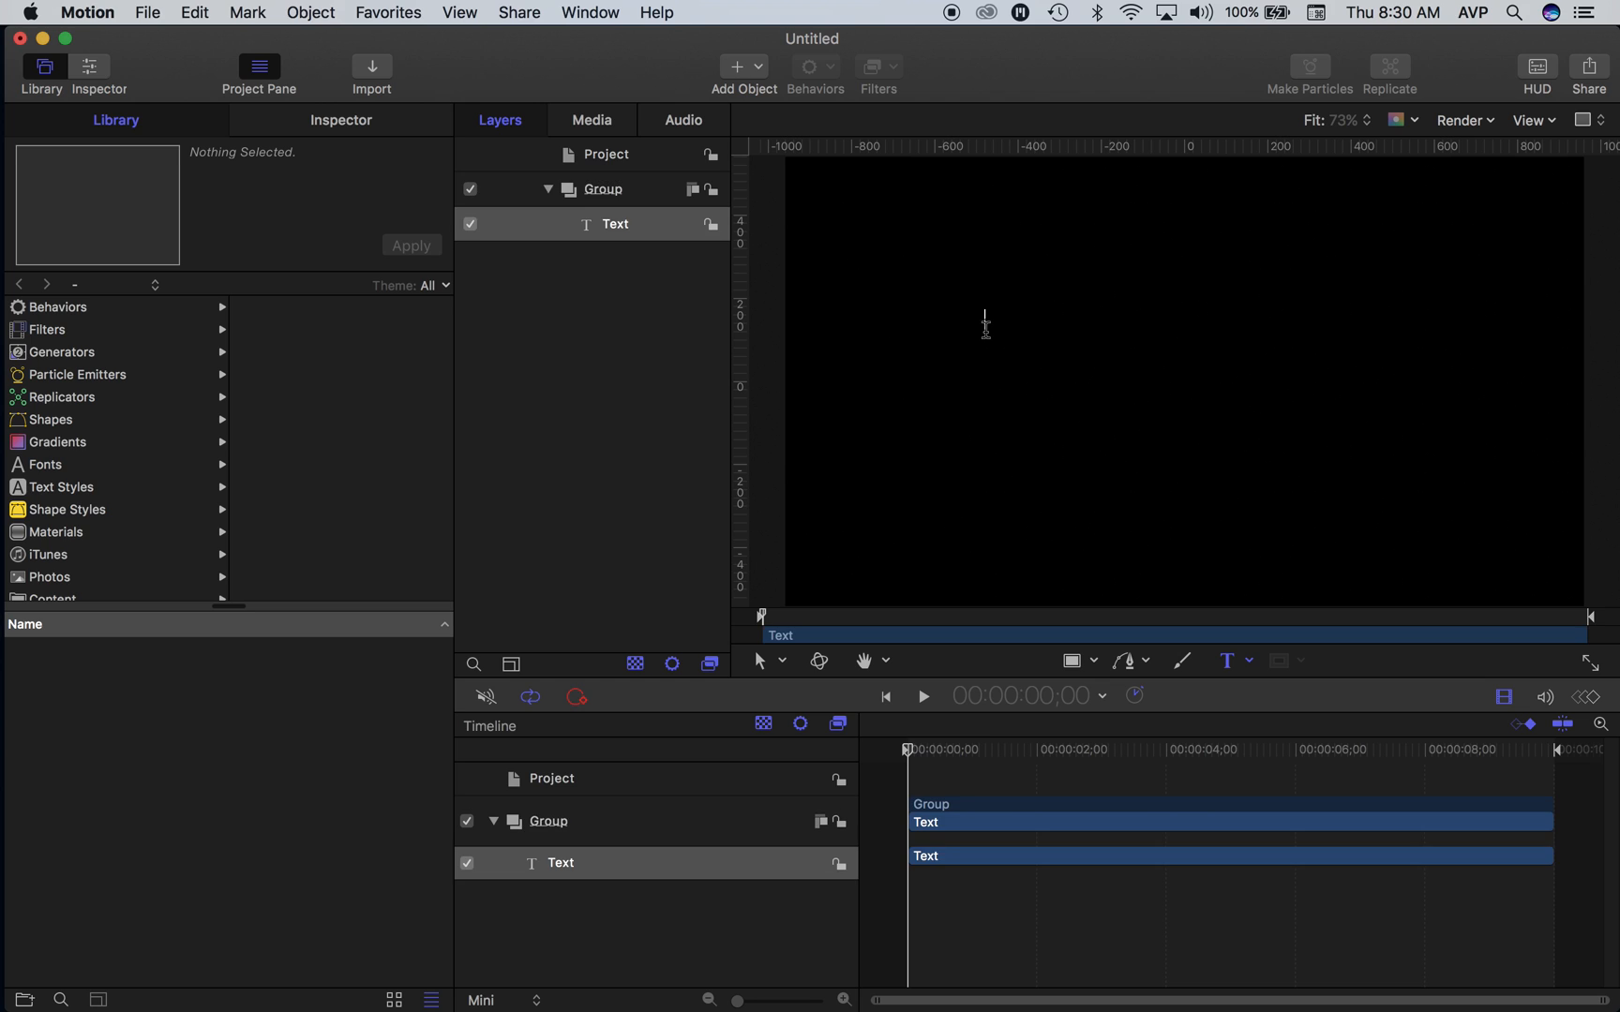
pyautogui.write('HELLO')
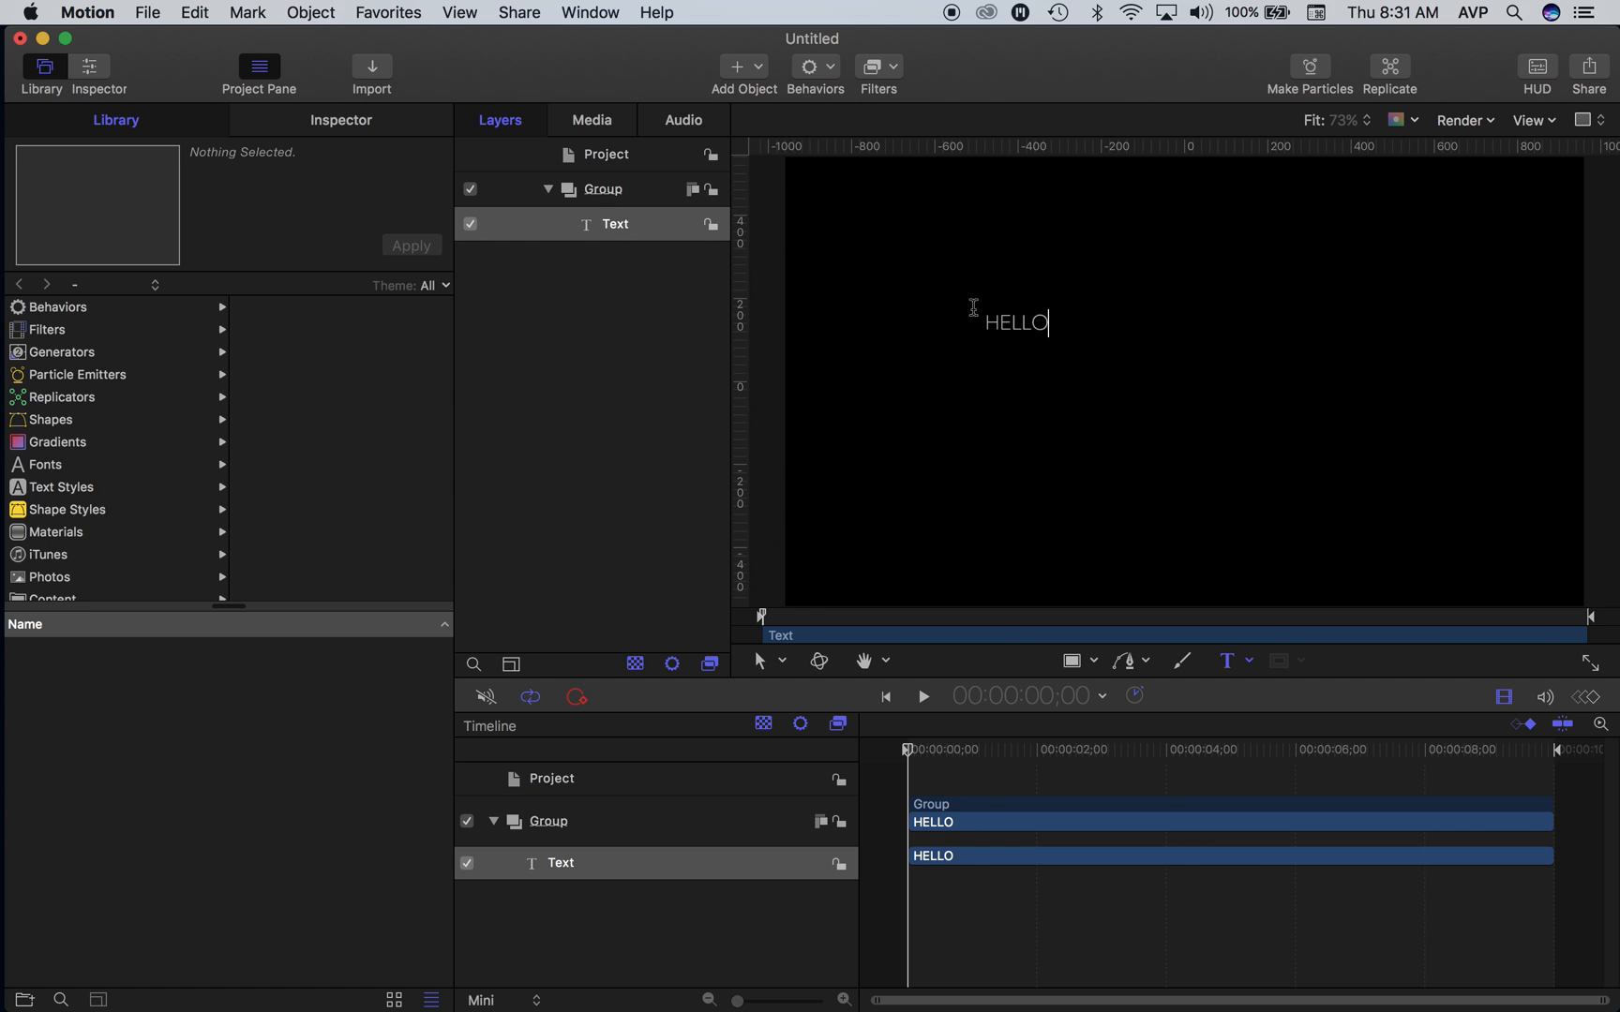
pyautogui.click(599, 194)
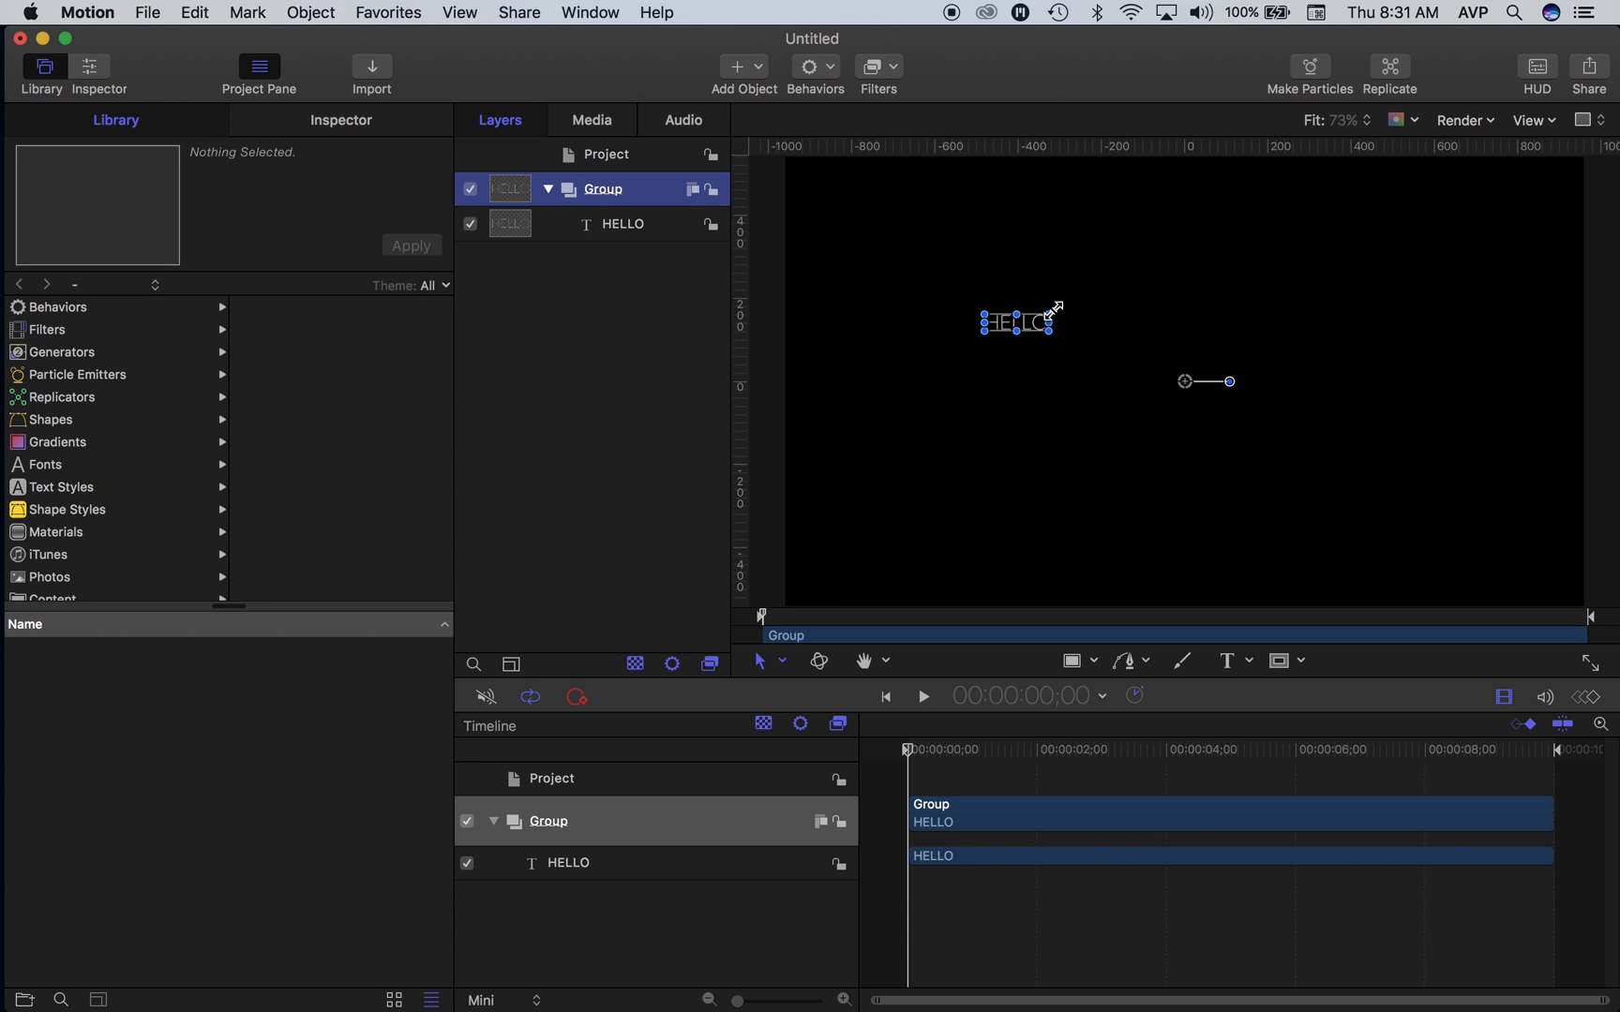
pyautogui.moveTo(1048, 323); pyautogui.dragTo(1267, 435)
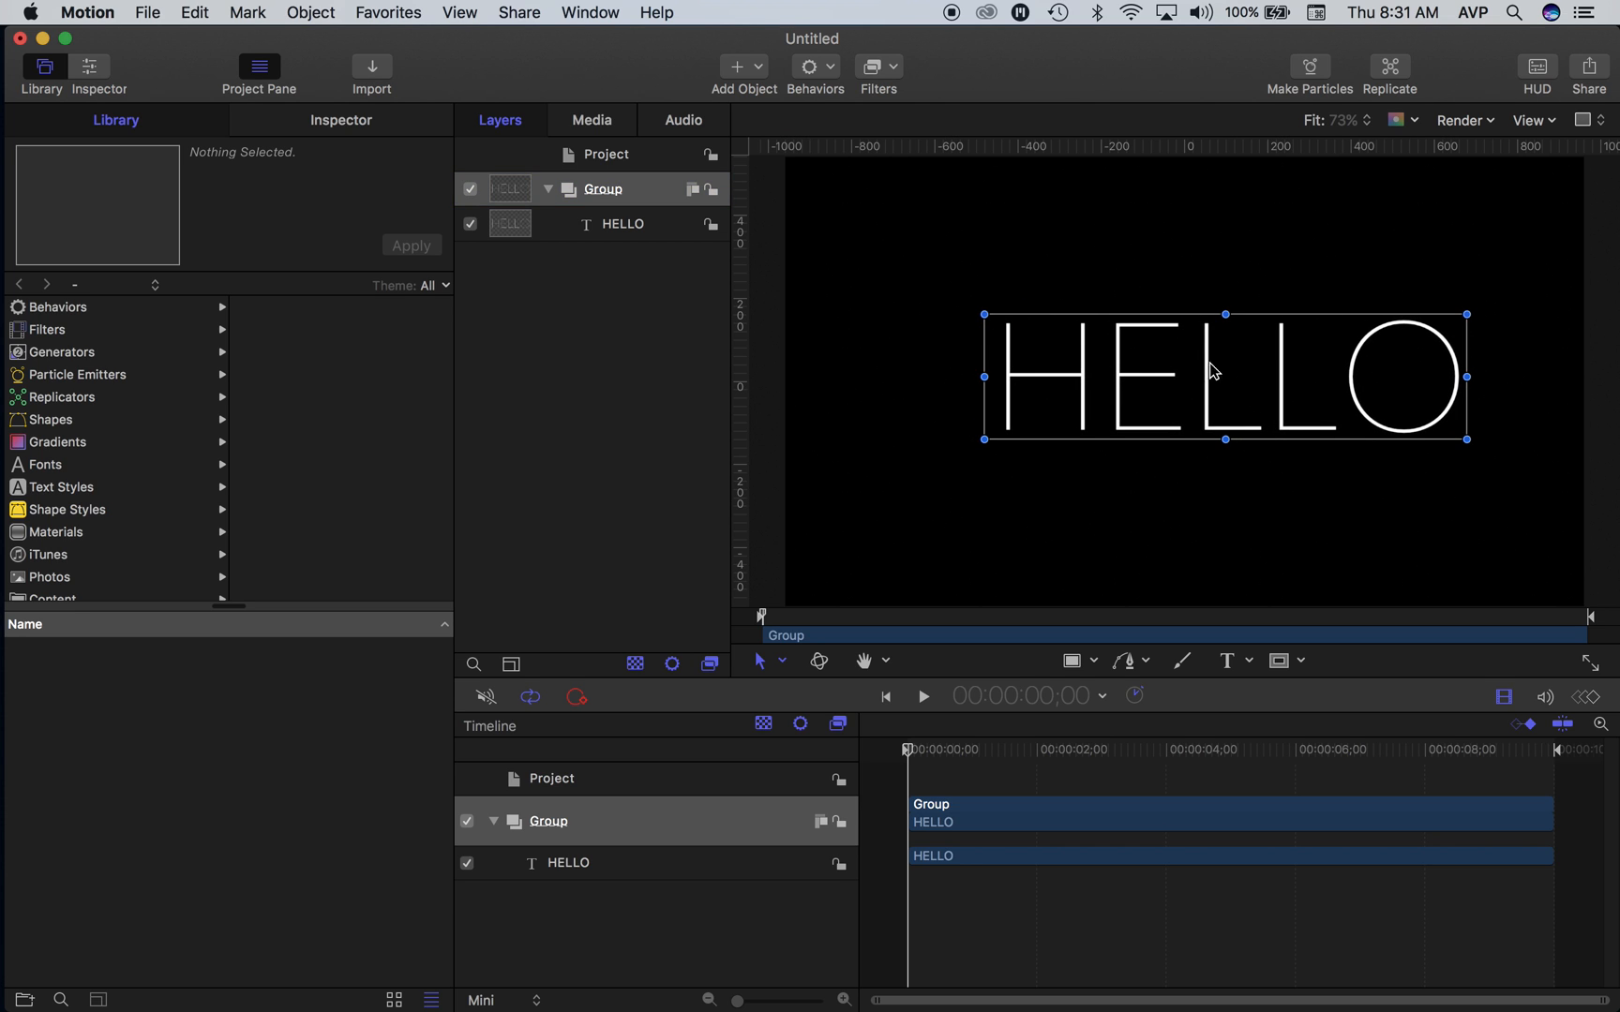
pyautogui.moveTo(1161, 346); pyautogui.dragTo(1124, 317)
pyautogui.moveTo(950, 283); pyautogui.dragTo(1043, 345)
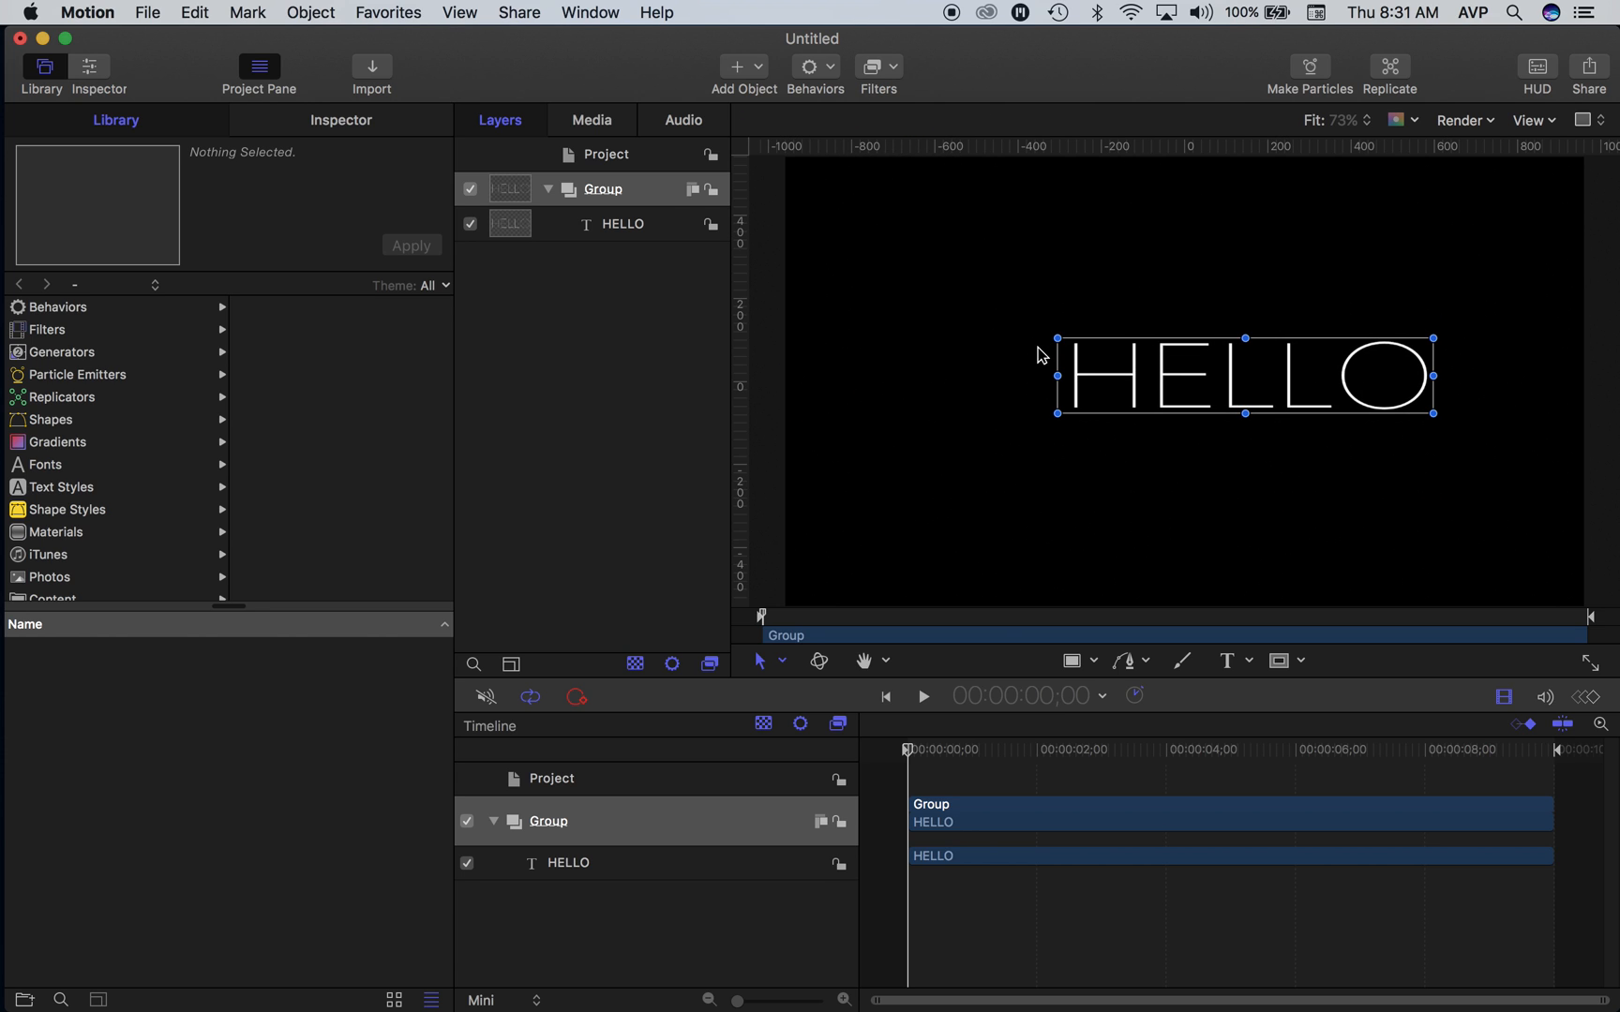
pyautogui.press('super+z')
pyautogui.moveTo(1225, 387); pyautogui.dragTo(1134, 364)
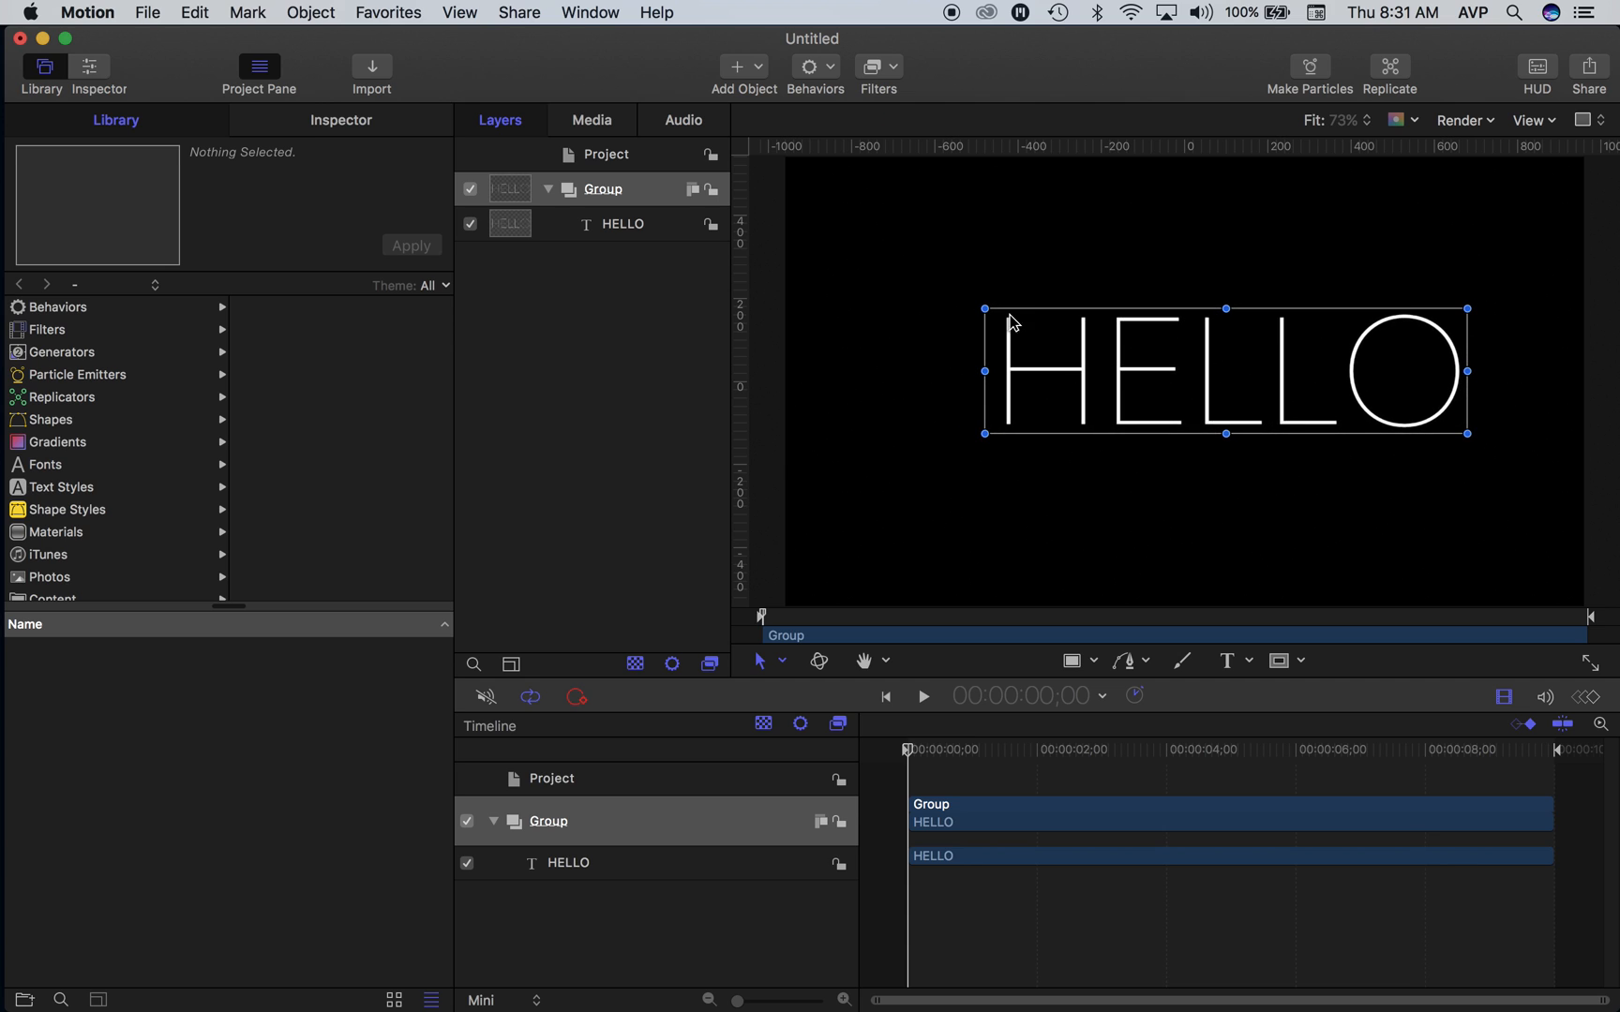
# - Set the HELLO text's font to Big_Bottom_Cartoon and reposition the text in the middle of the frame
pyautogui.click(314, 122)
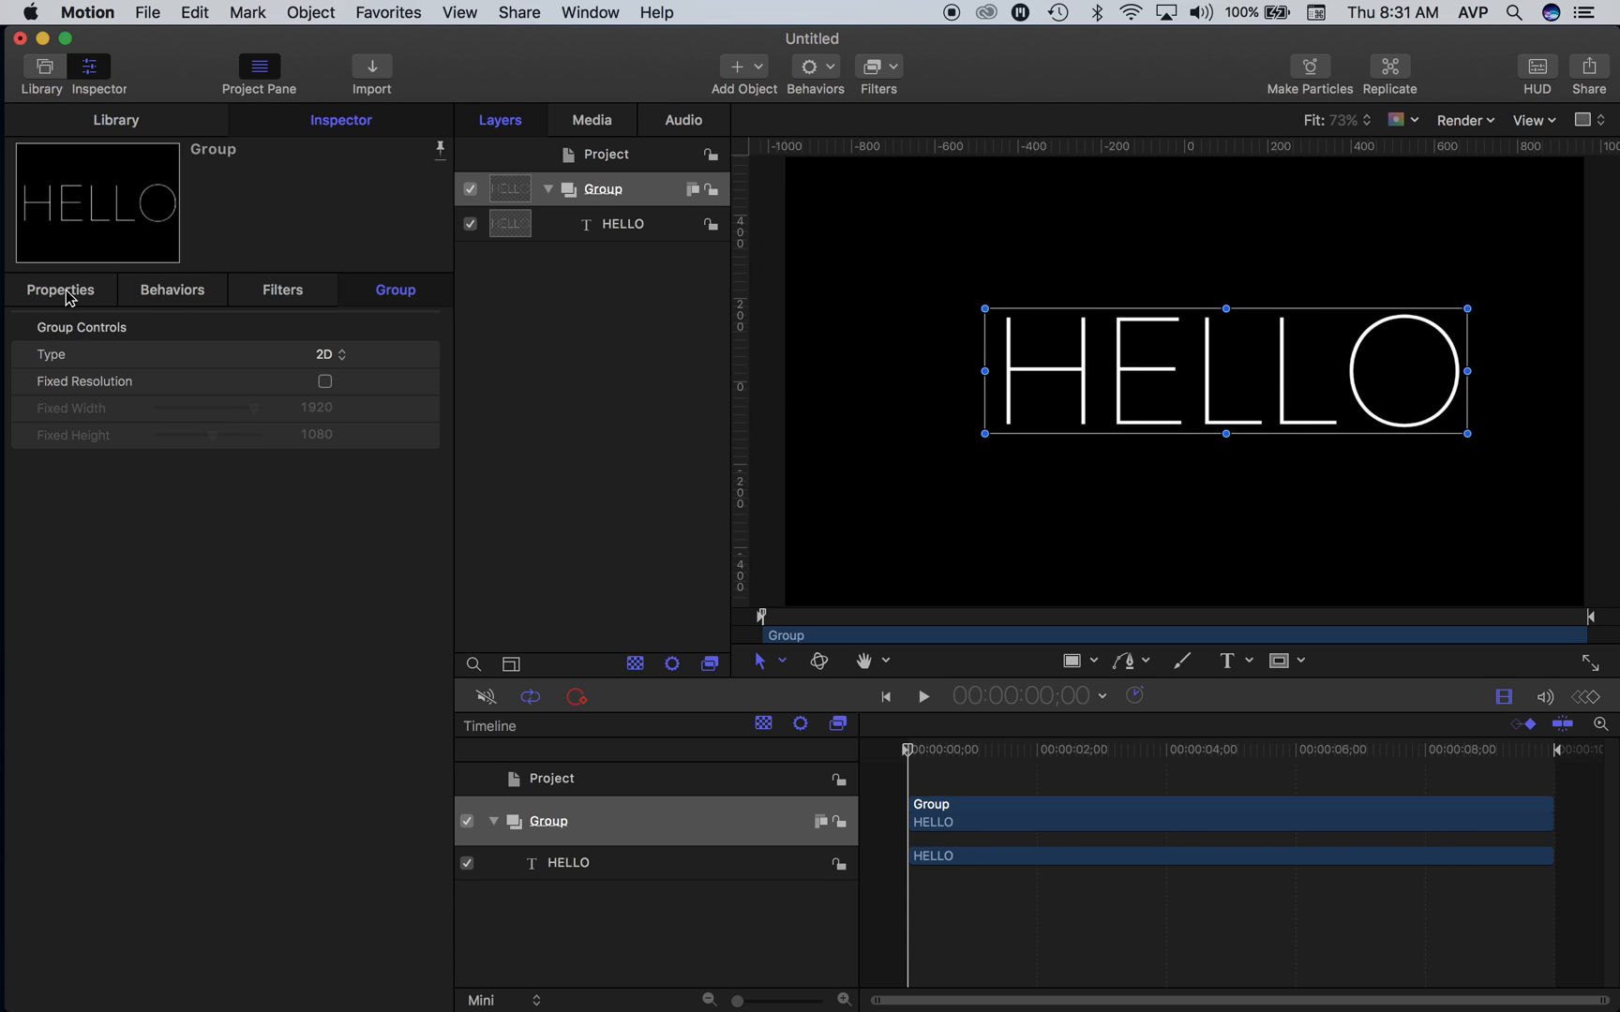
pyautogui.click(620, 225)
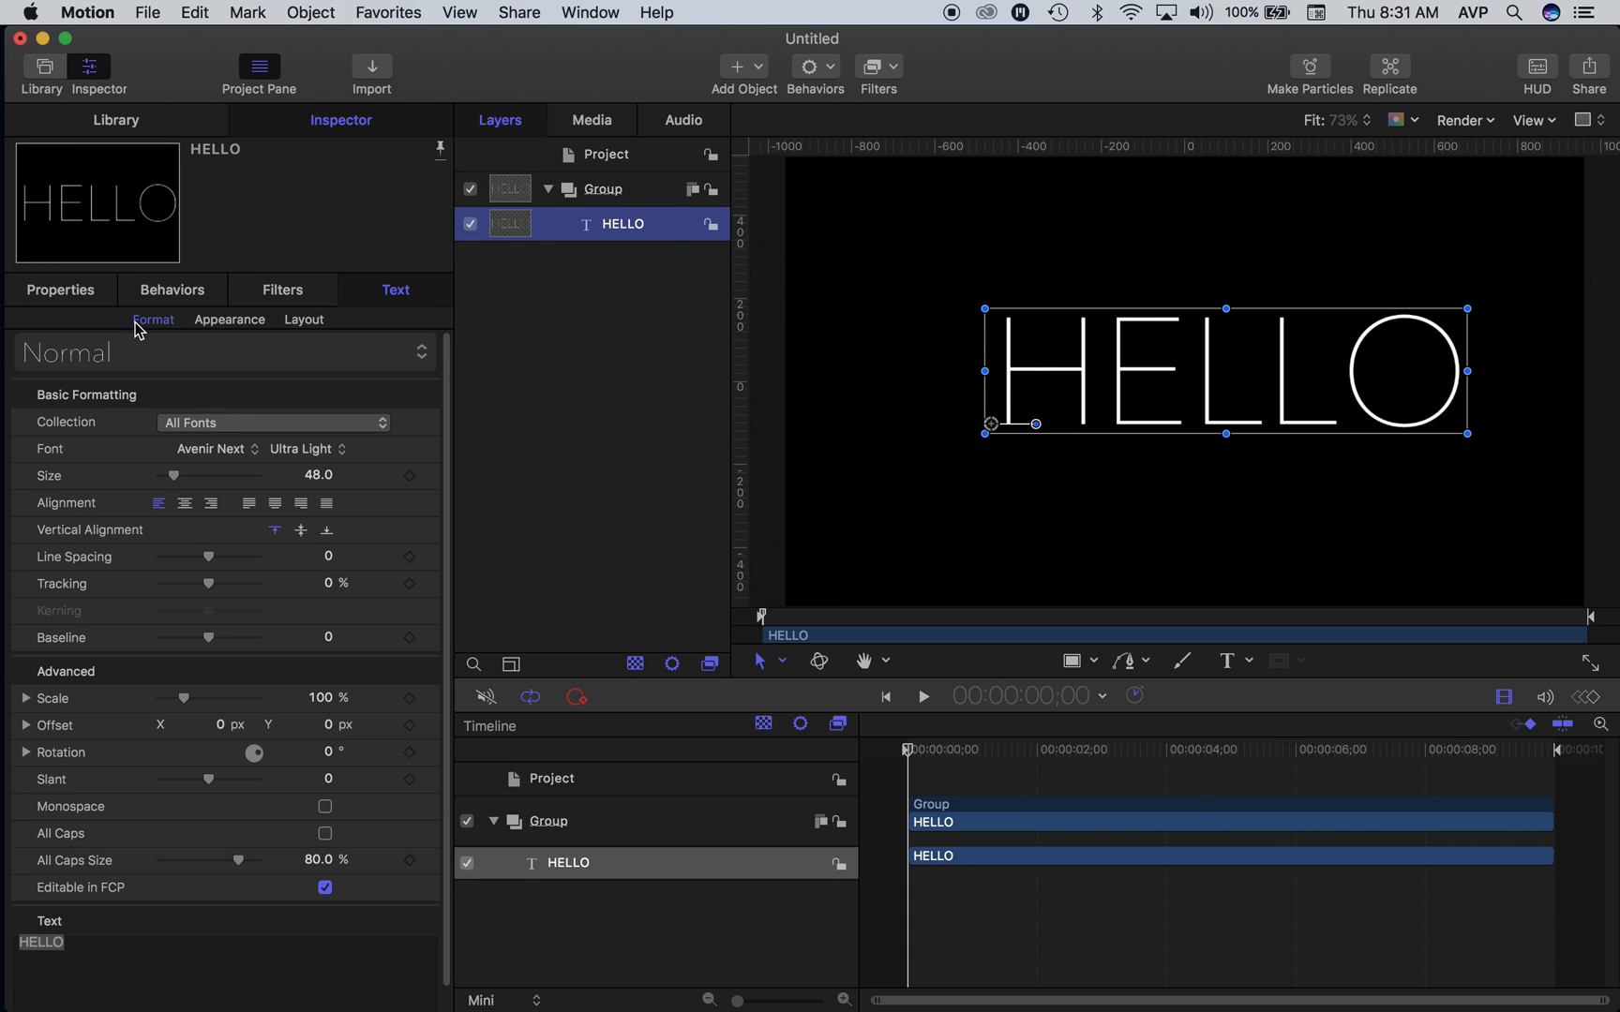
pyautogui.click(198, 457)
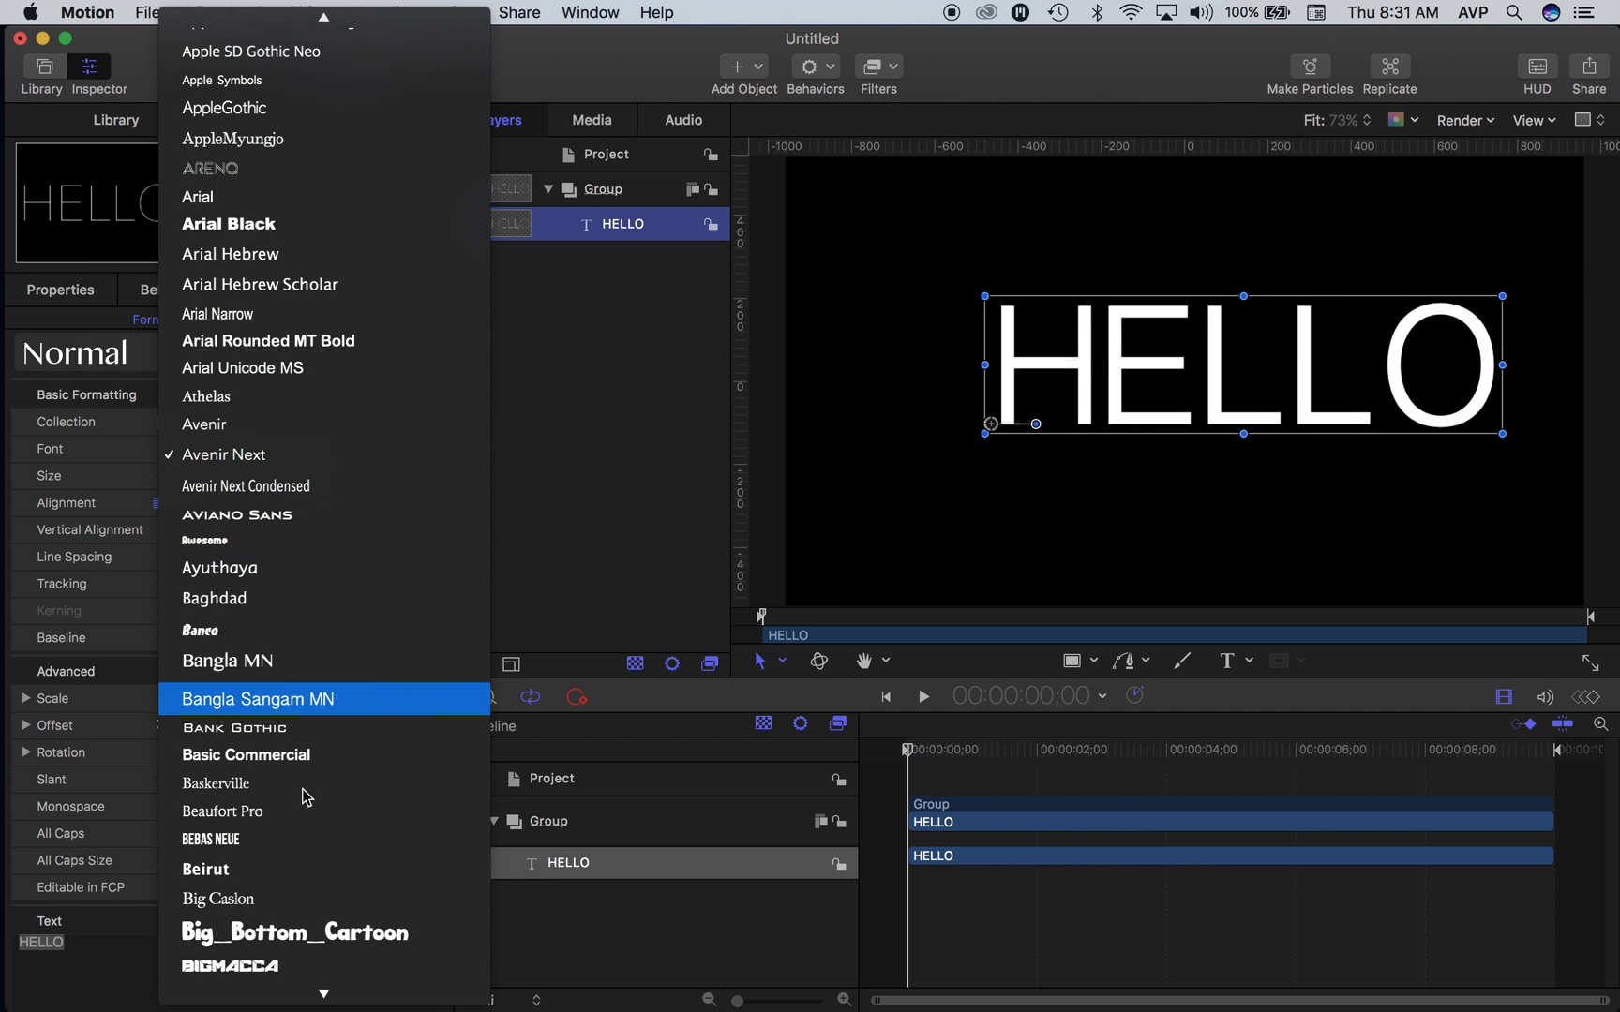
pyautogui.click(288, 928)
pyautogui.moveTo(1271, 351); pyautogui.dragTo(1177, 397)
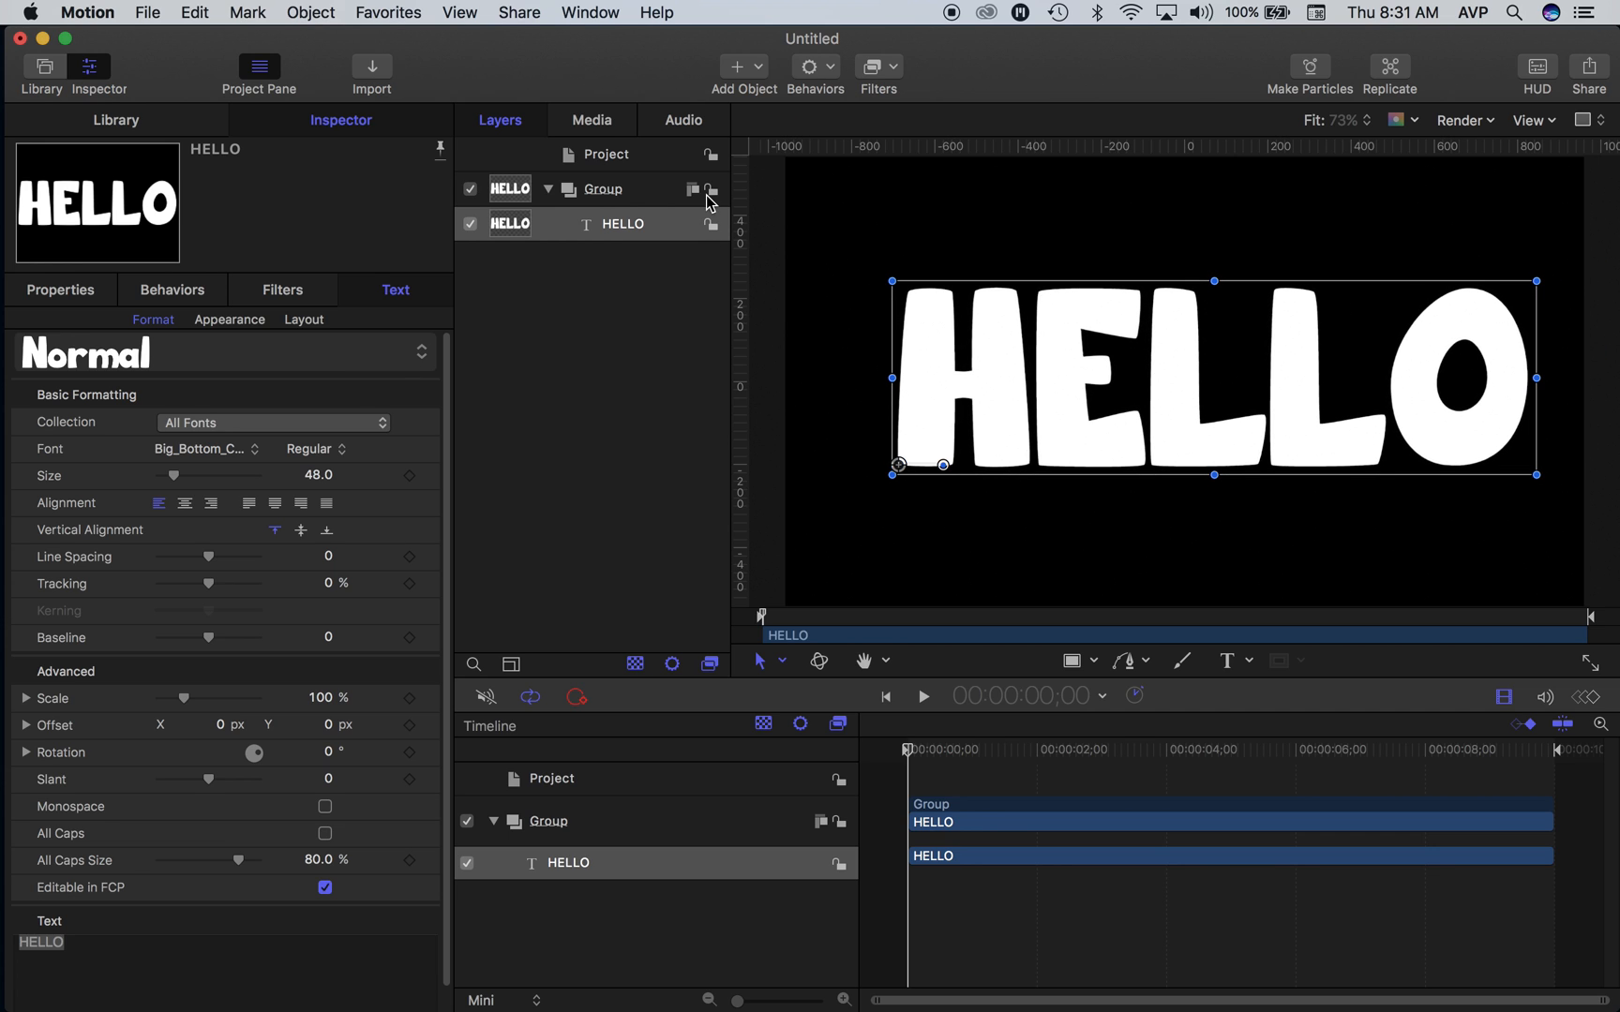
# - Change the HELLO text's face color to coral red
pyautogui.click(62, 289)
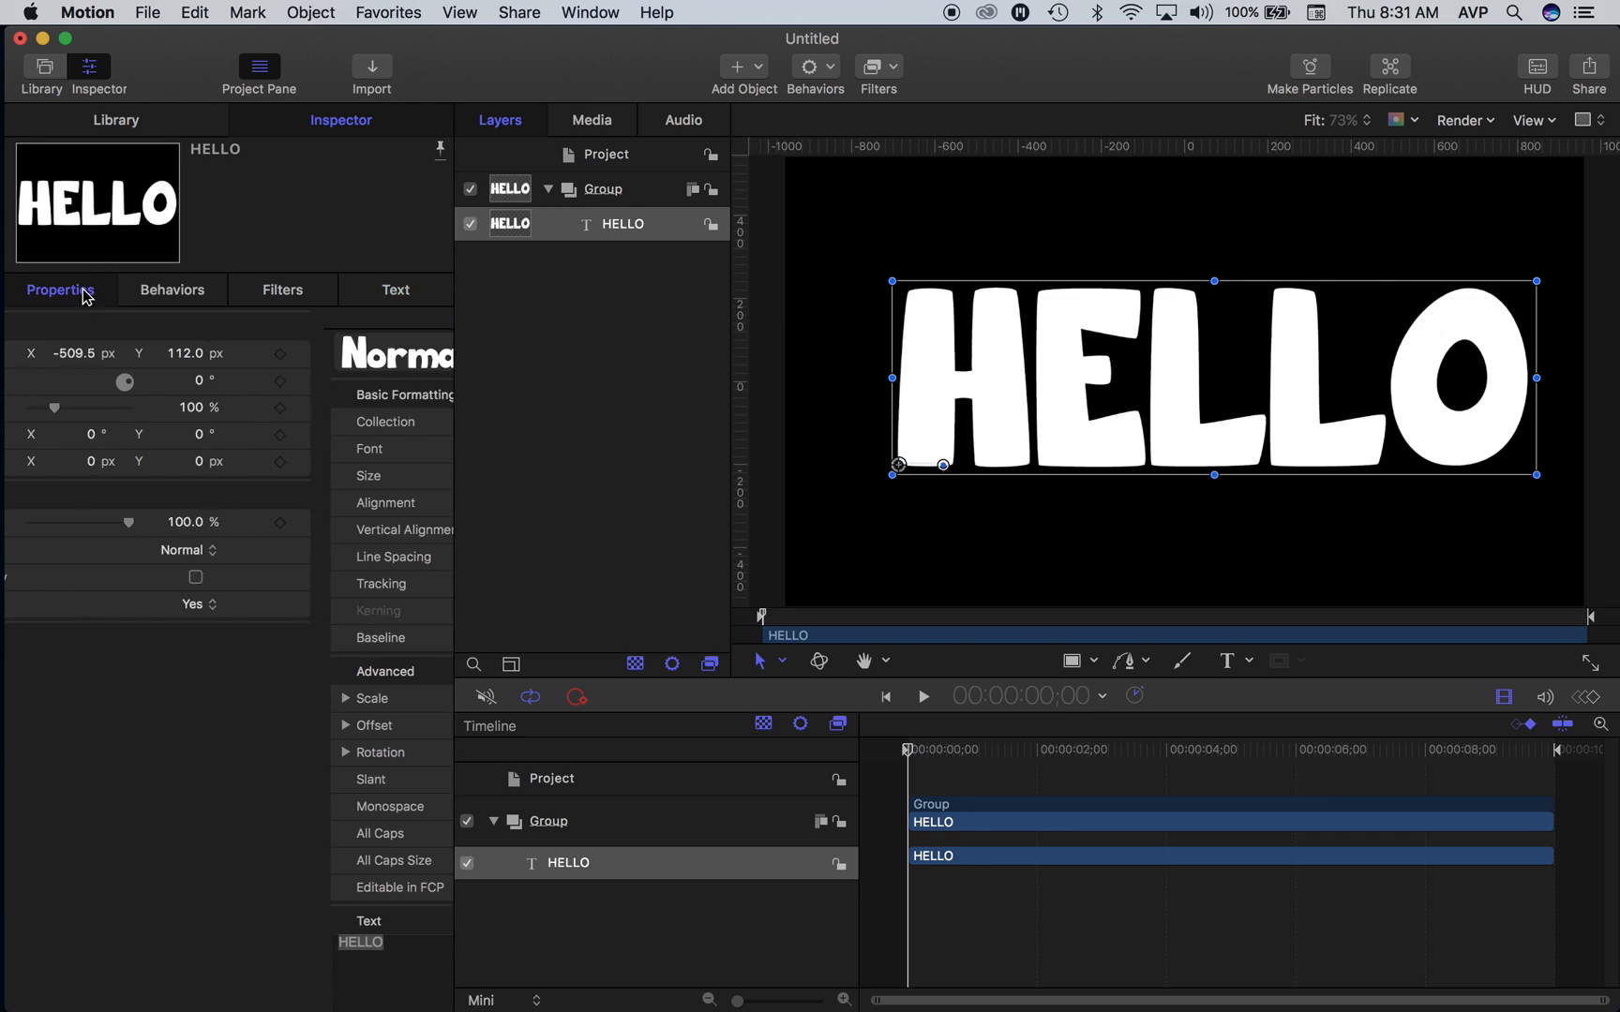
pyautogui.click(384, 293)
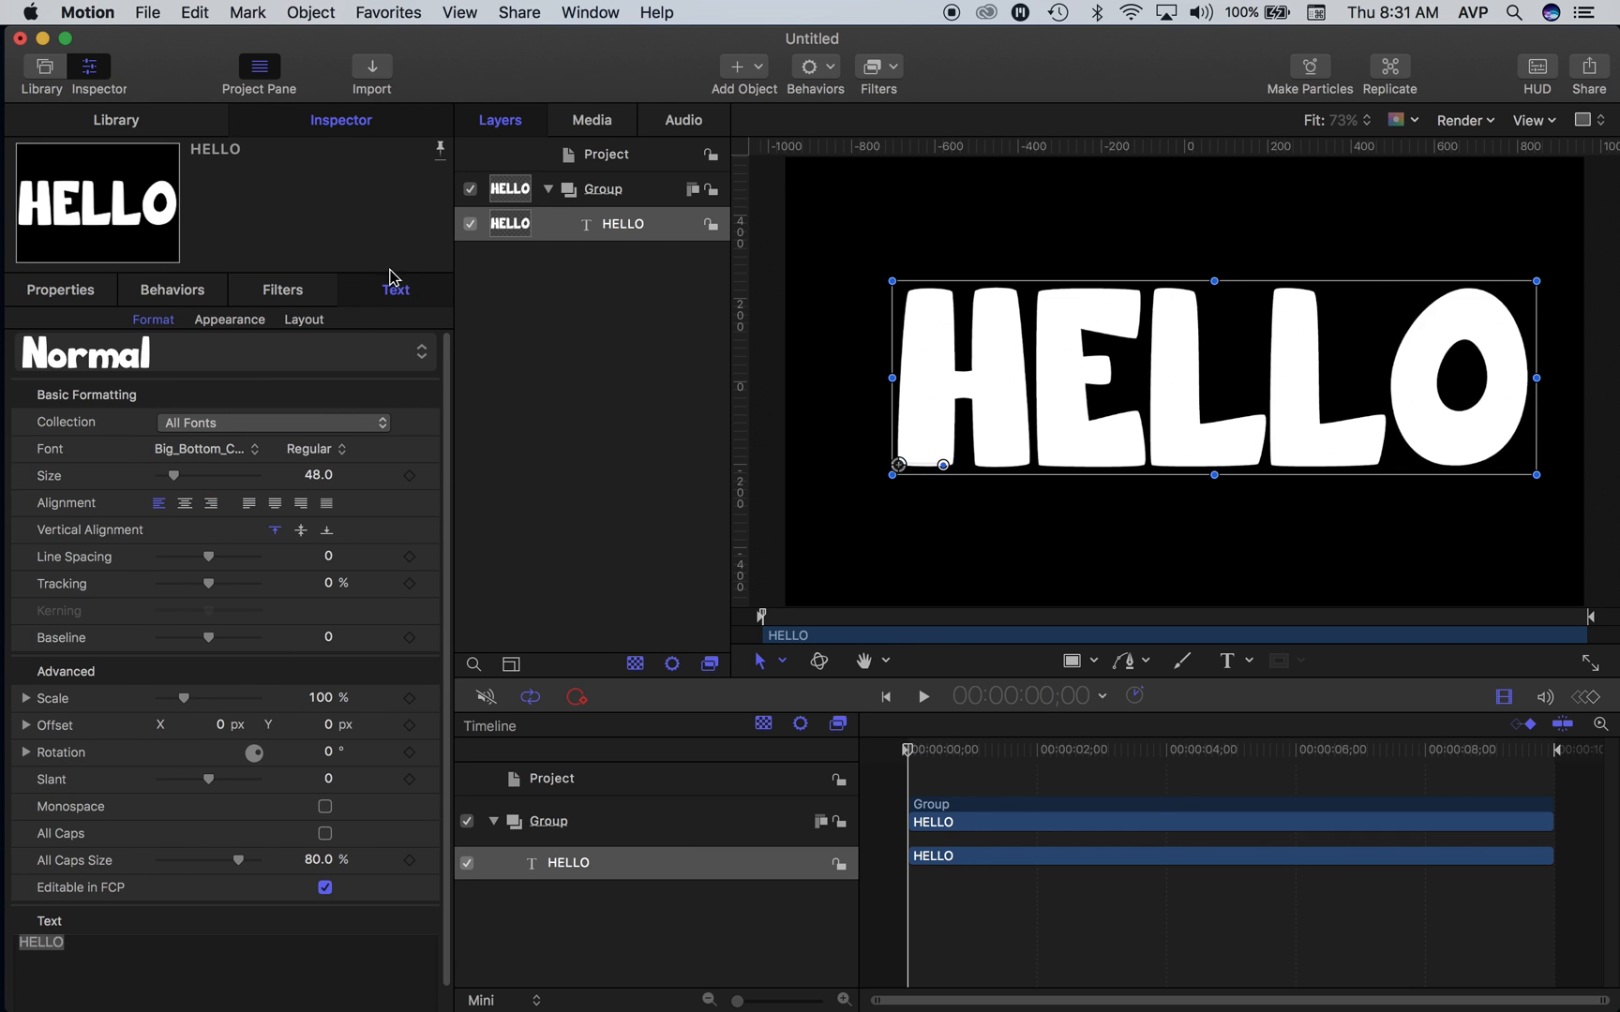
pyautogui.click(229, 322)
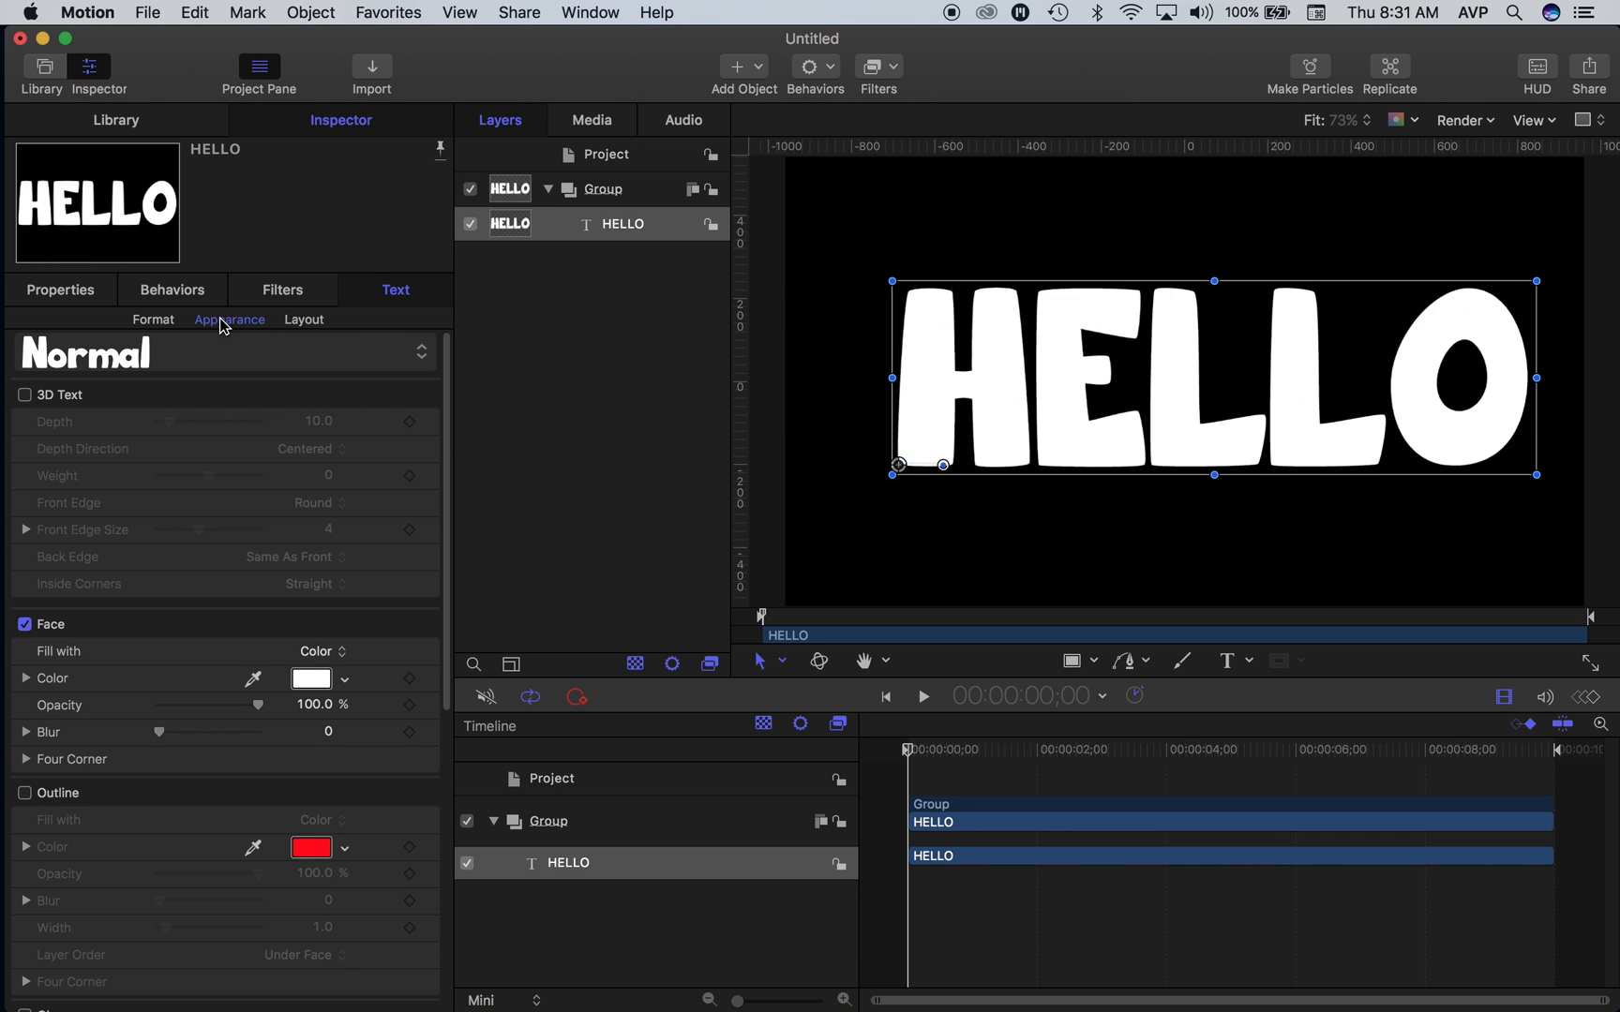
pyautogui.click(311, 679)
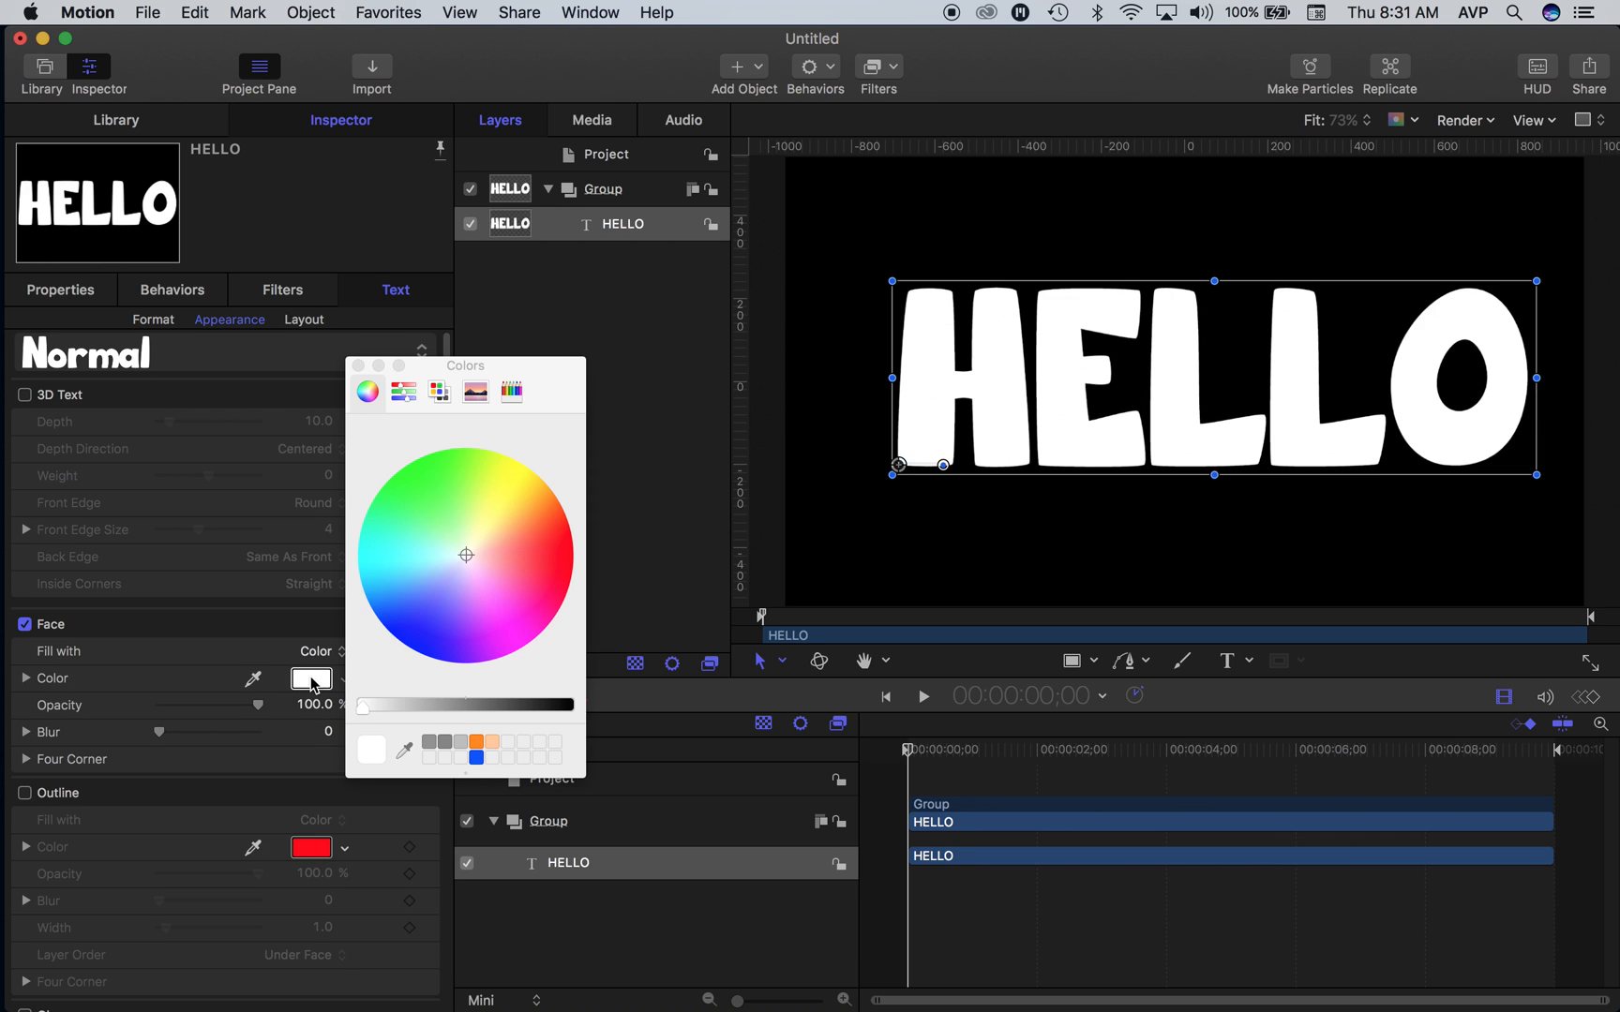
pyautogui.moveTo(476, 553); pyautogui.dragTo(535, 546)
pyautogui.click(357, 366)
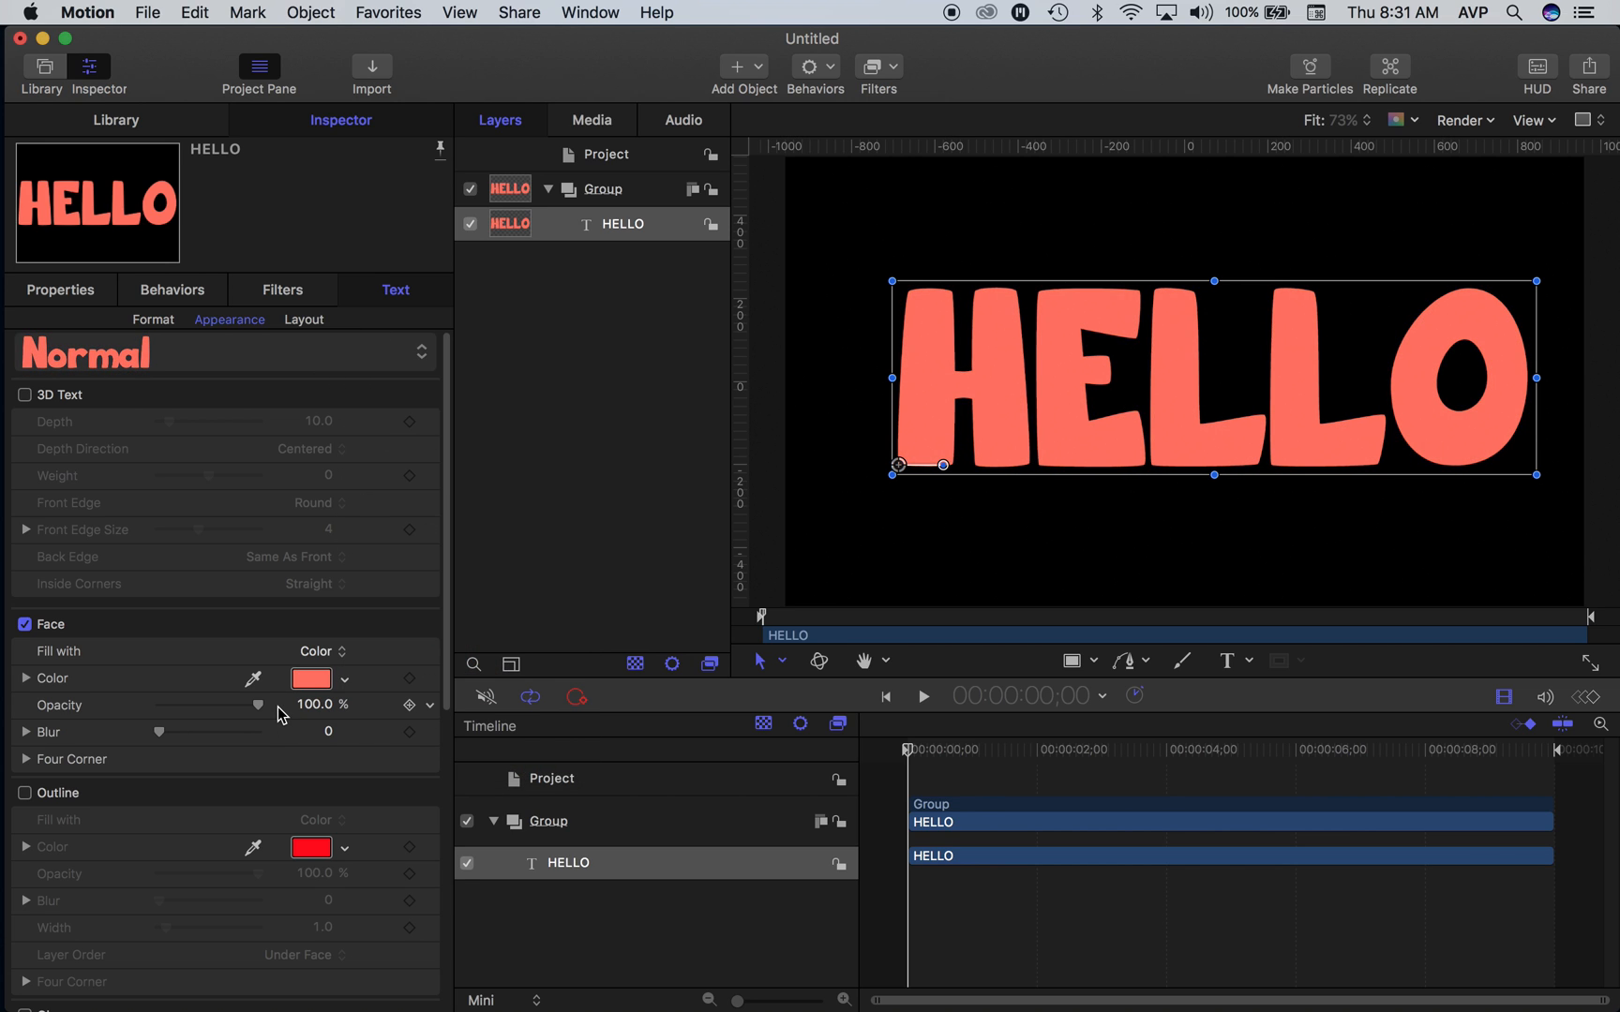
# - Enable the outline on the HELLO text and color it near-white
pyautogui.click(24, 793)
pyautogui.click(304, 847)
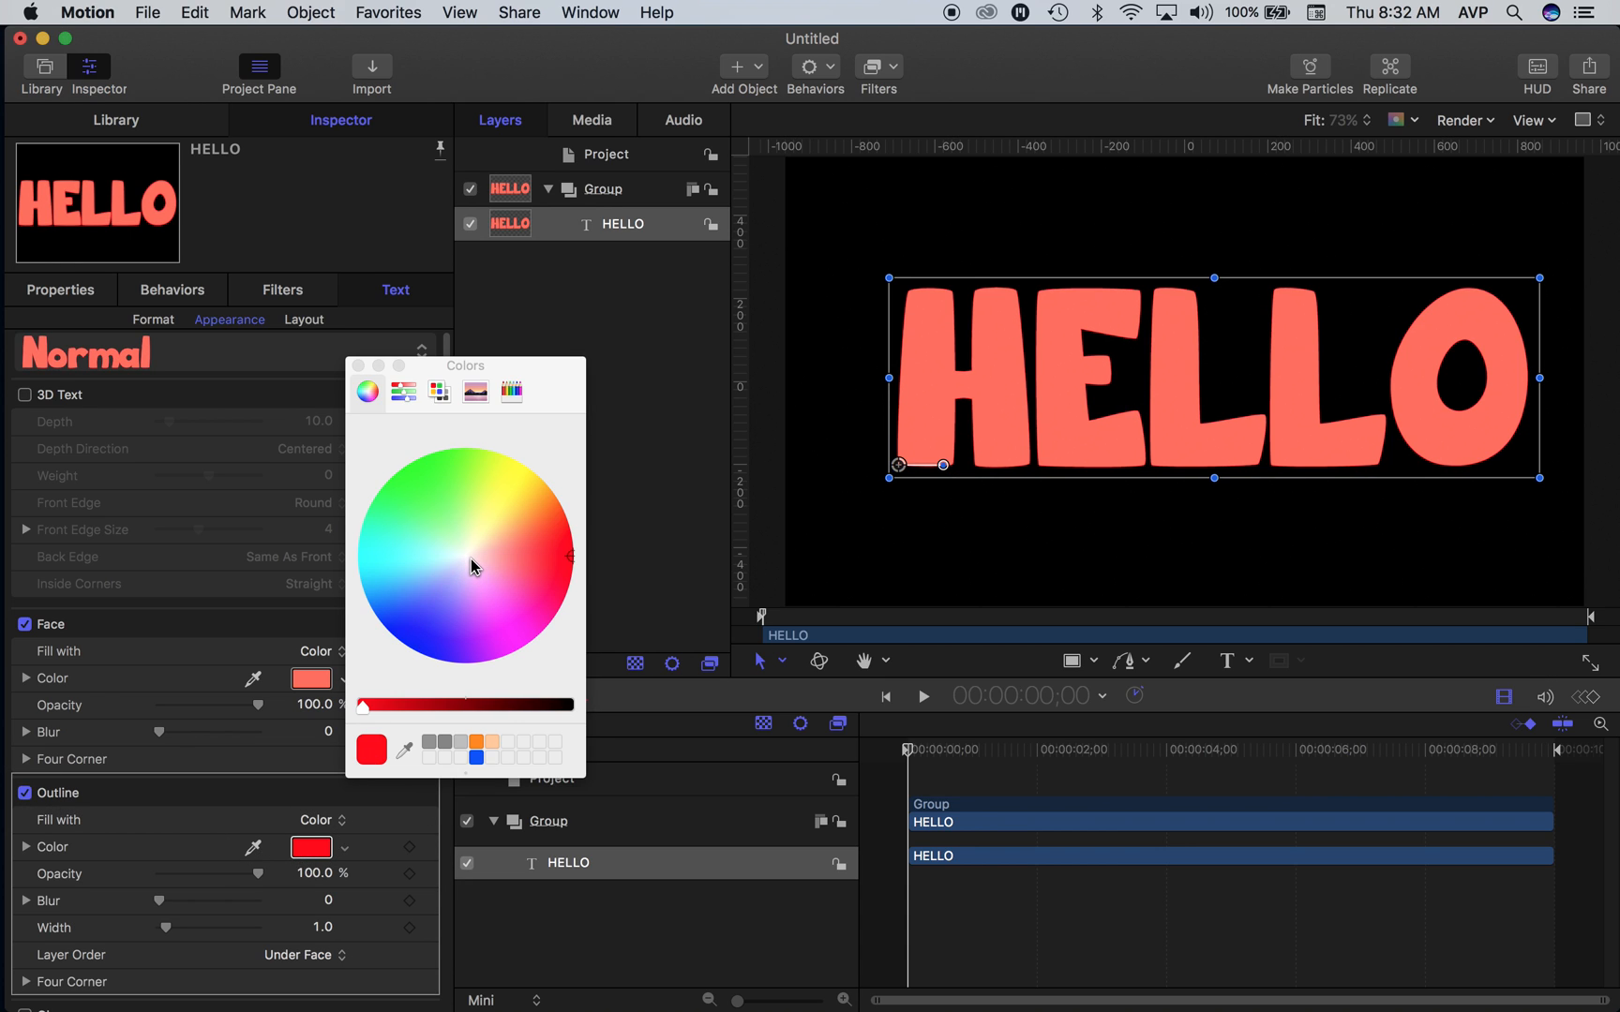
pyautogui.click(469, 559)
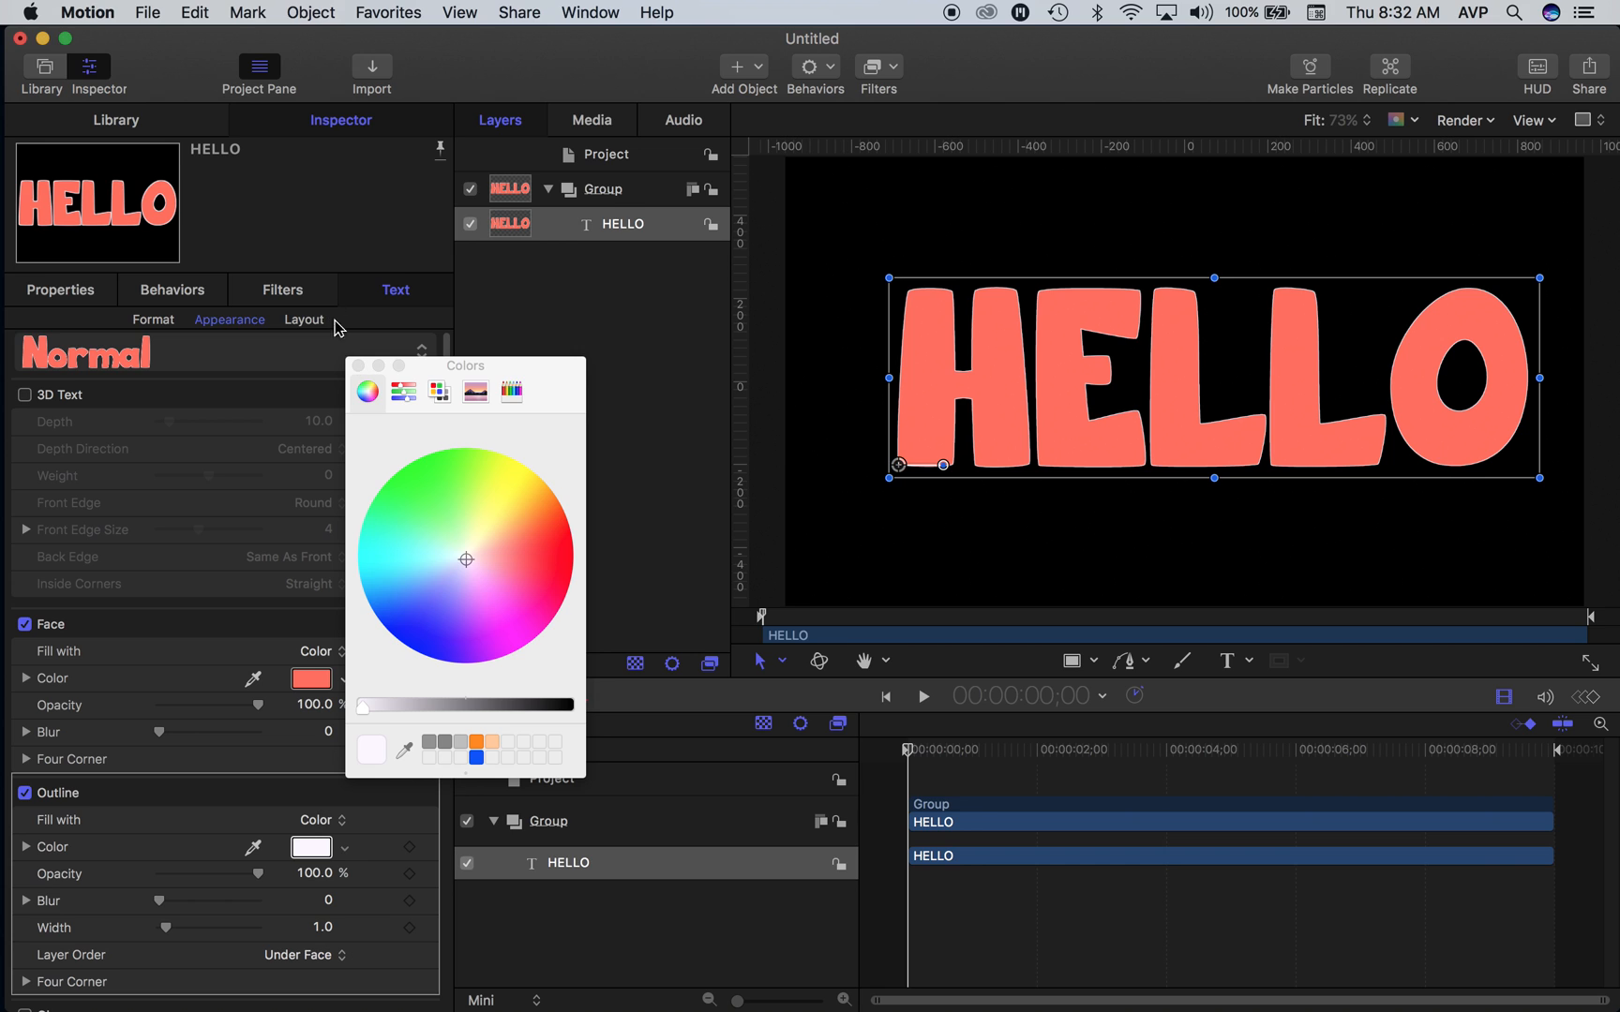
pyautogui.click(357, 364)
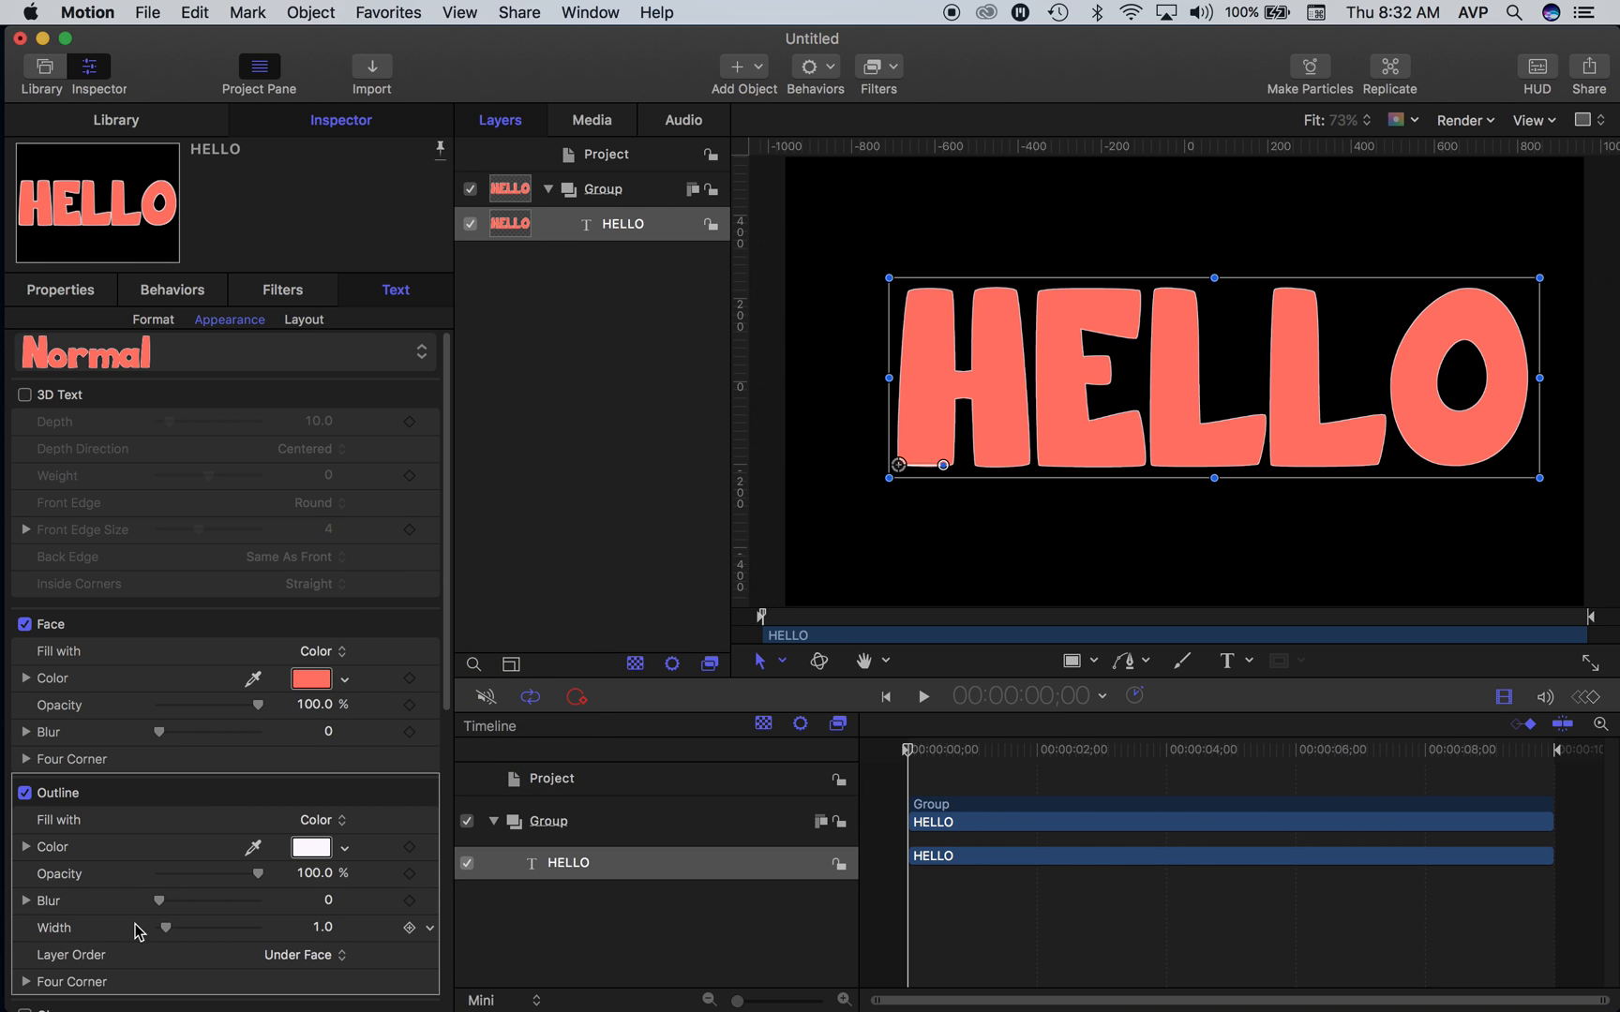
# - Set the text outline's width to 5.0 and its layer order to Over Face, and nudge the text slightly upward
pyautogui.moveTo(166, 927)
pyautogui.mouseDown()
pyautogui.moveTo(214, 931)
pyautogui.moveTo(190, 930)
pyautogui.mouseUp()
pyautogui.click(281, 955)
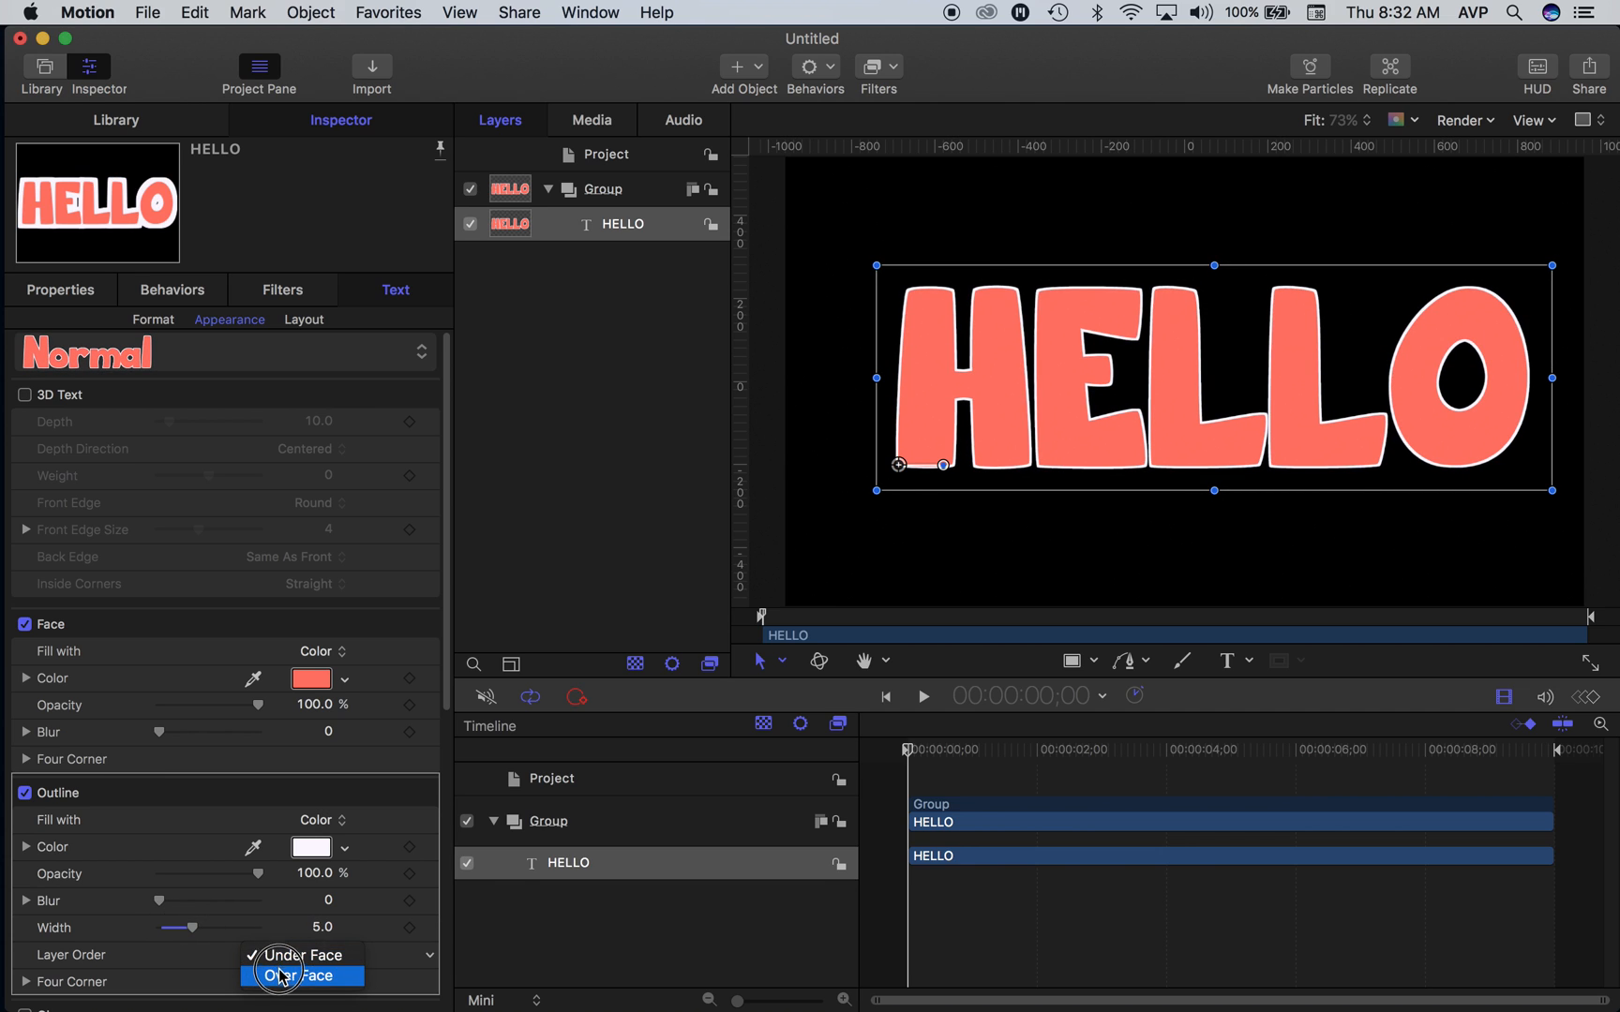
pyautogui.click(279, 976)
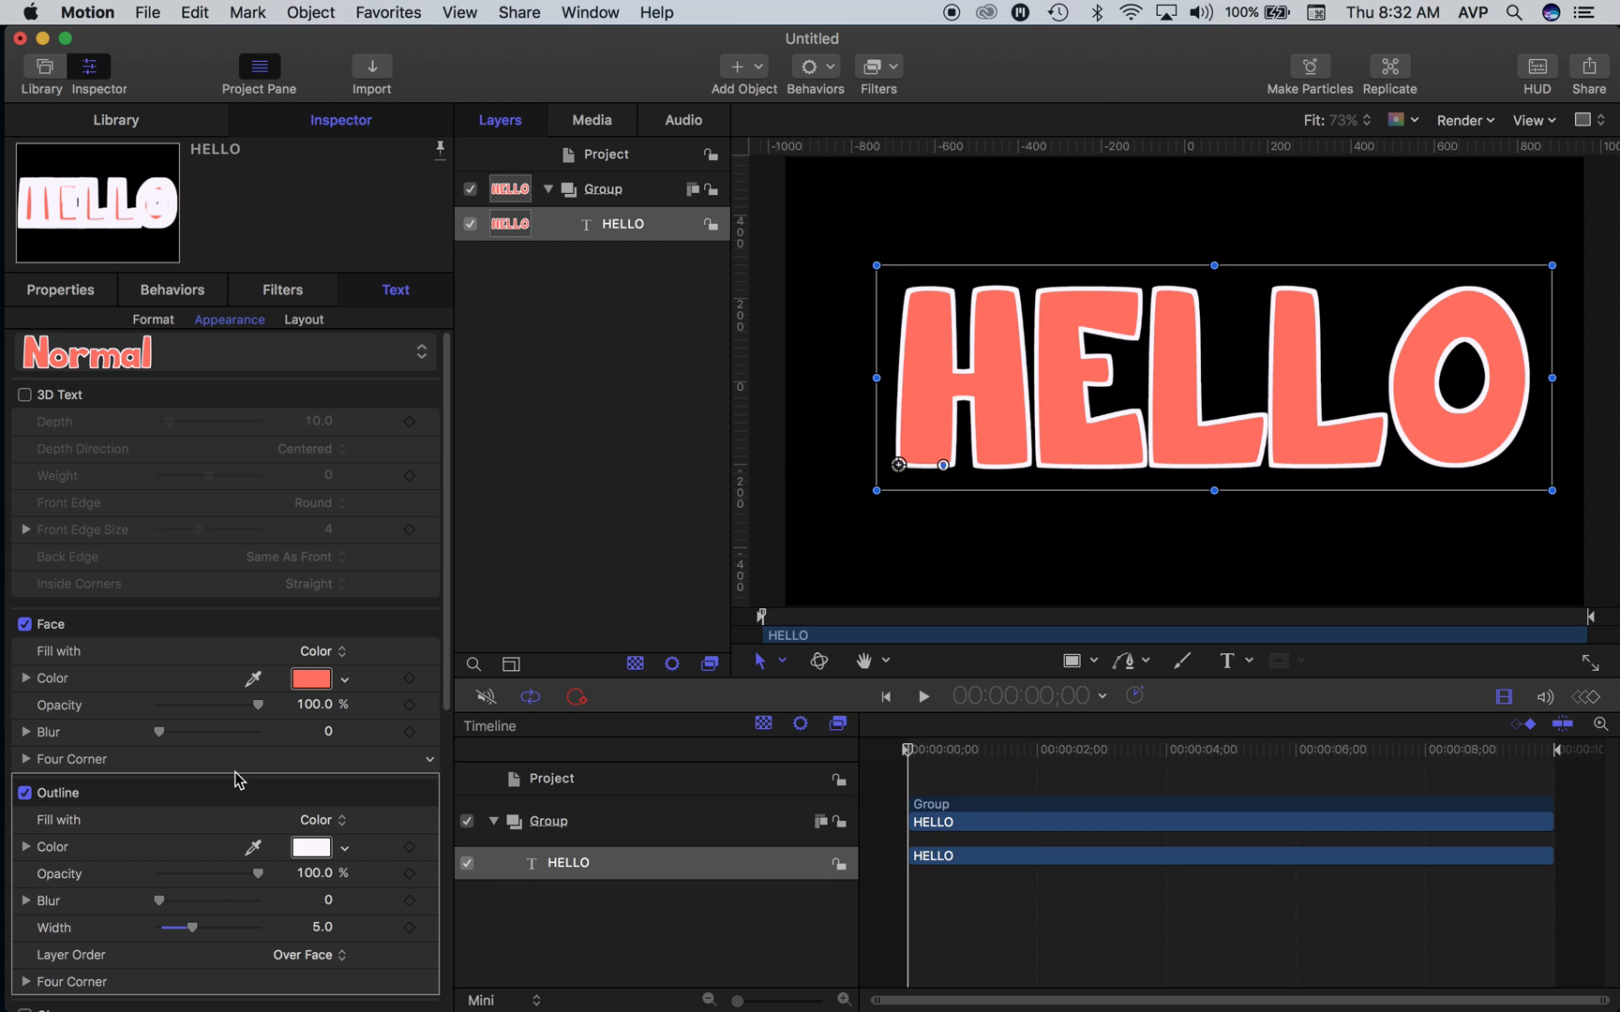
pyautogui.moveTo(1076, 384)
pyautogui.mouseDown()
pyautogui.moveTo(1049, 388)
pyautogui.moveTo(1075, 384)
pyautogui.mouseUp()
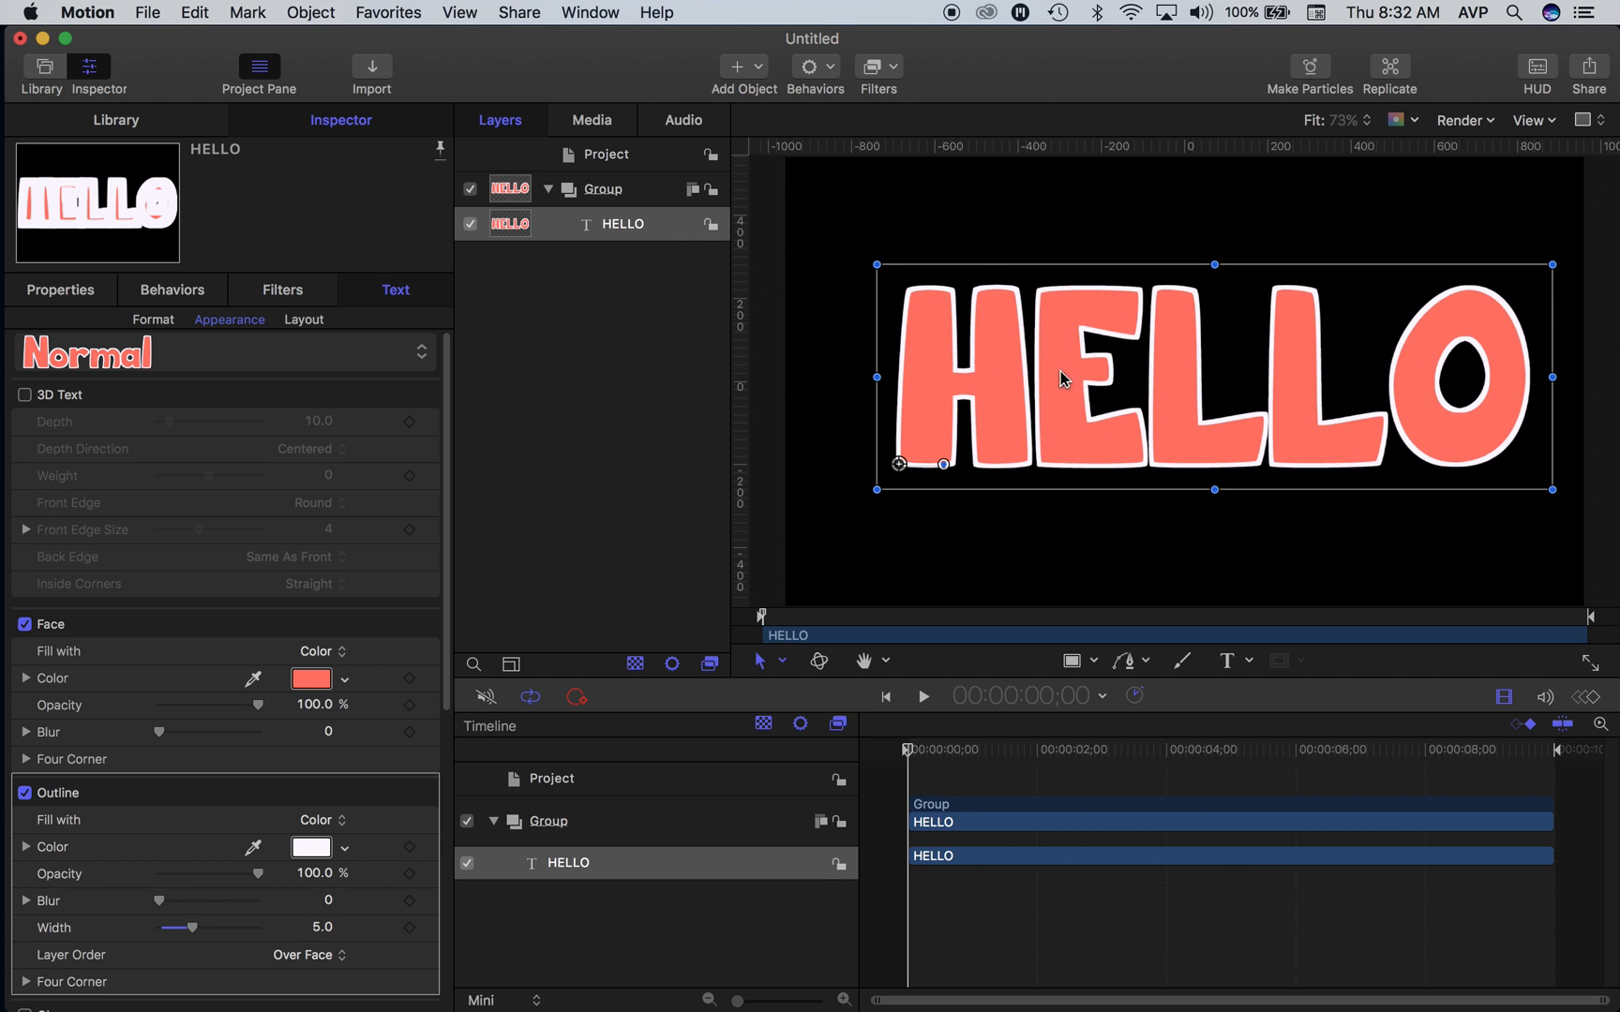
pyautogui.click(837, 65)
pyautogui.moveTo(871, 259)
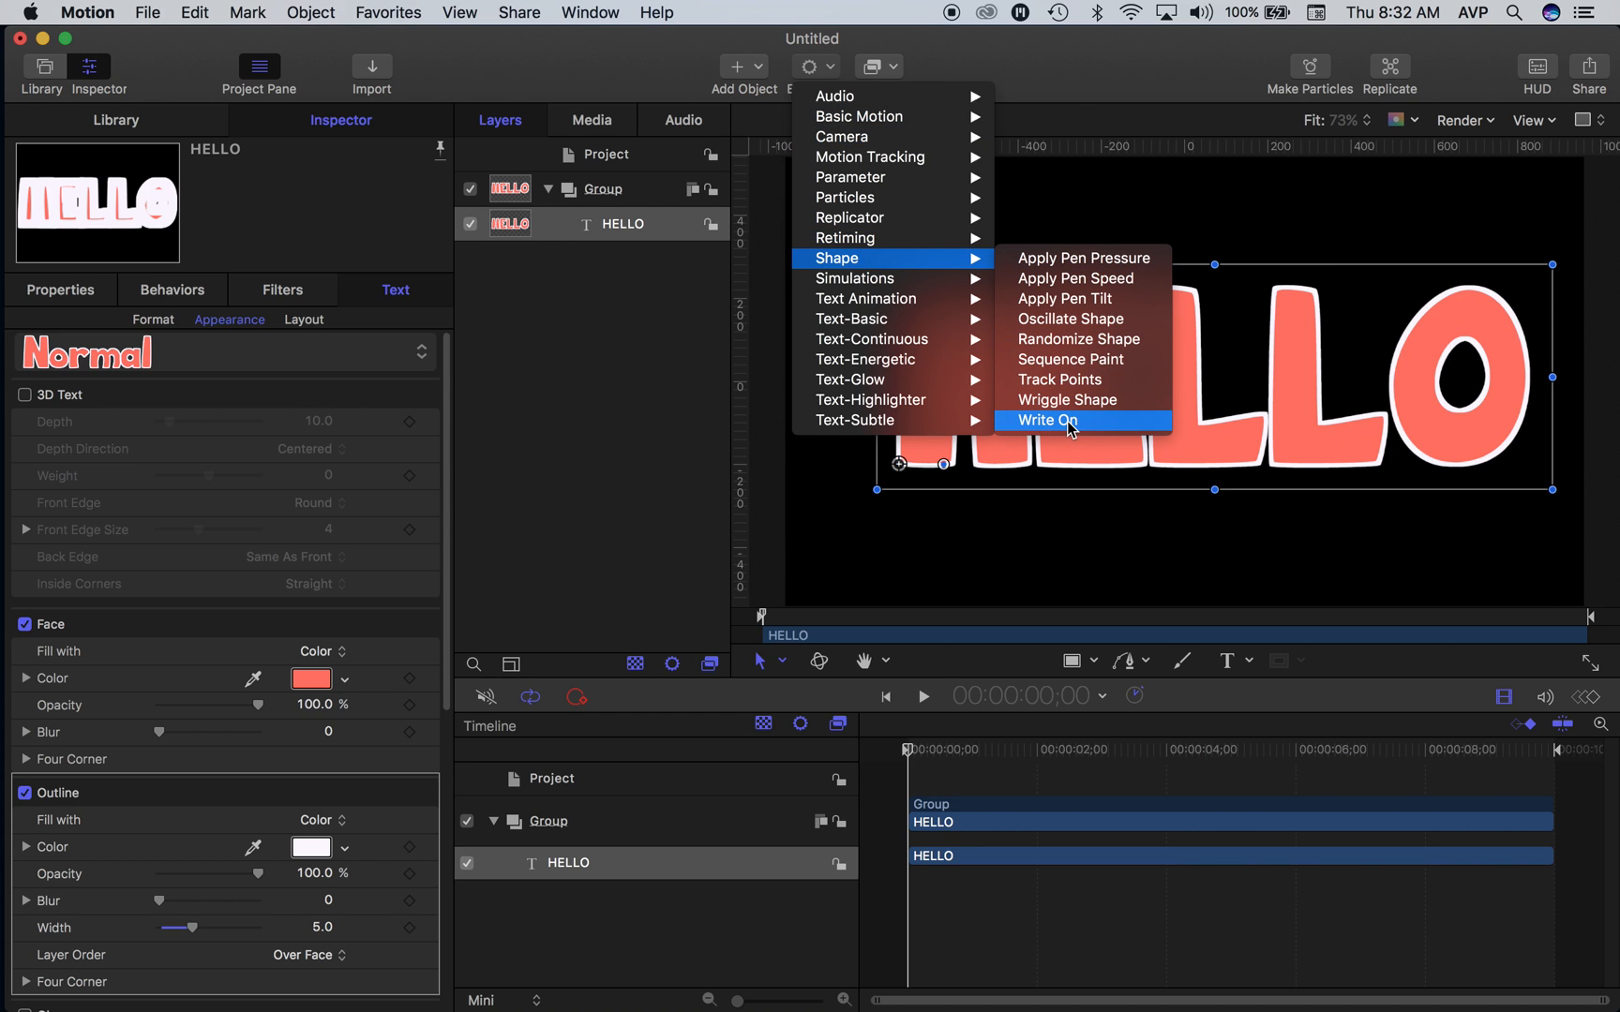
pyautogui.click(1045, 557)
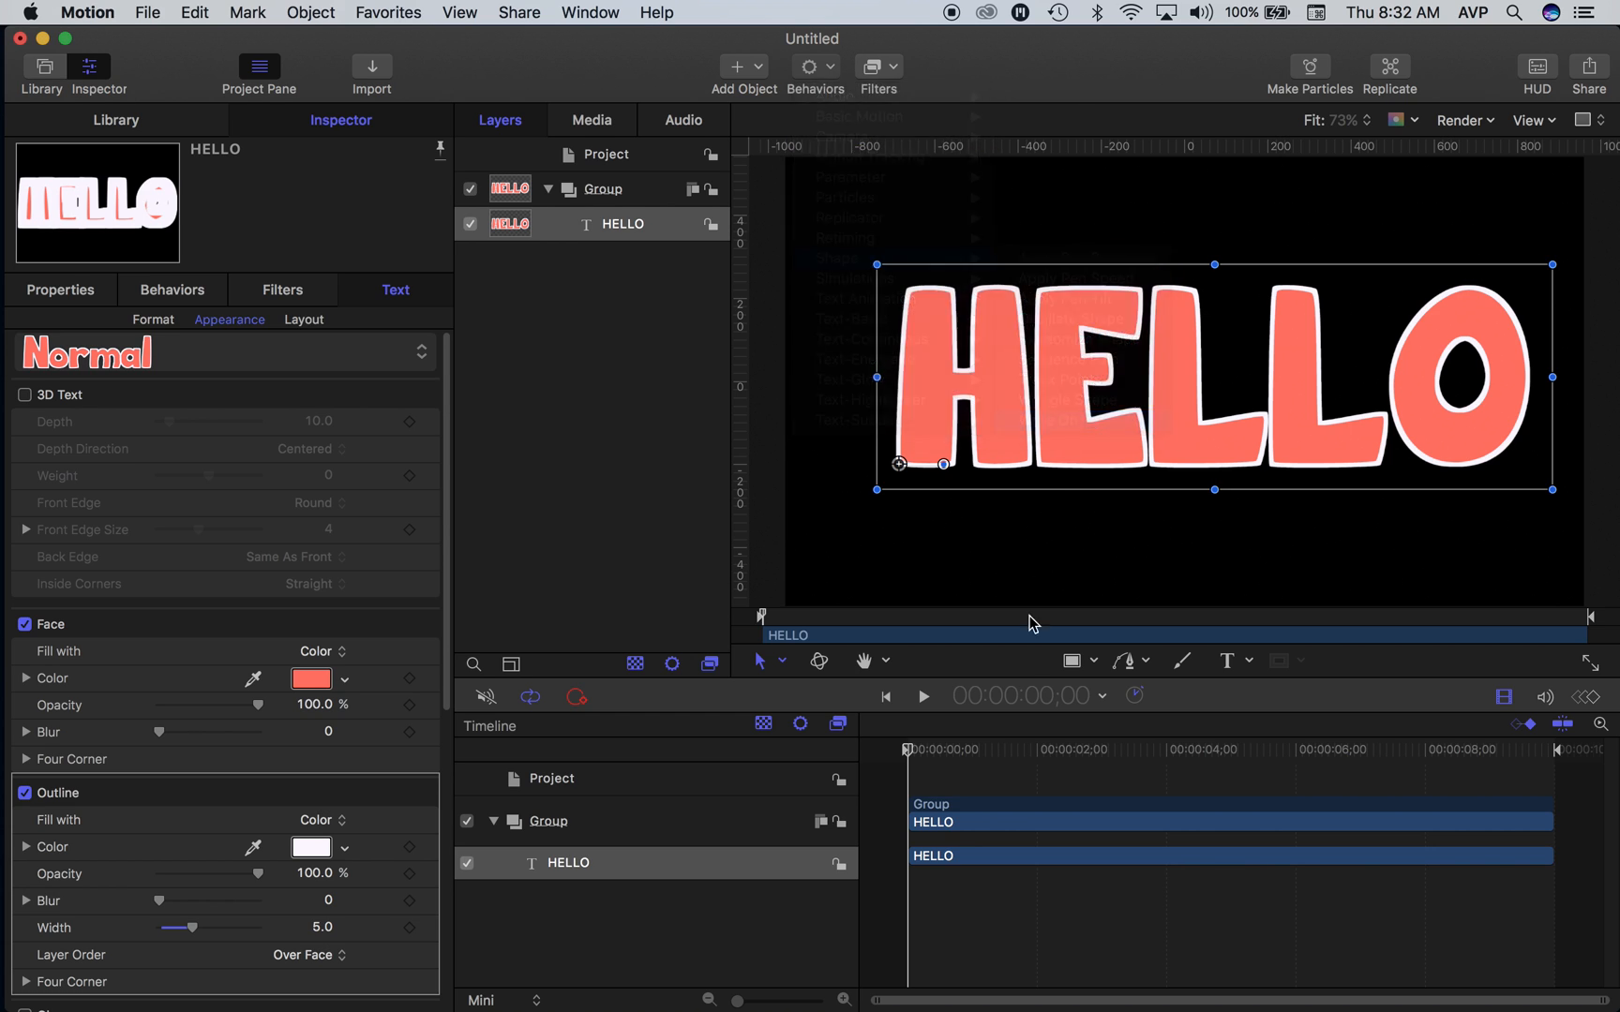
# - Apply the Type On text animation behavior to the HELLO layer and play back the animation
pyautogui.moveTo(912, 751)
pyautogui.mouseDown()
pyautogui.moveTo(981, 750)
pyautogui.moveTo(905, 751)
pyautogui.mouseUp()
pyautogui.click(614, 225)
pyautogui.click(815, 68)
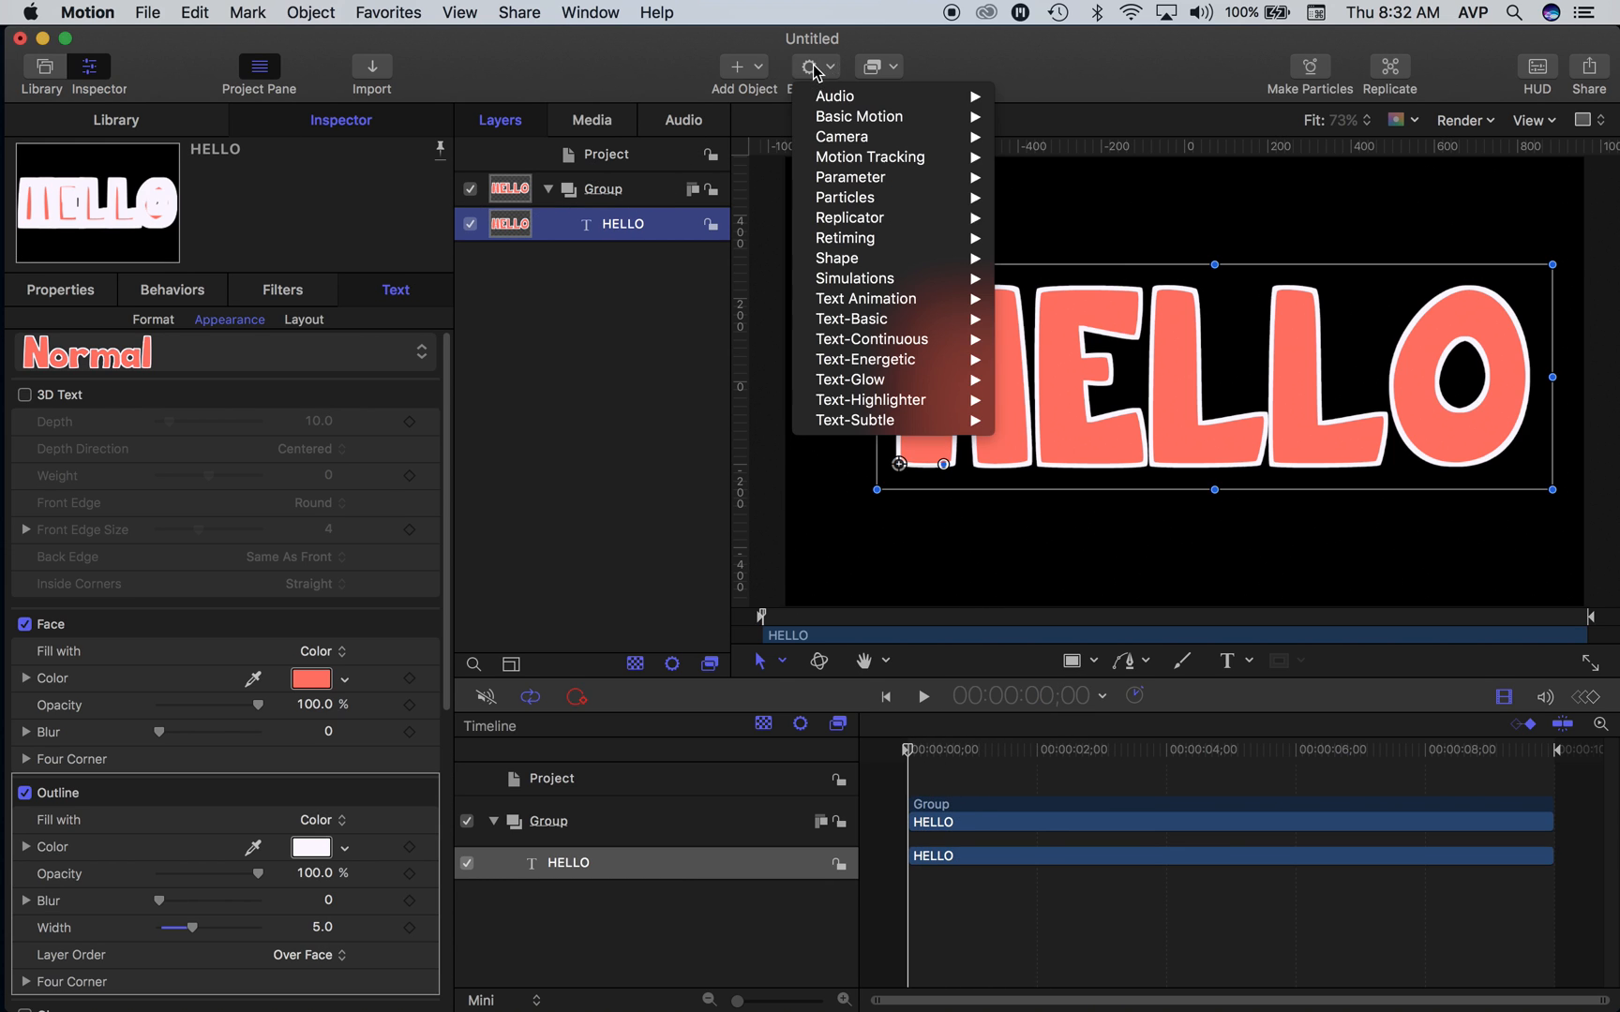
pyautogui.moveTo(874, 304)
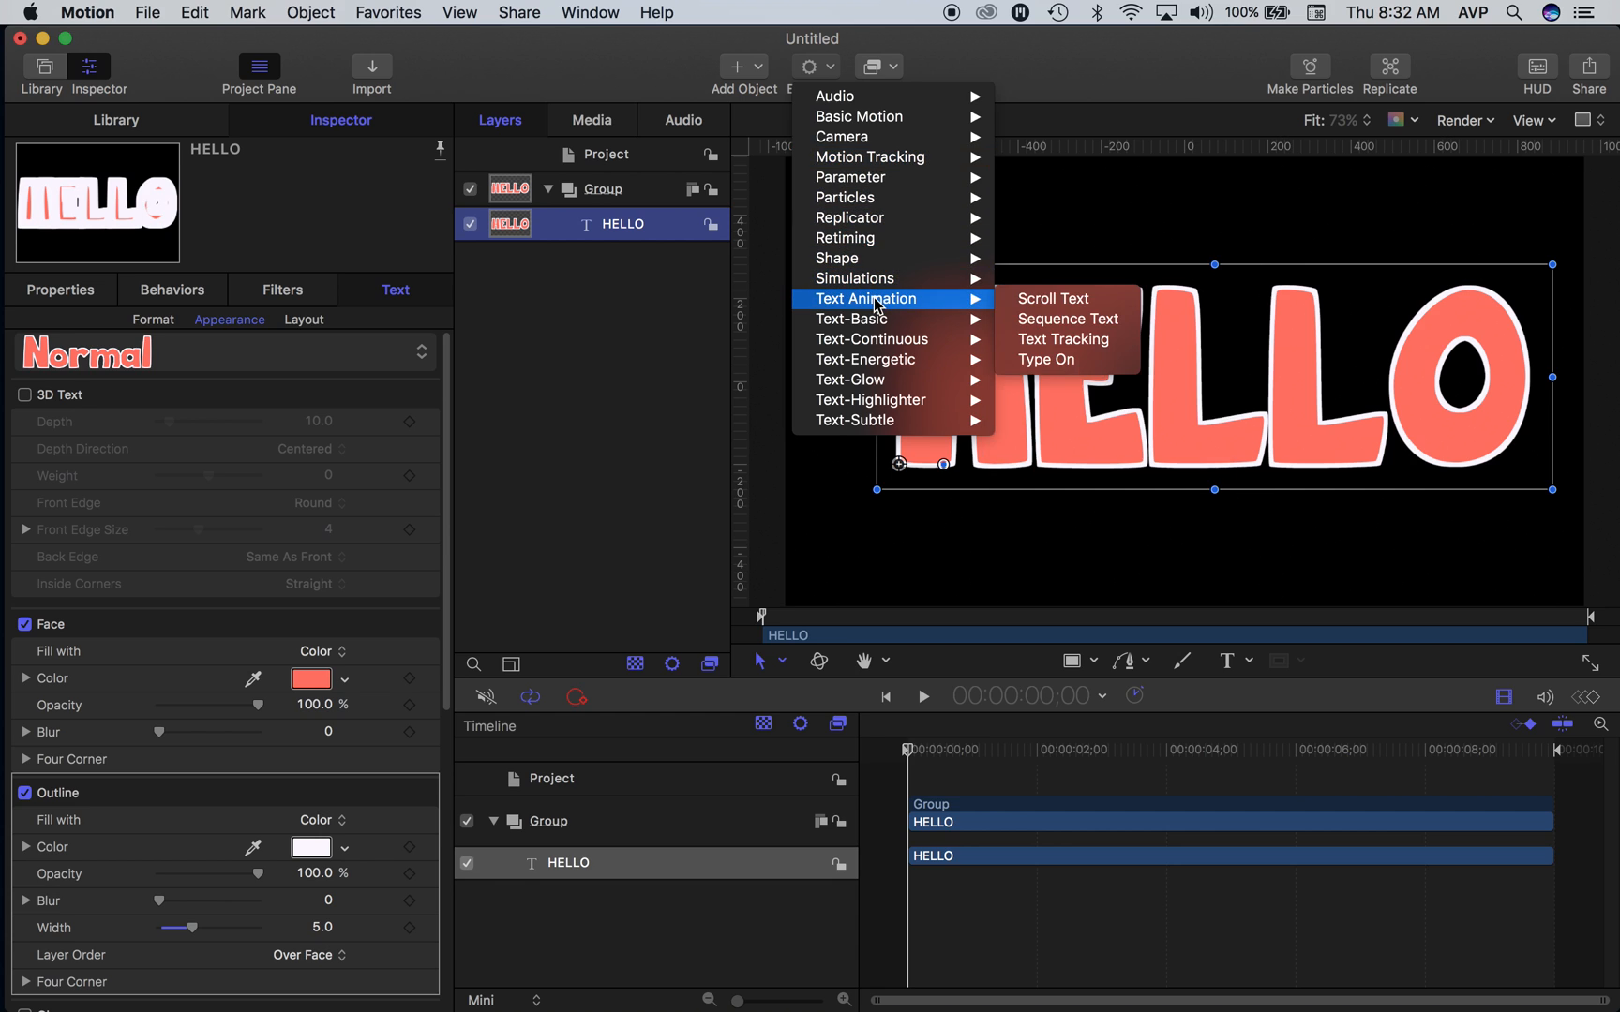
pyautogui.click(1062, 362)
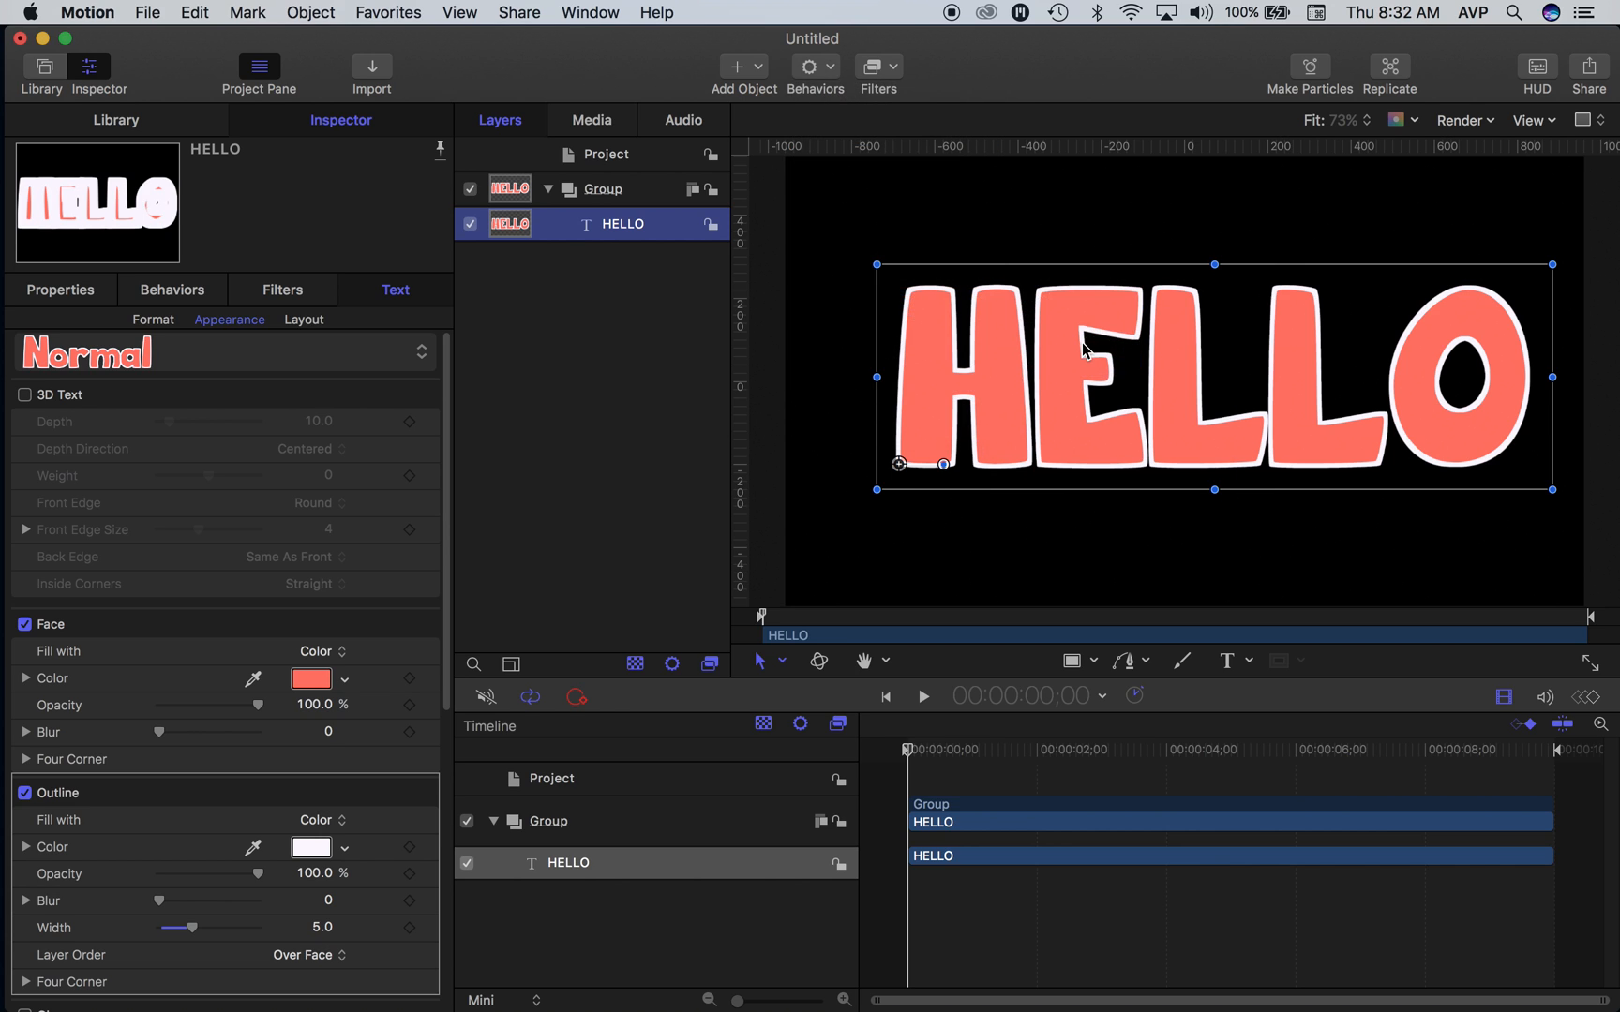
pyautogui.press('space')
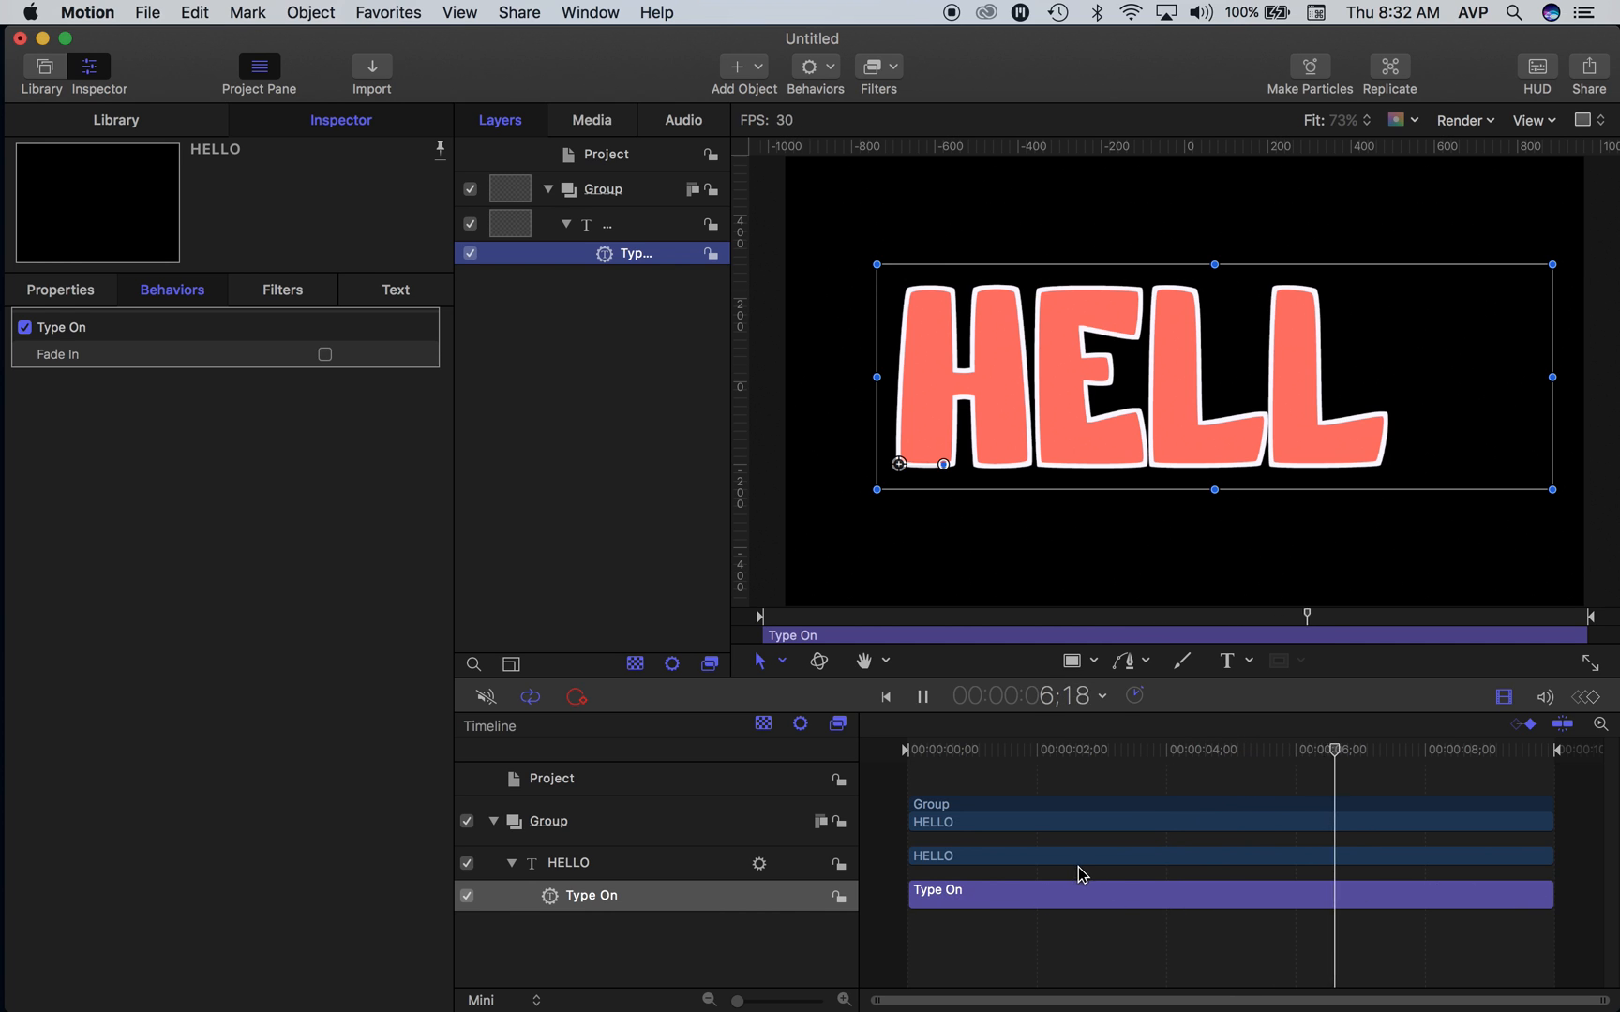
pyautogui.press('space')
# - Shorten the Type On behavior to about 2 seconds and play it back from the start
pyautogui.moveTo(1547, 901); pyautogui.dragTo(1039, 893)
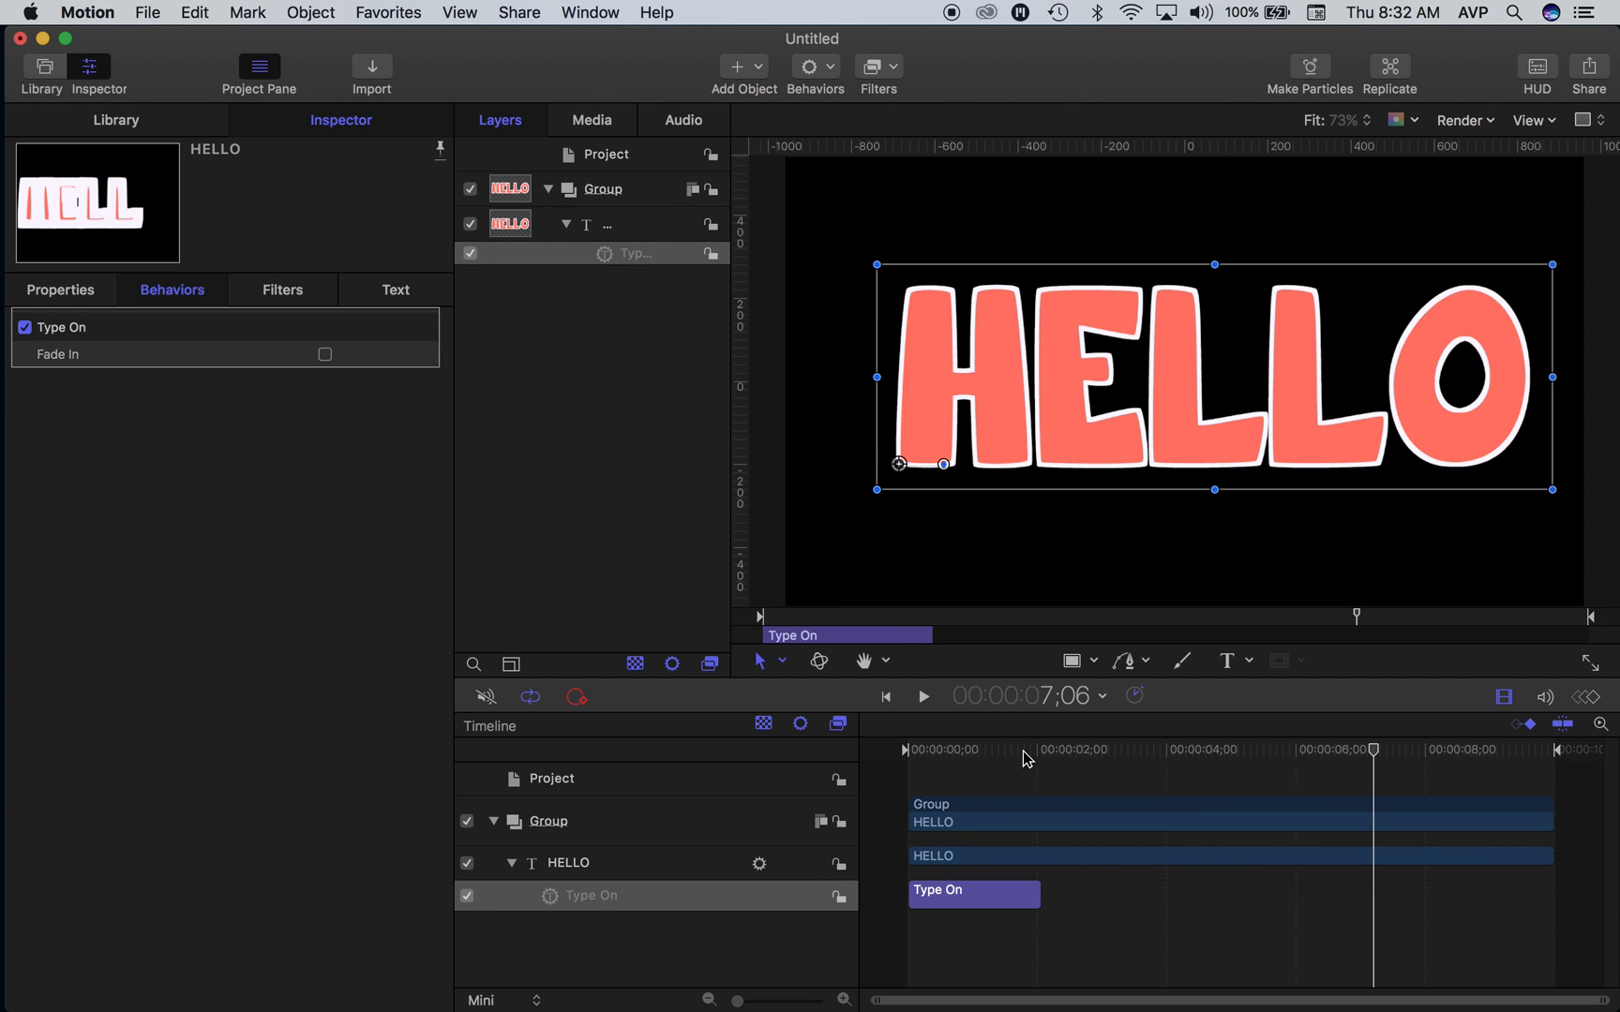
pyautogui.moveTo(1039, 754); pyautogui.dragTo(868, 751)
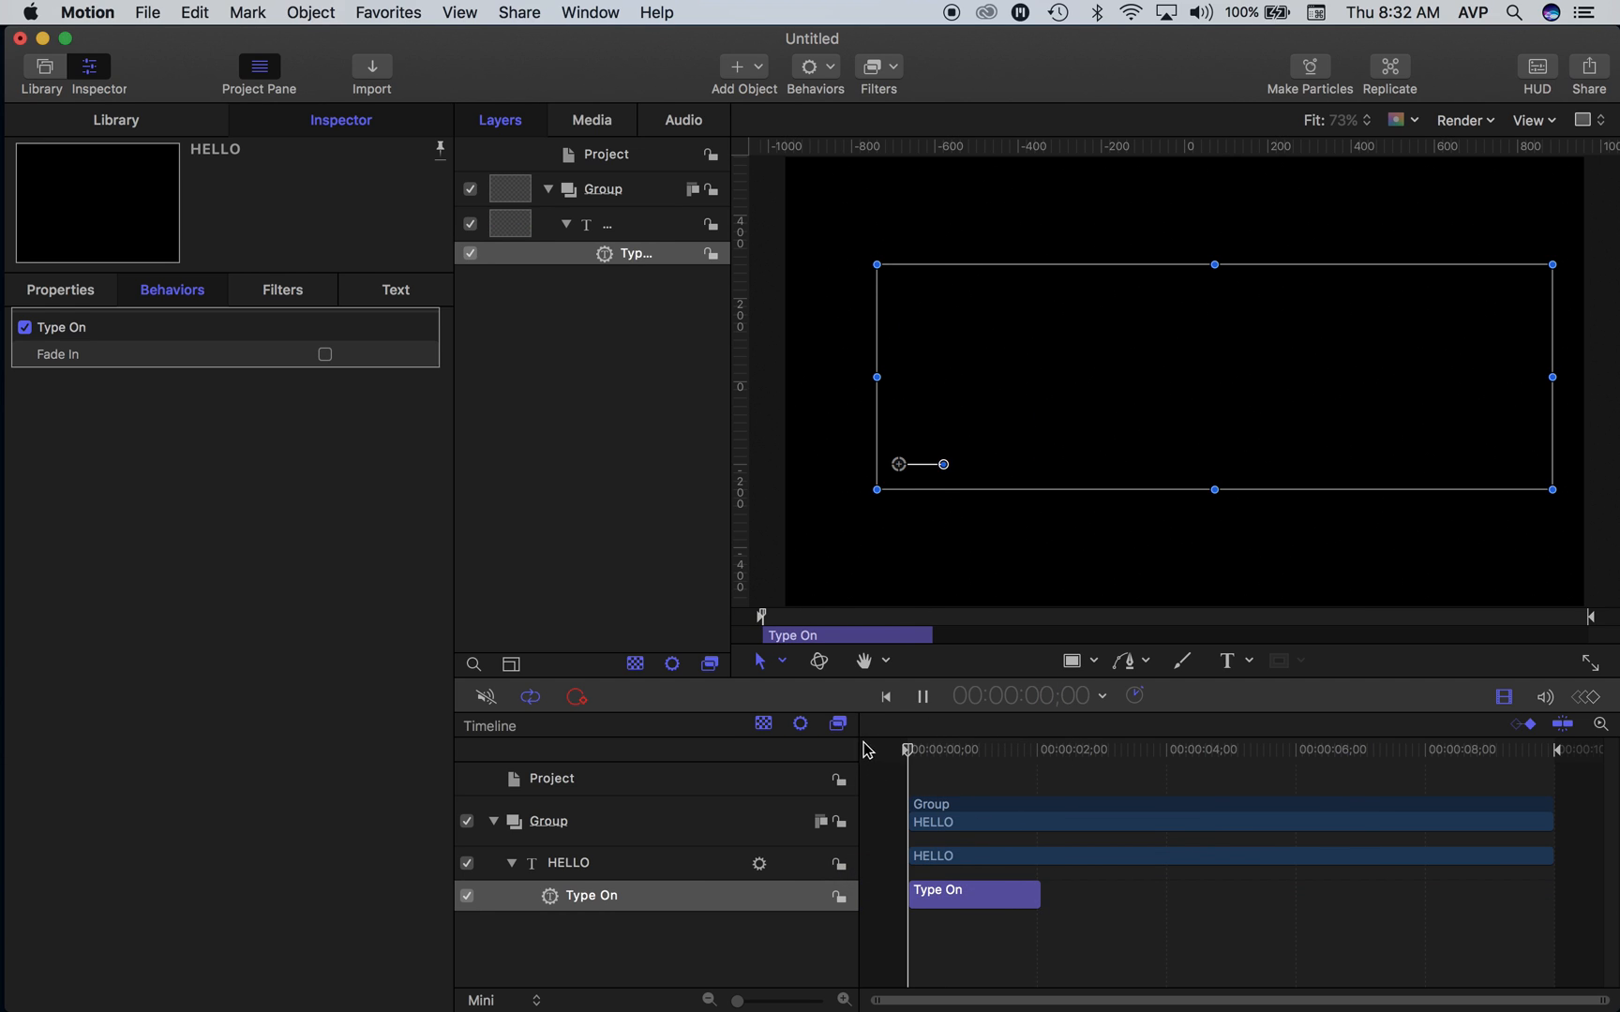
pyautogui.press('space')
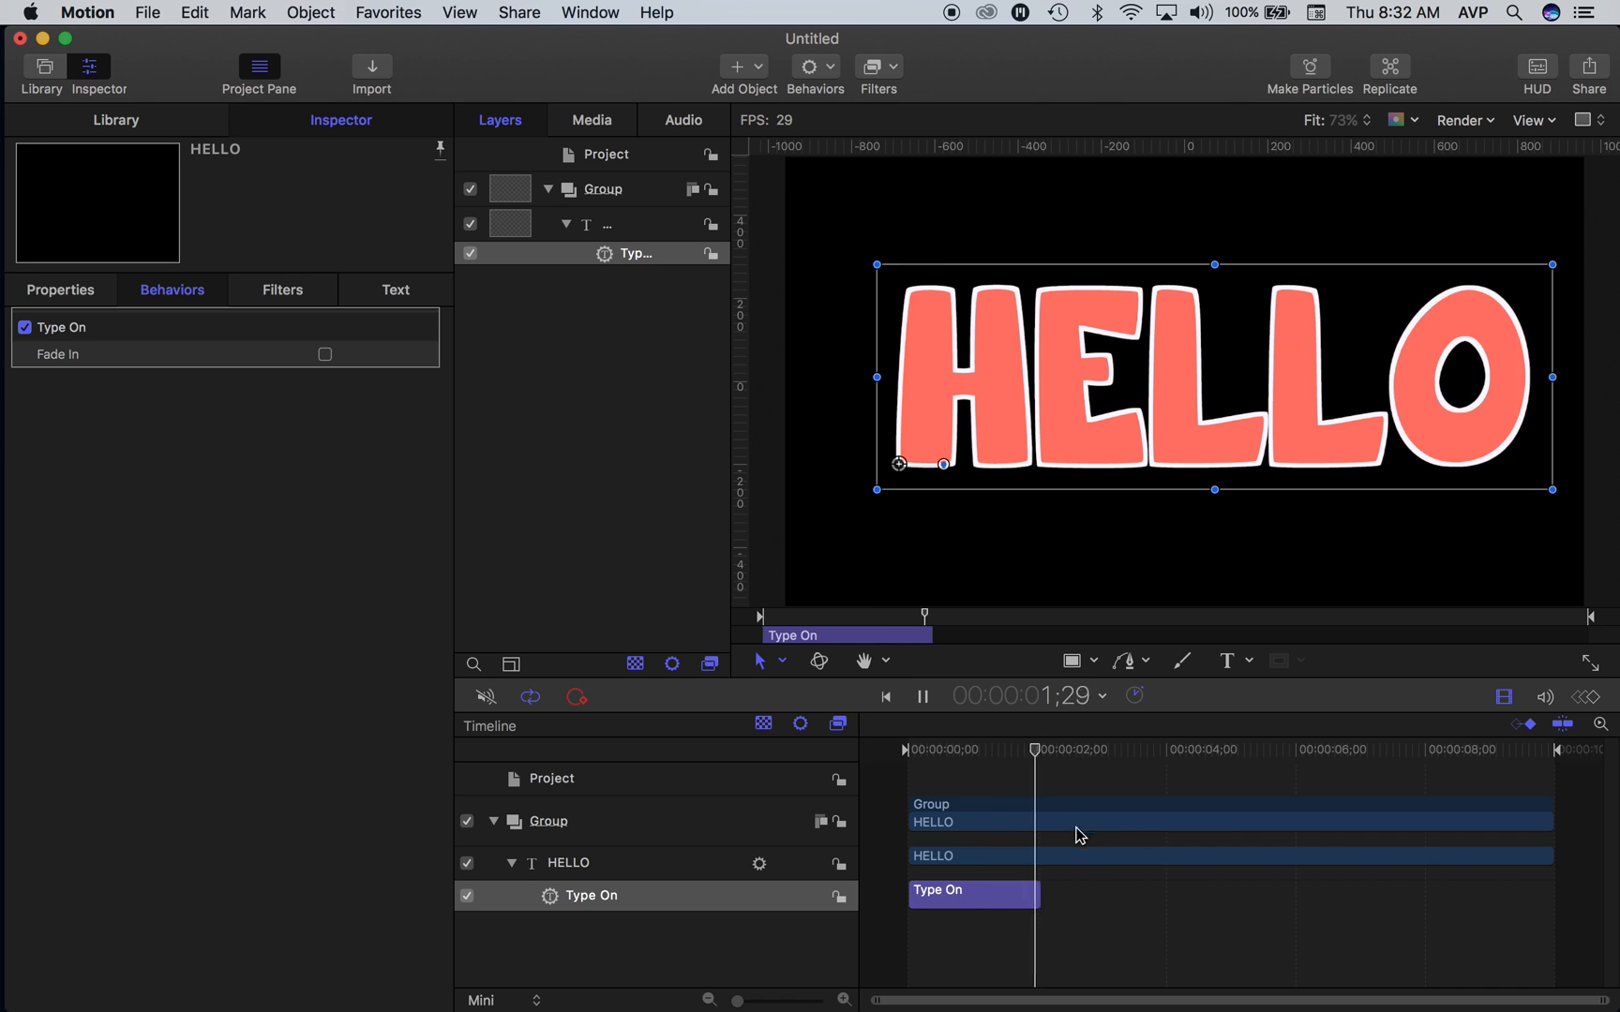
pyautogui.press('space')
# - Trim the Type On behavior's end to about 1 second and preview it from the start
pyautogui.moveTo(1045, 898); pyautogui.dragTo(973, 889)
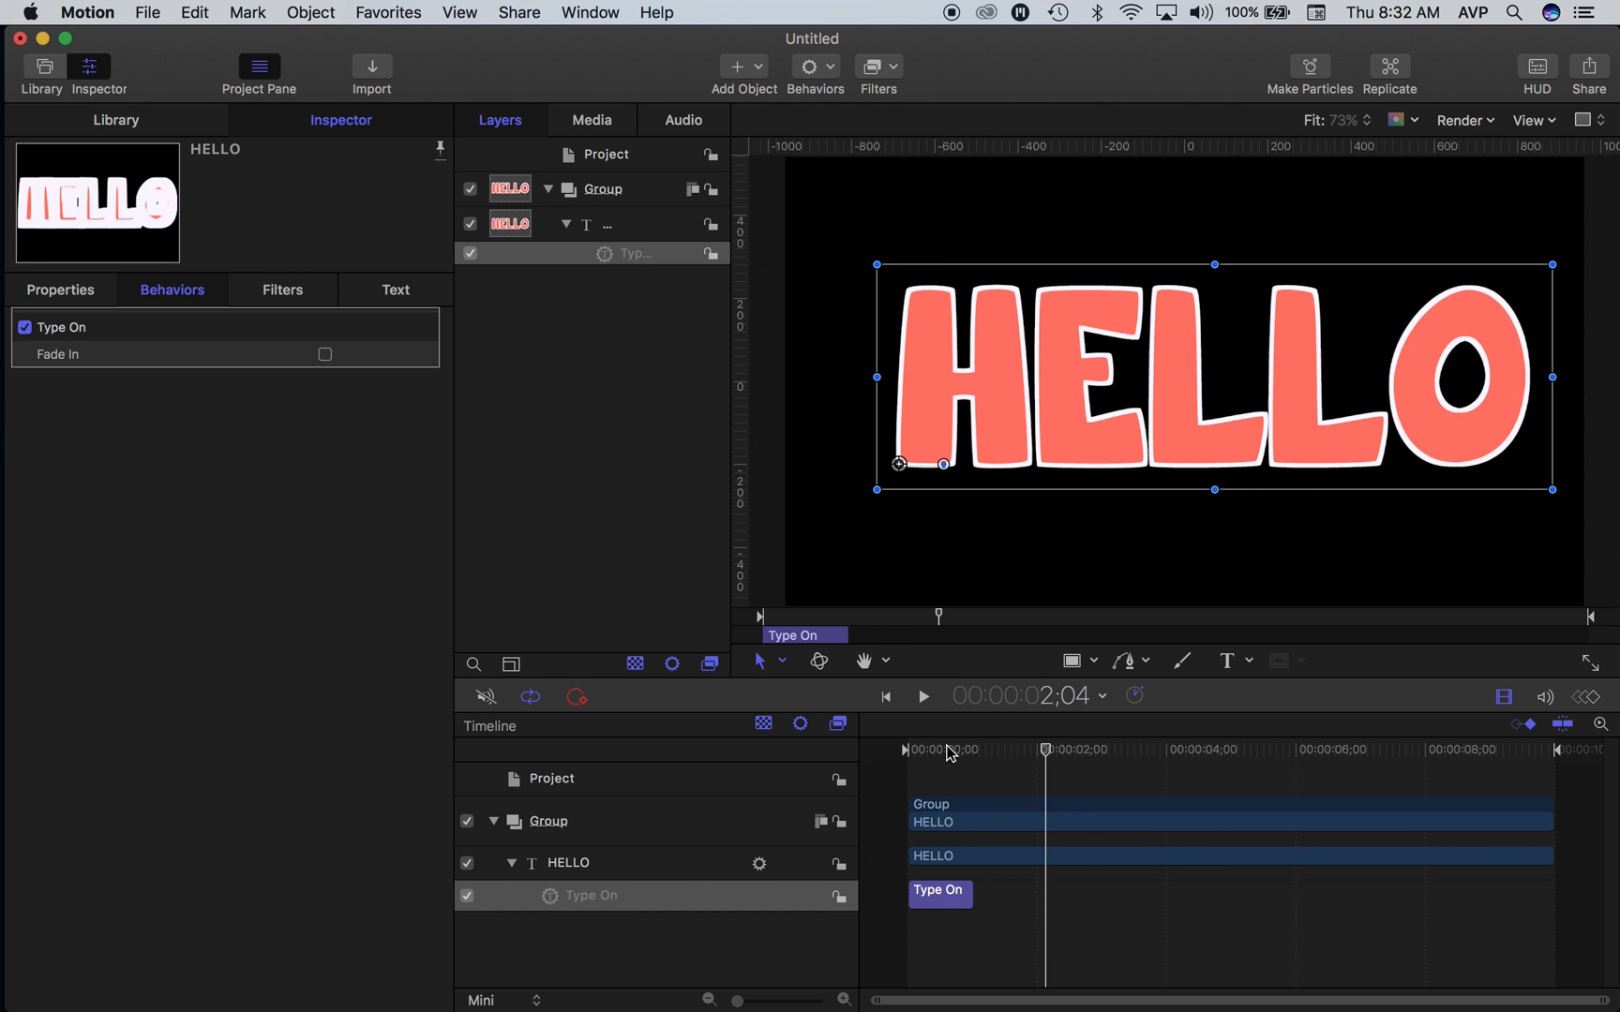
pyautogui.moveTo(949, 753); pyautogui.dragTo(902, 752)
pyautogui.press('space')
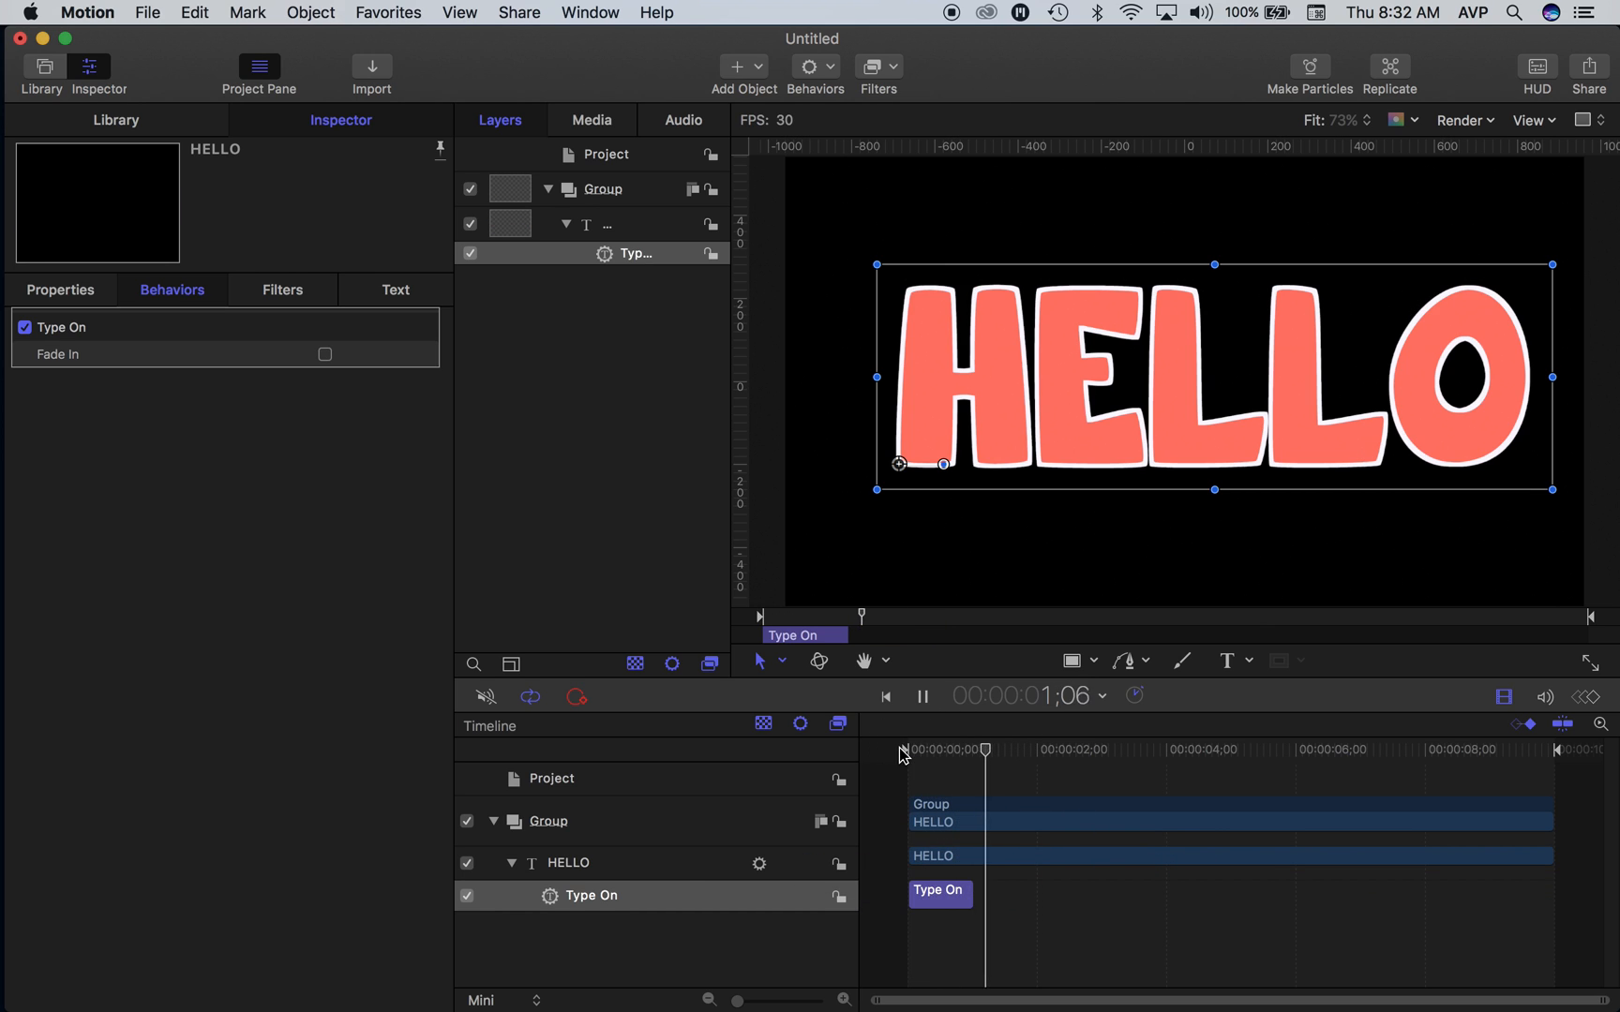
pyautogui.press('space')
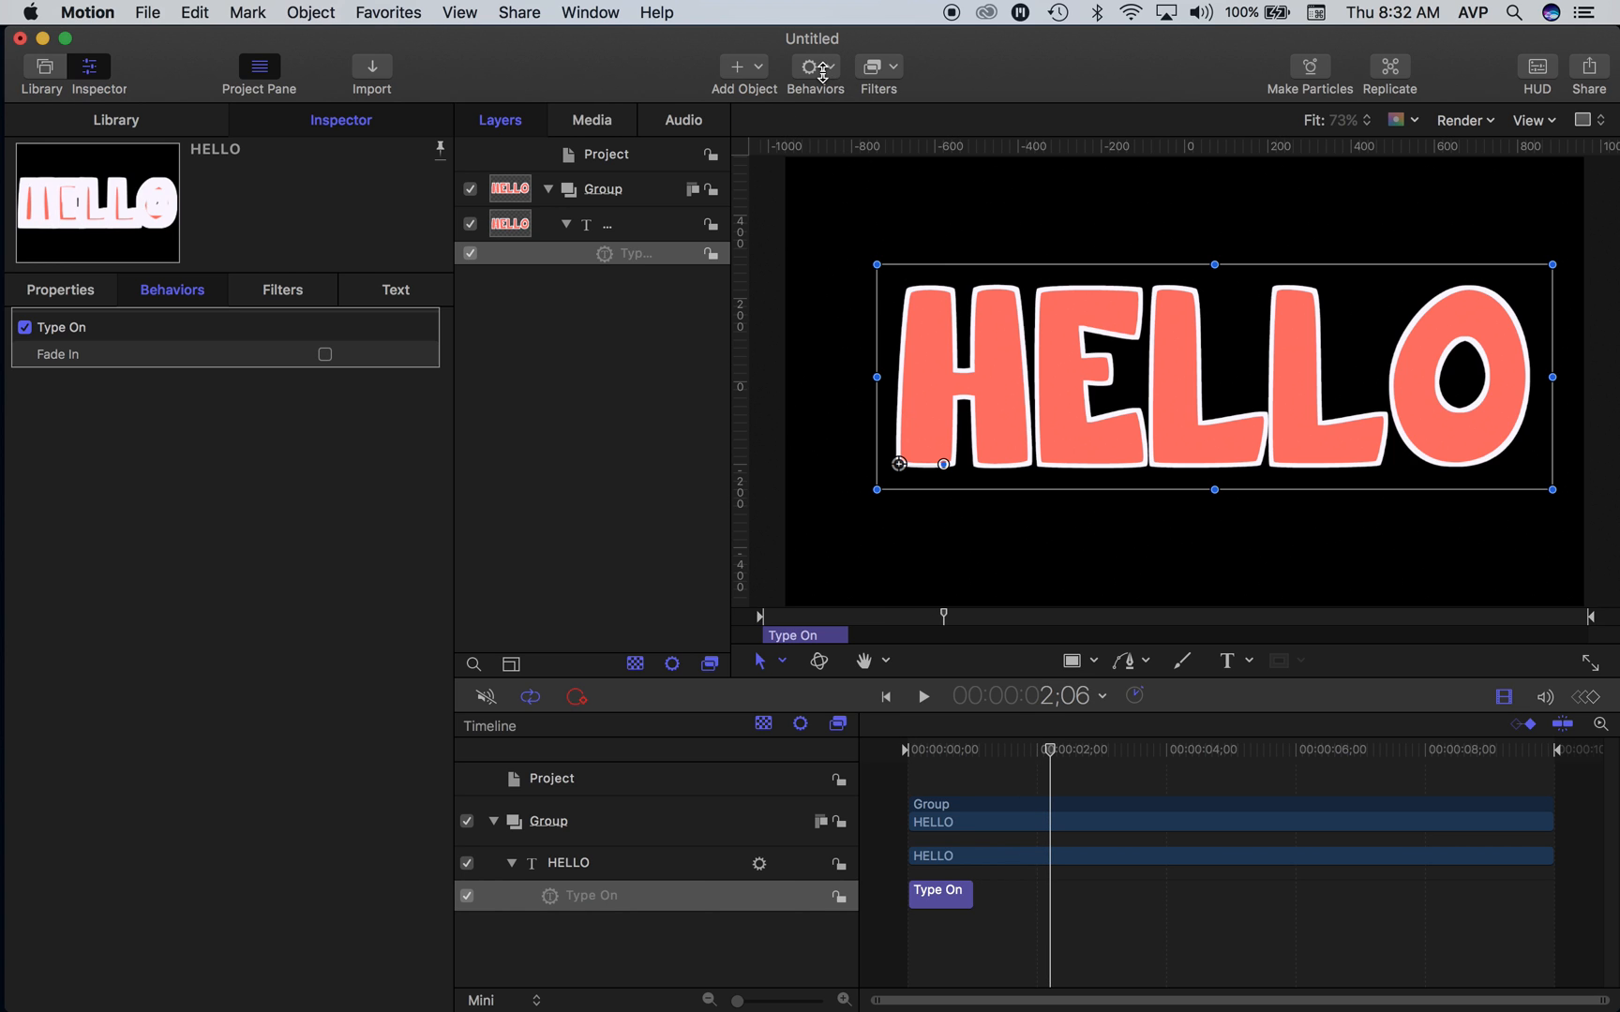
# - Apply the Celebrate behavior from the Text-Continuous category to the HELLO text and play back the animation
pyautogui.click(816, 68)
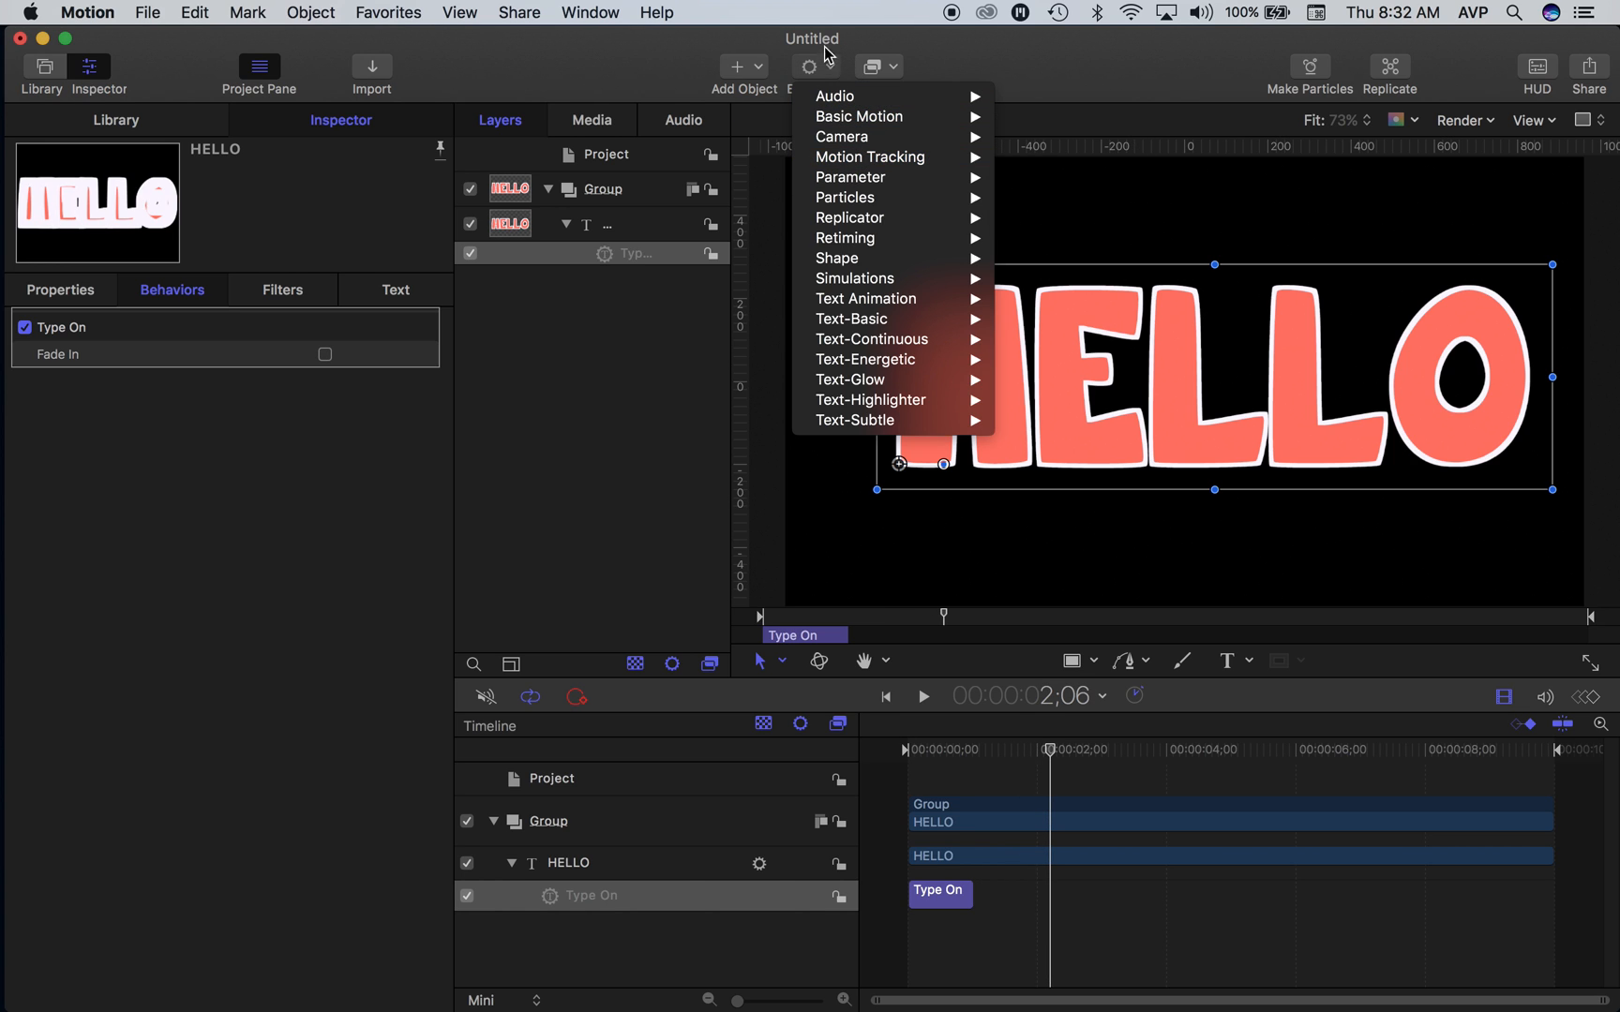
pyautogui.moveTo(863, 316)
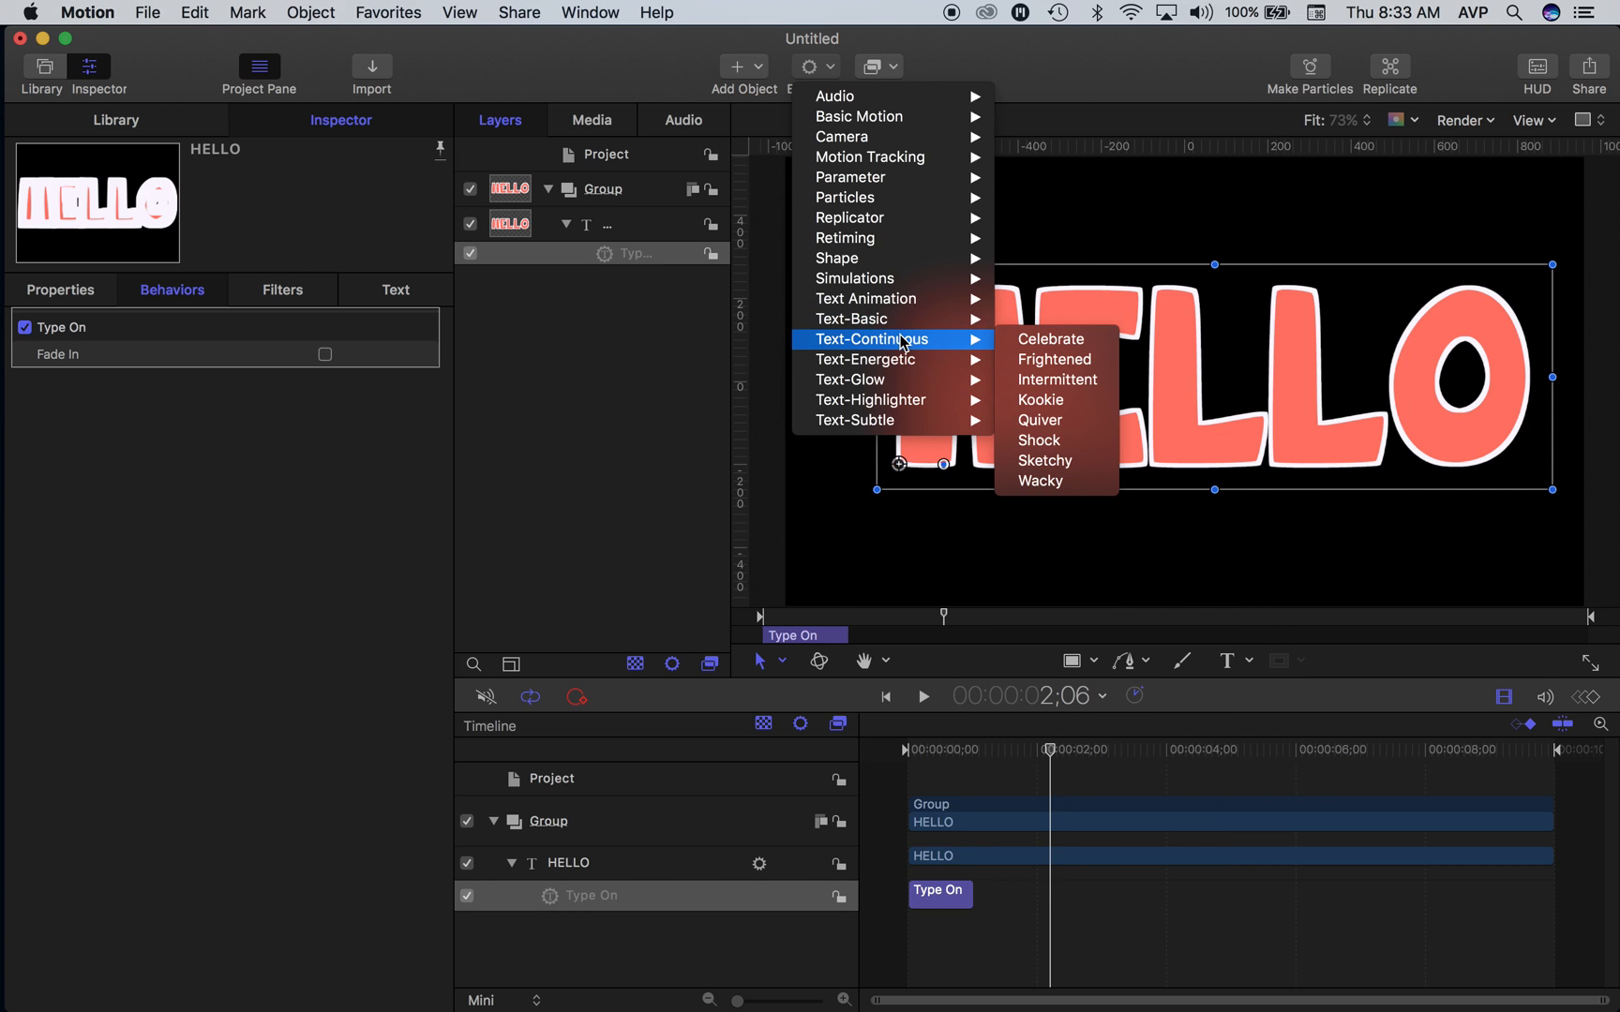
pyautogui.click(1039, 343)
pyautogui.press('space')
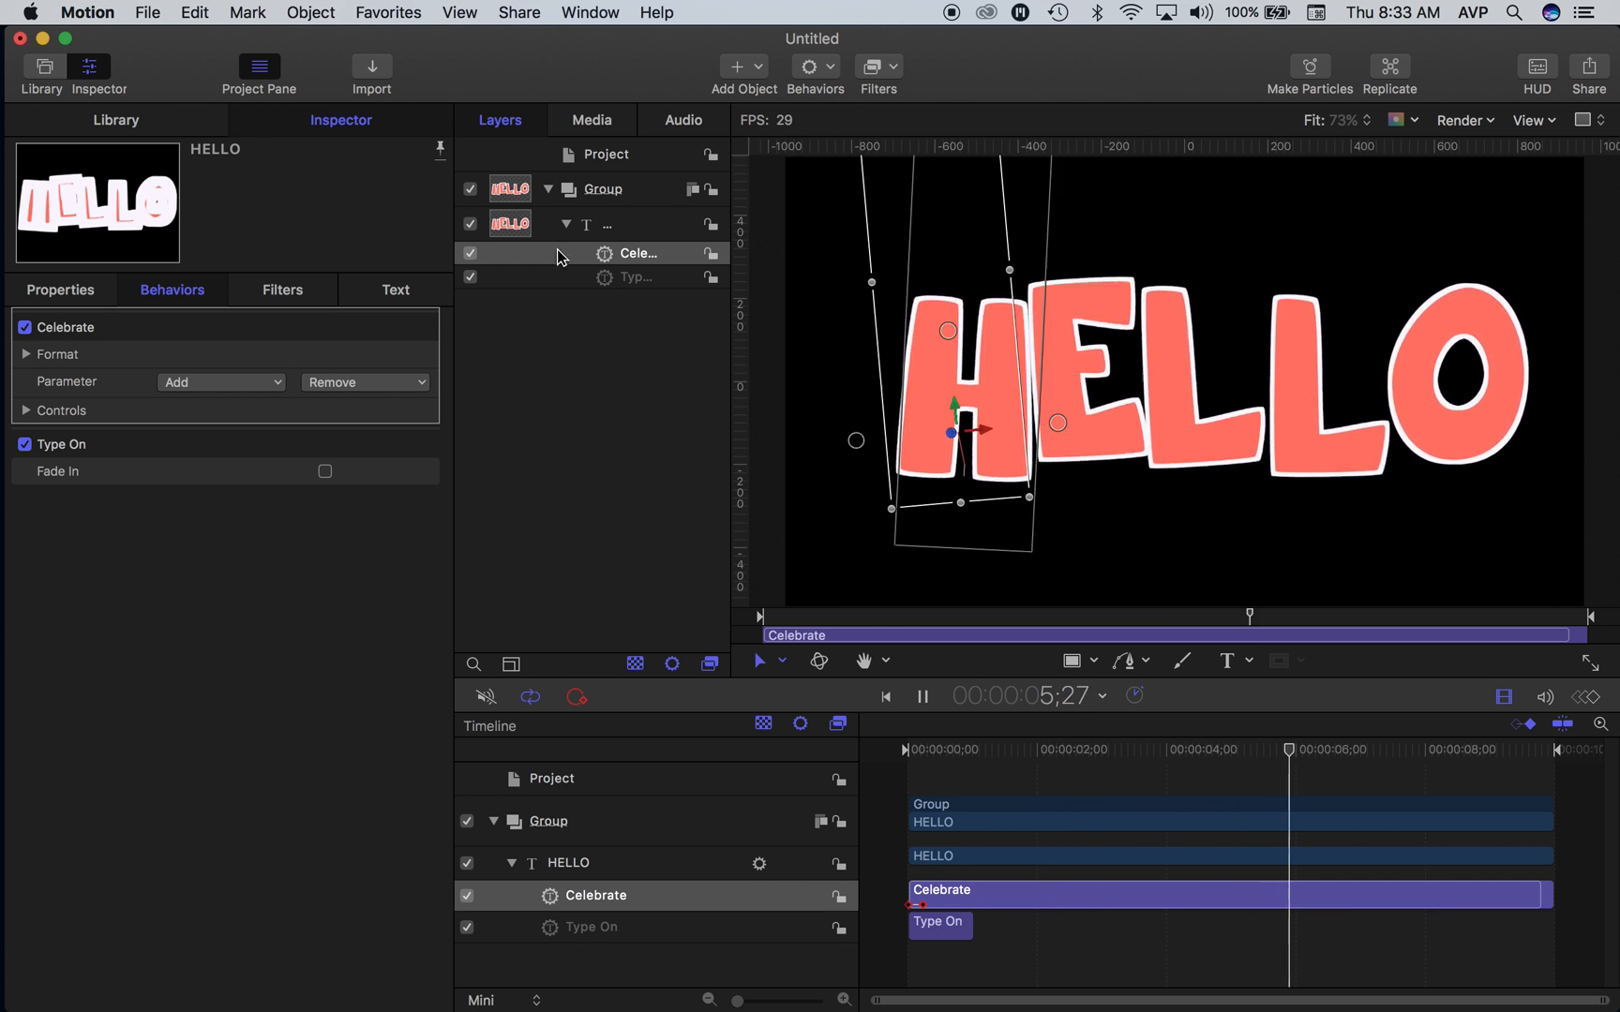
# - Turn the Celebrate behavior off and back on during playback to compare the text's motion with and without it
pyautogui.click(604, 255)
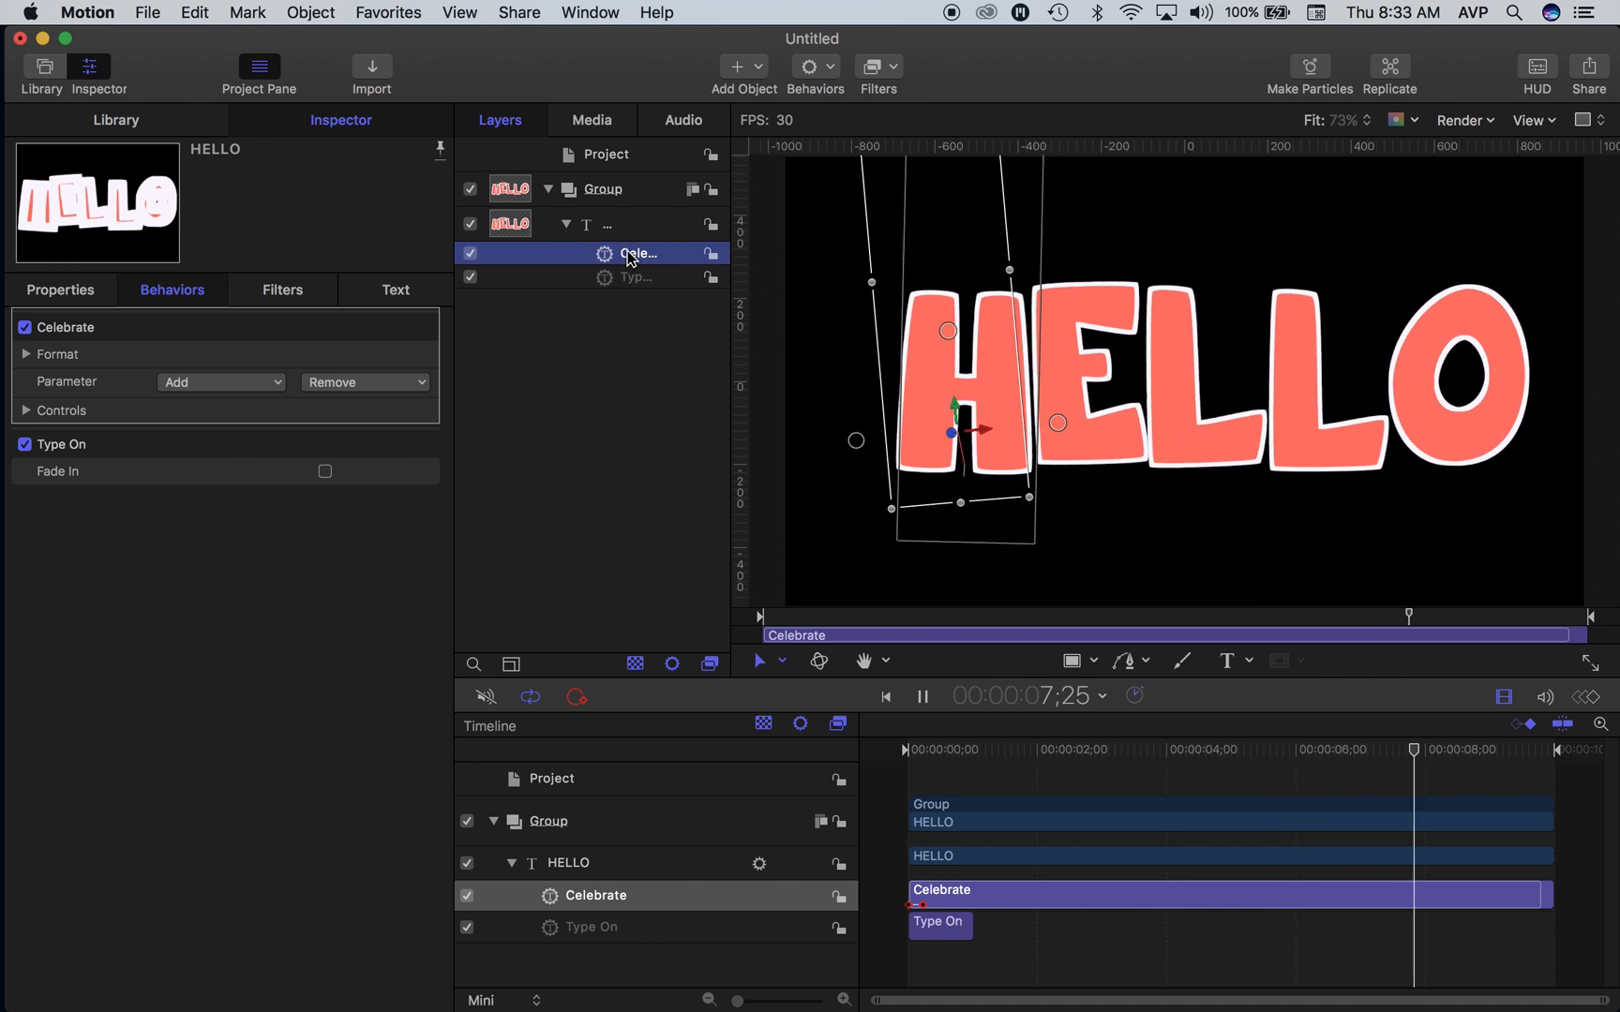
pyautogui.click(470, 254)
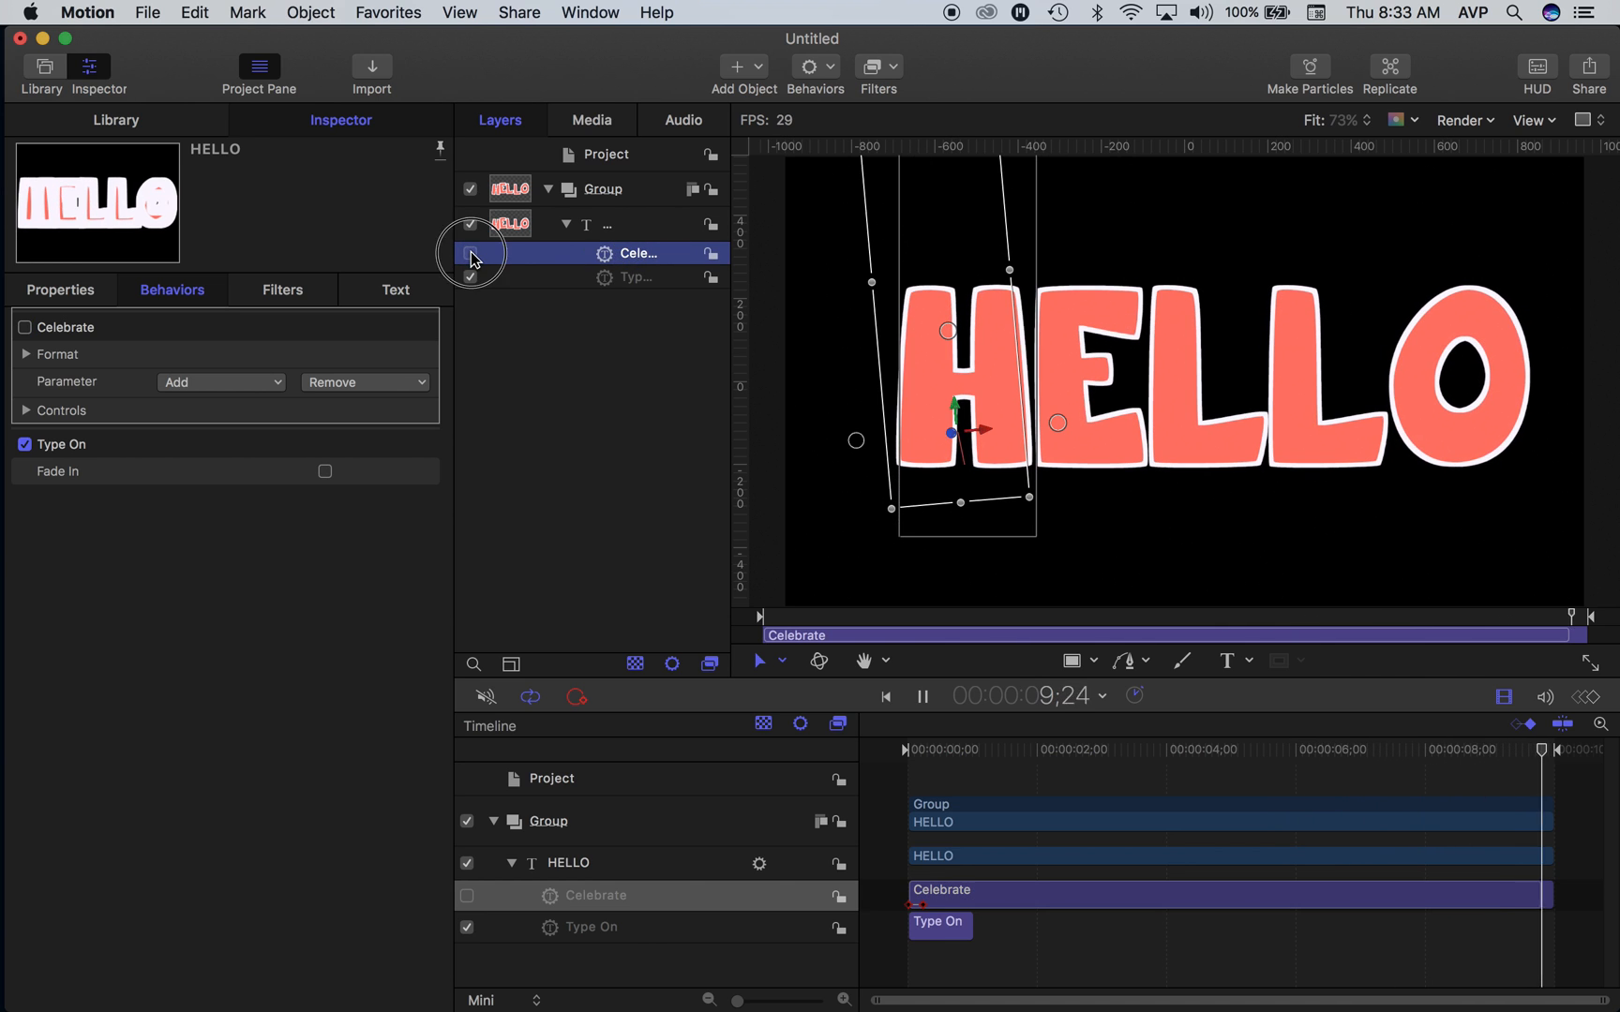
pyautogui.click(470, 254)
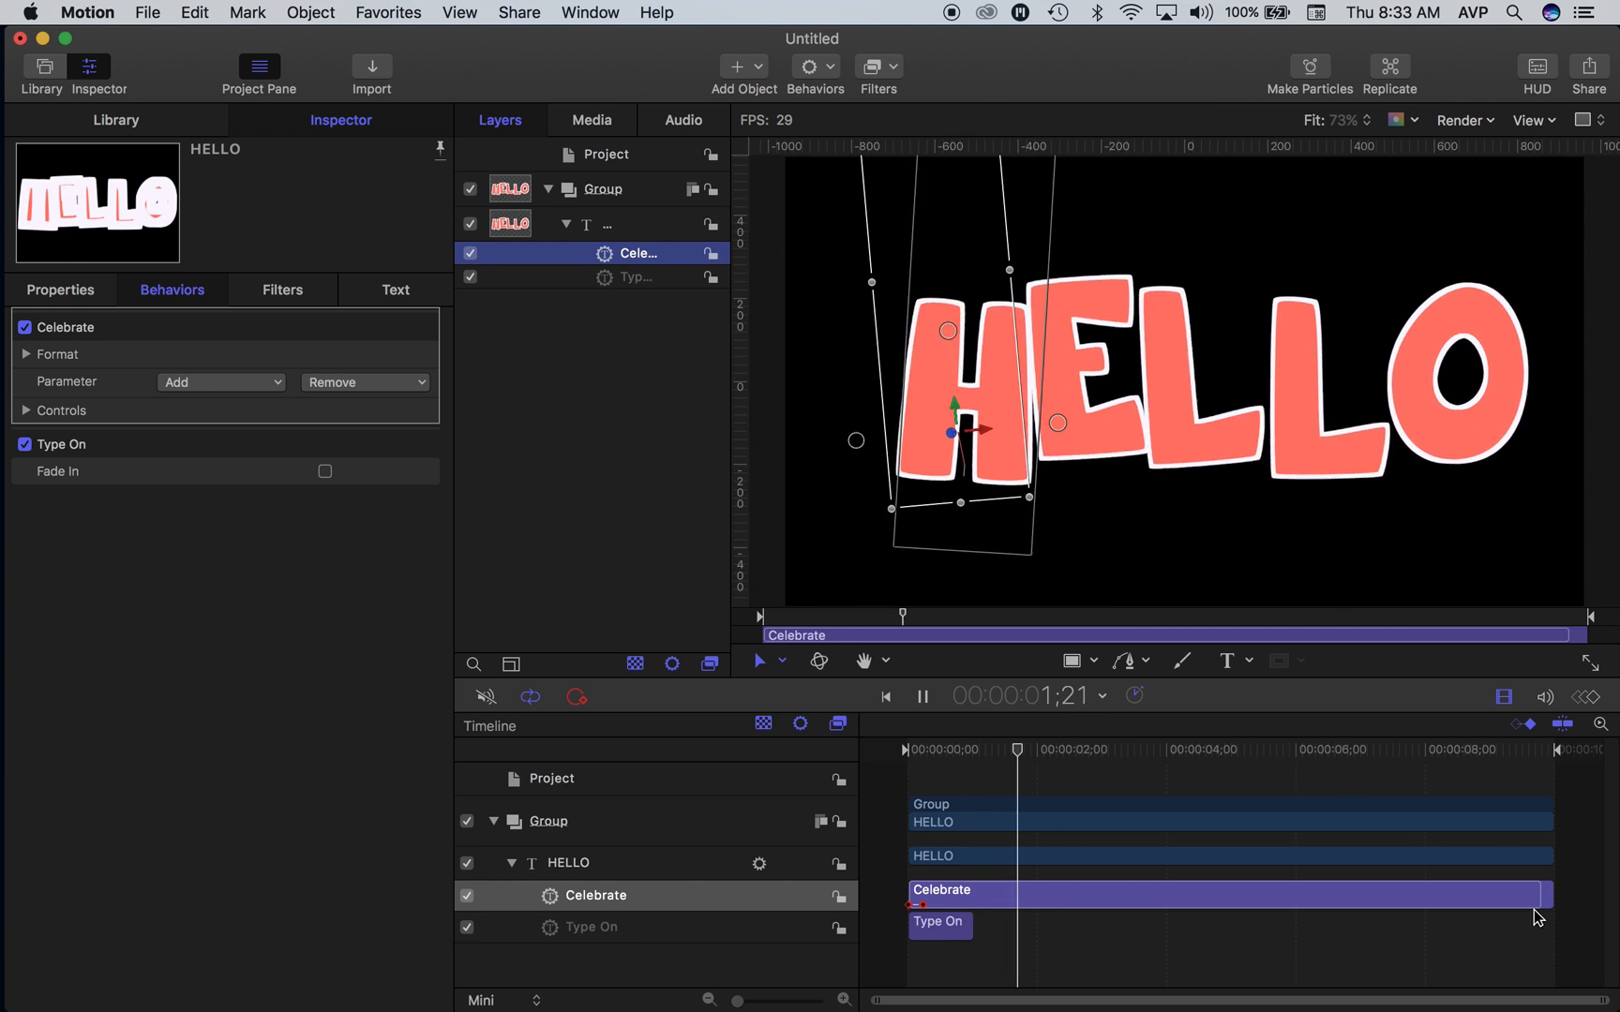
# - Trim the Celebrate behavior to start at about 1 second, right after Type On, and end at about 2;12, and preview it
pyautogui.moveTo(1550, 897); pyautogui.dragTo(1014, 889)
pyautogui.press('super+z')
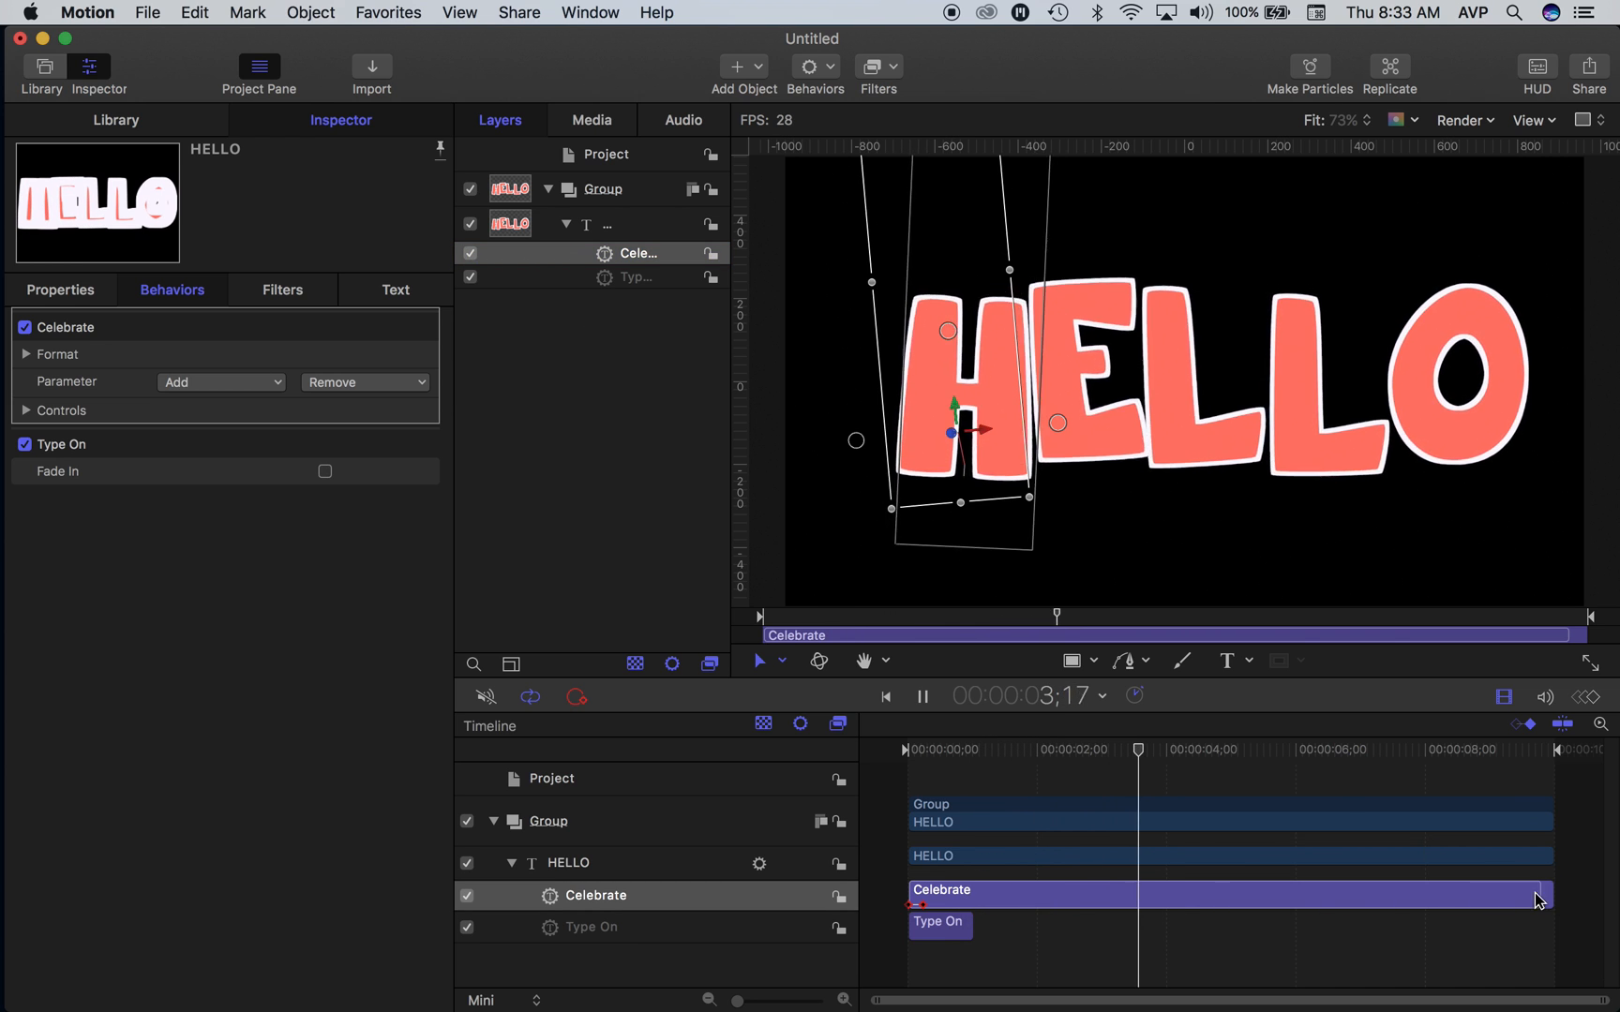
pyautogui.moveTo(912, 891); pyautogui.dragTo(976, 891)
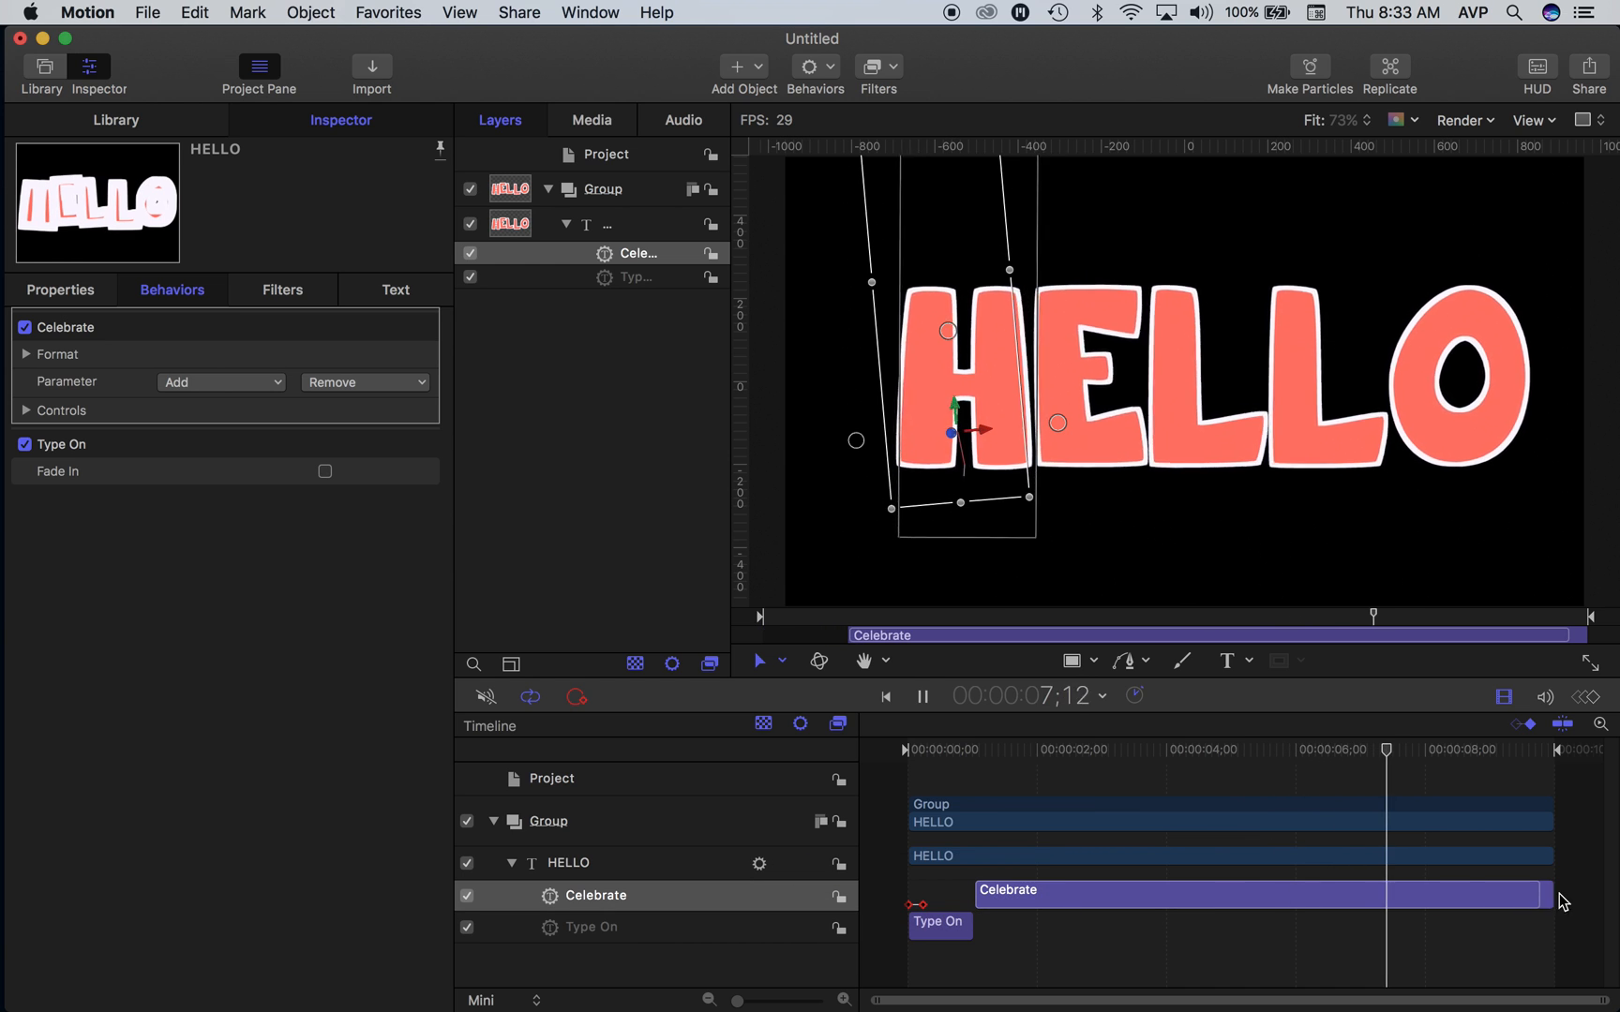
pyautogui.moveTo(1551, 900); pyautogui.dragTo(1064, 897)
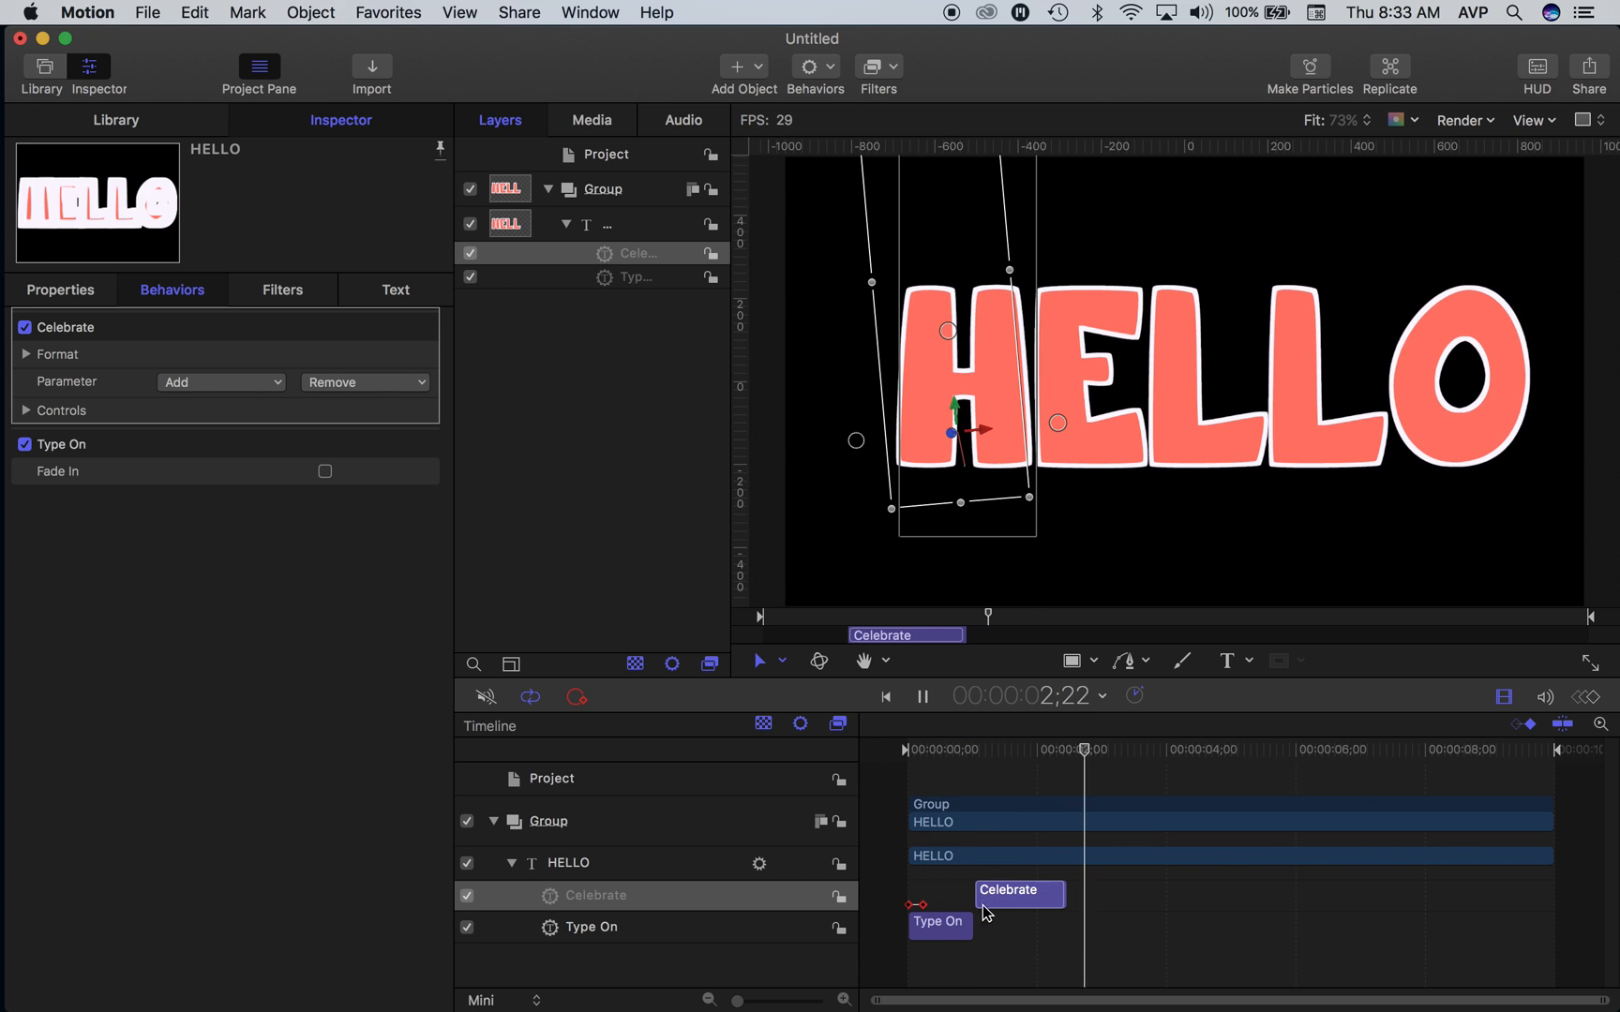
pyautogui.click(935, 929)
pyautogui.click(991, 901)
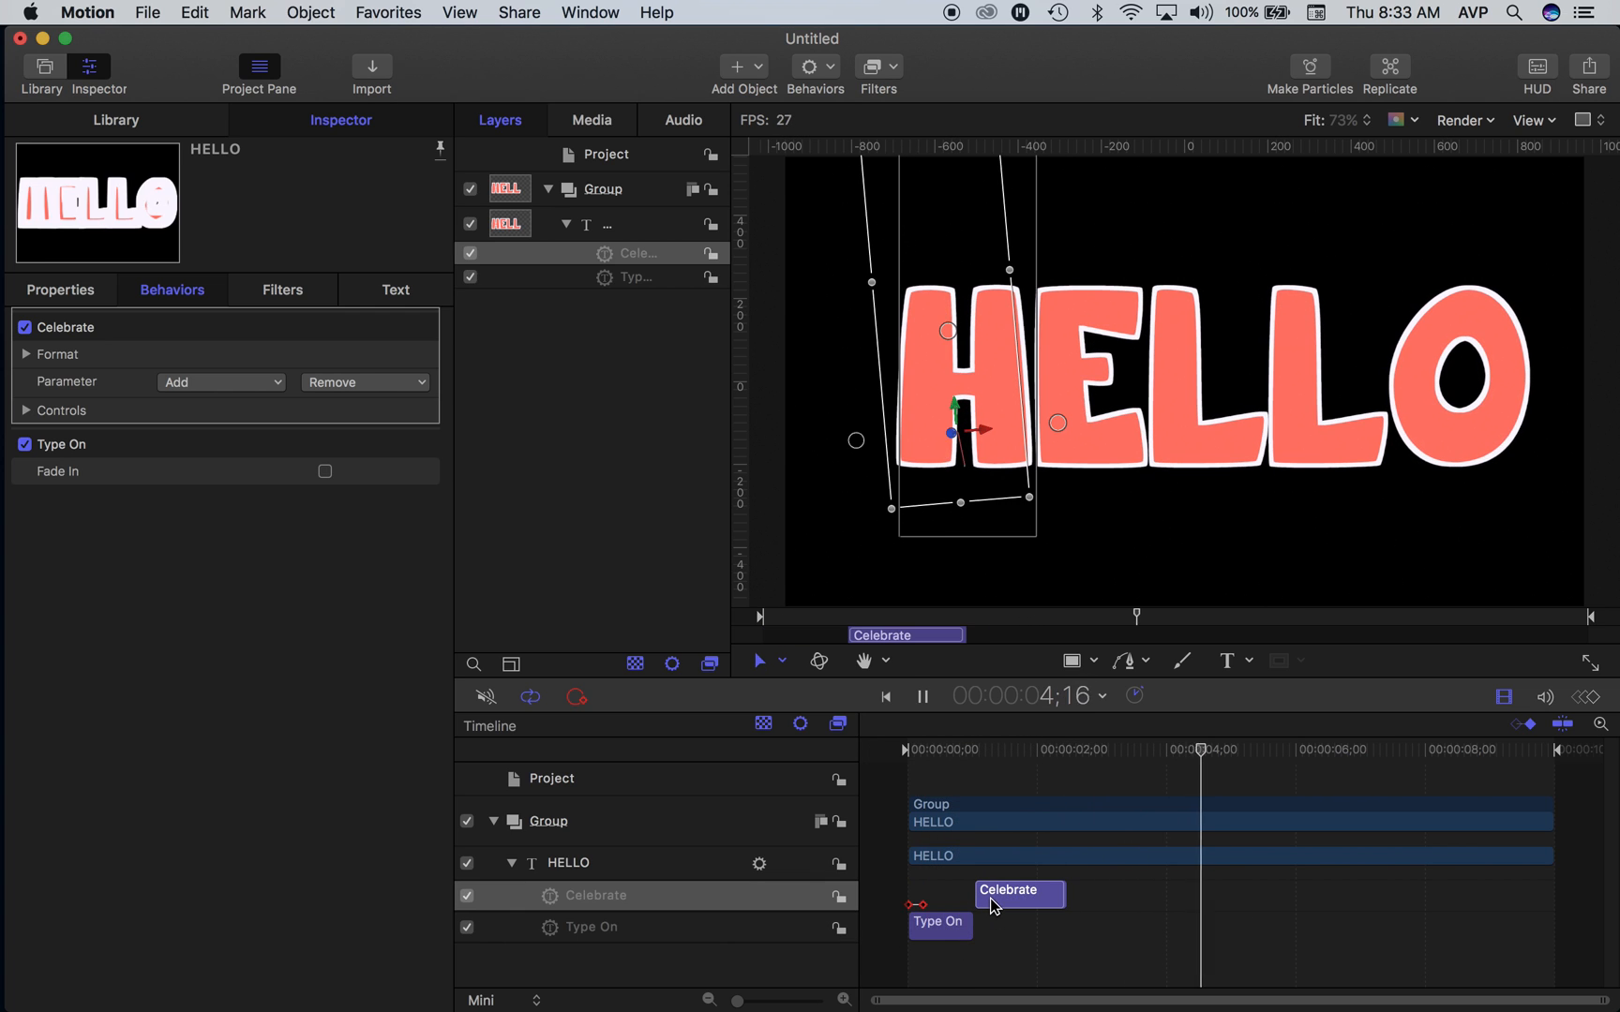
pyautogui.click(877, 751)
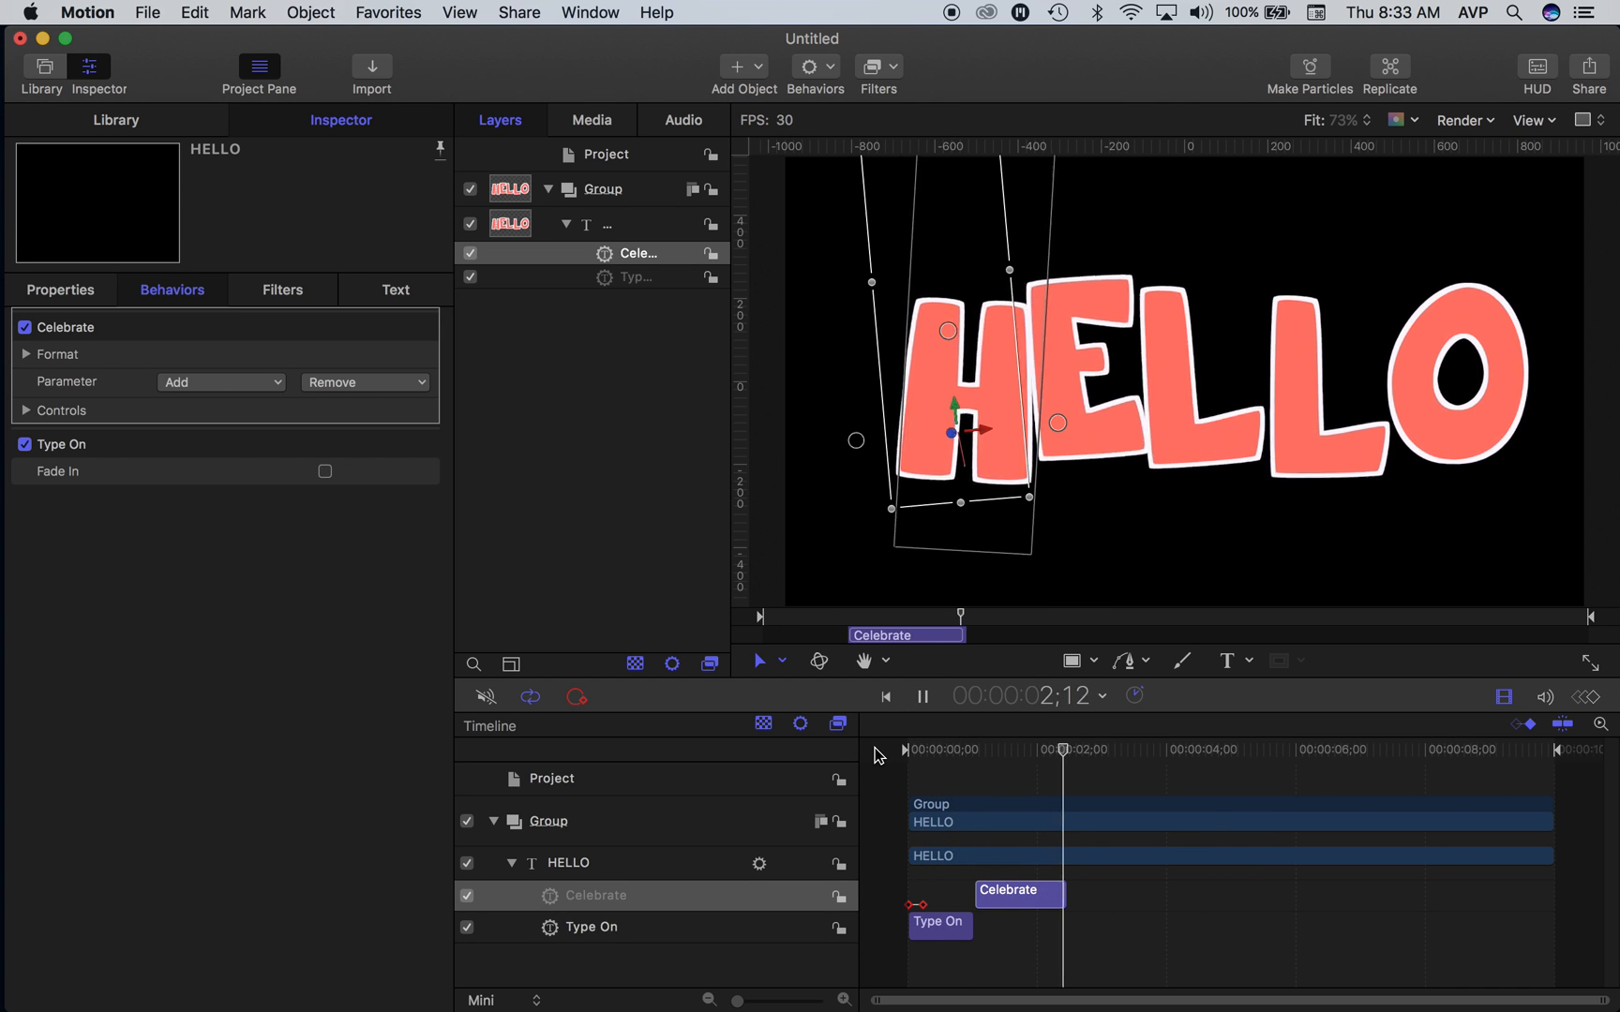
pyautogui.press('space')
# - Apply the Glow Through behavior from the Text-Highlighter category to the HELLO text and scrub to about frame 11 to preview it
pyautogui.click(809, 67)
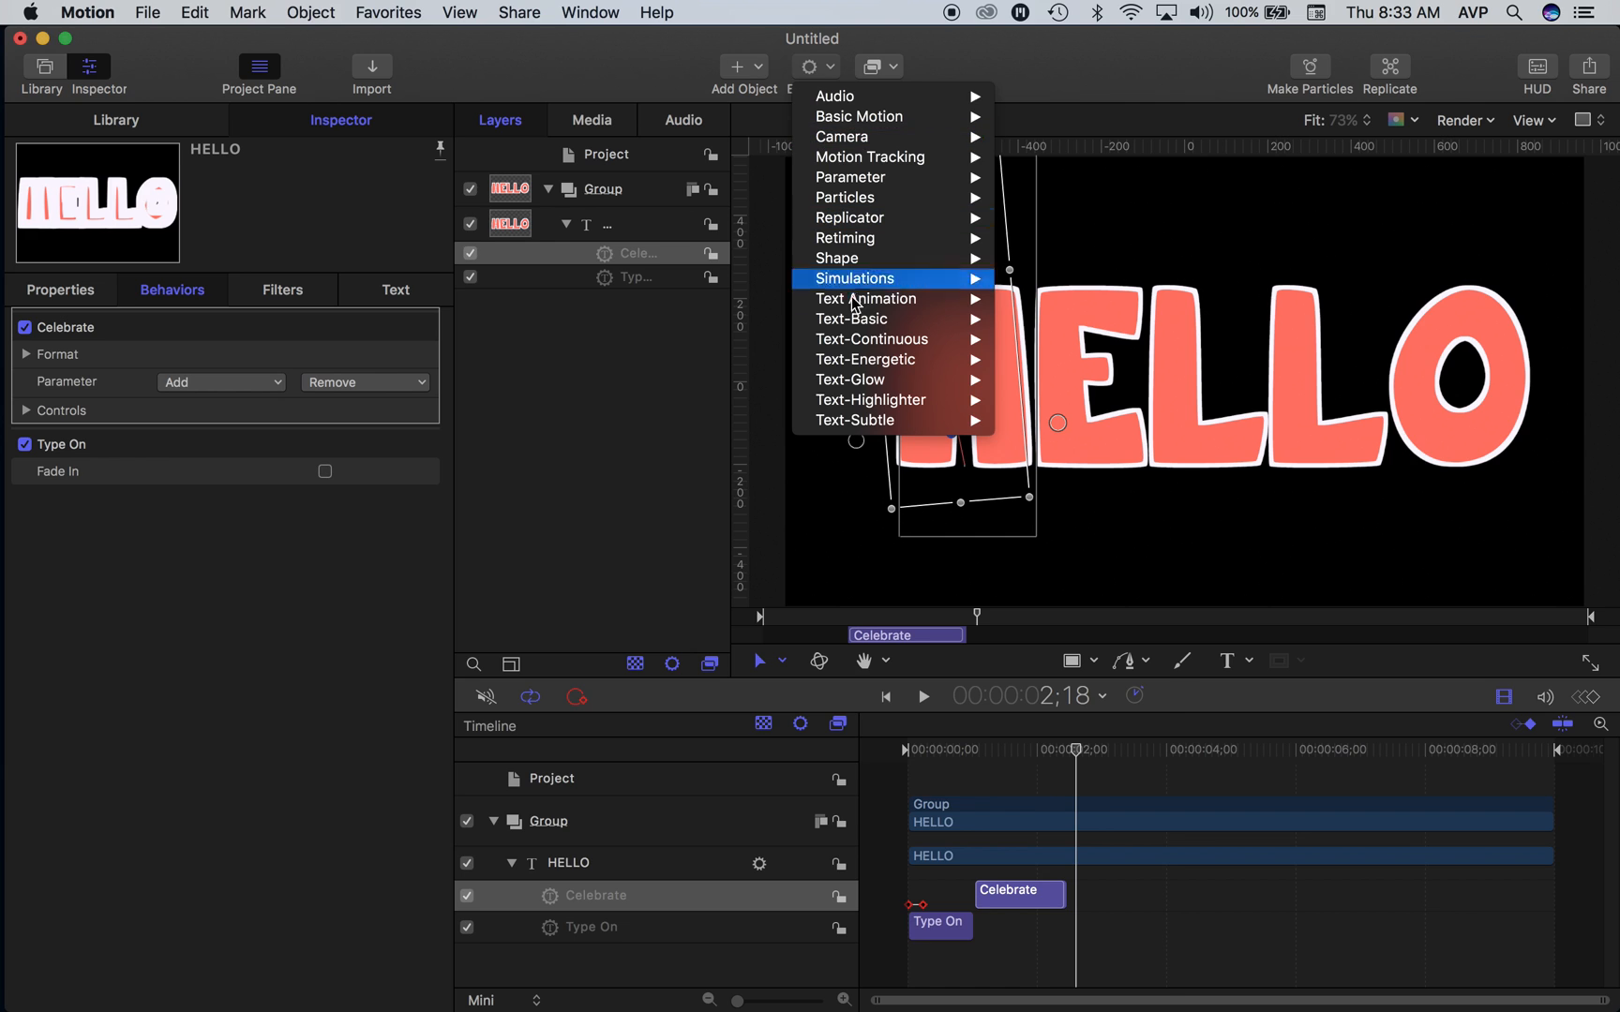
pyautogui.moveTo(877, 381)
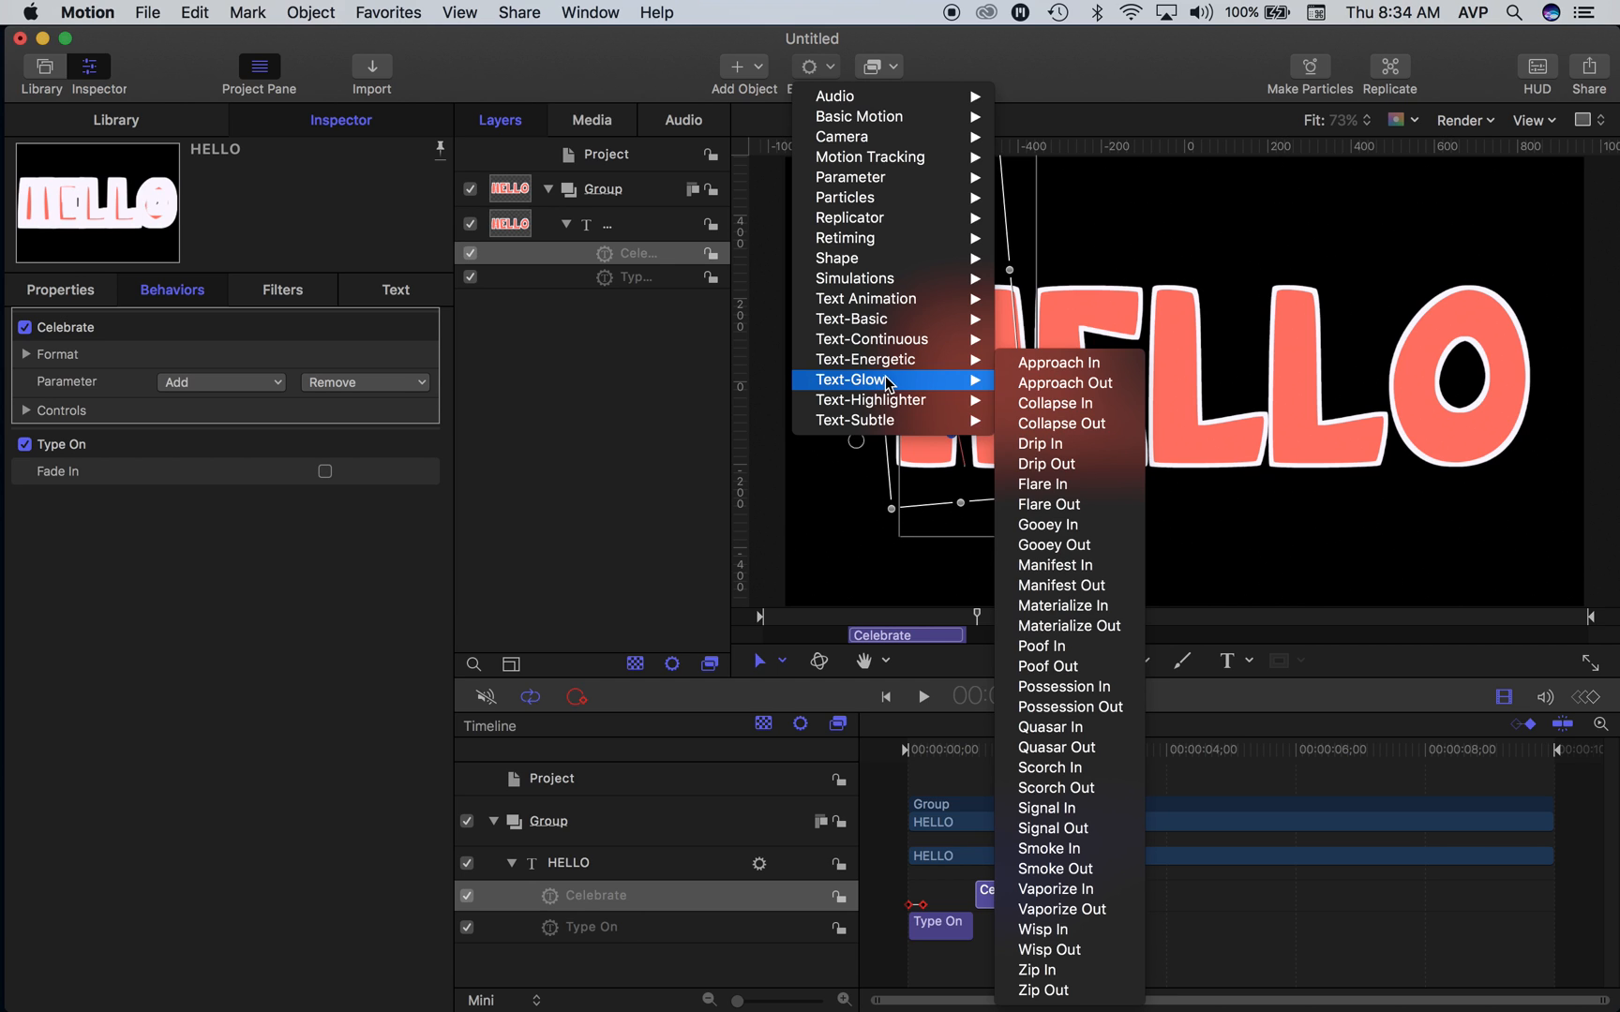
pyautogui.moveTo(919, 345)
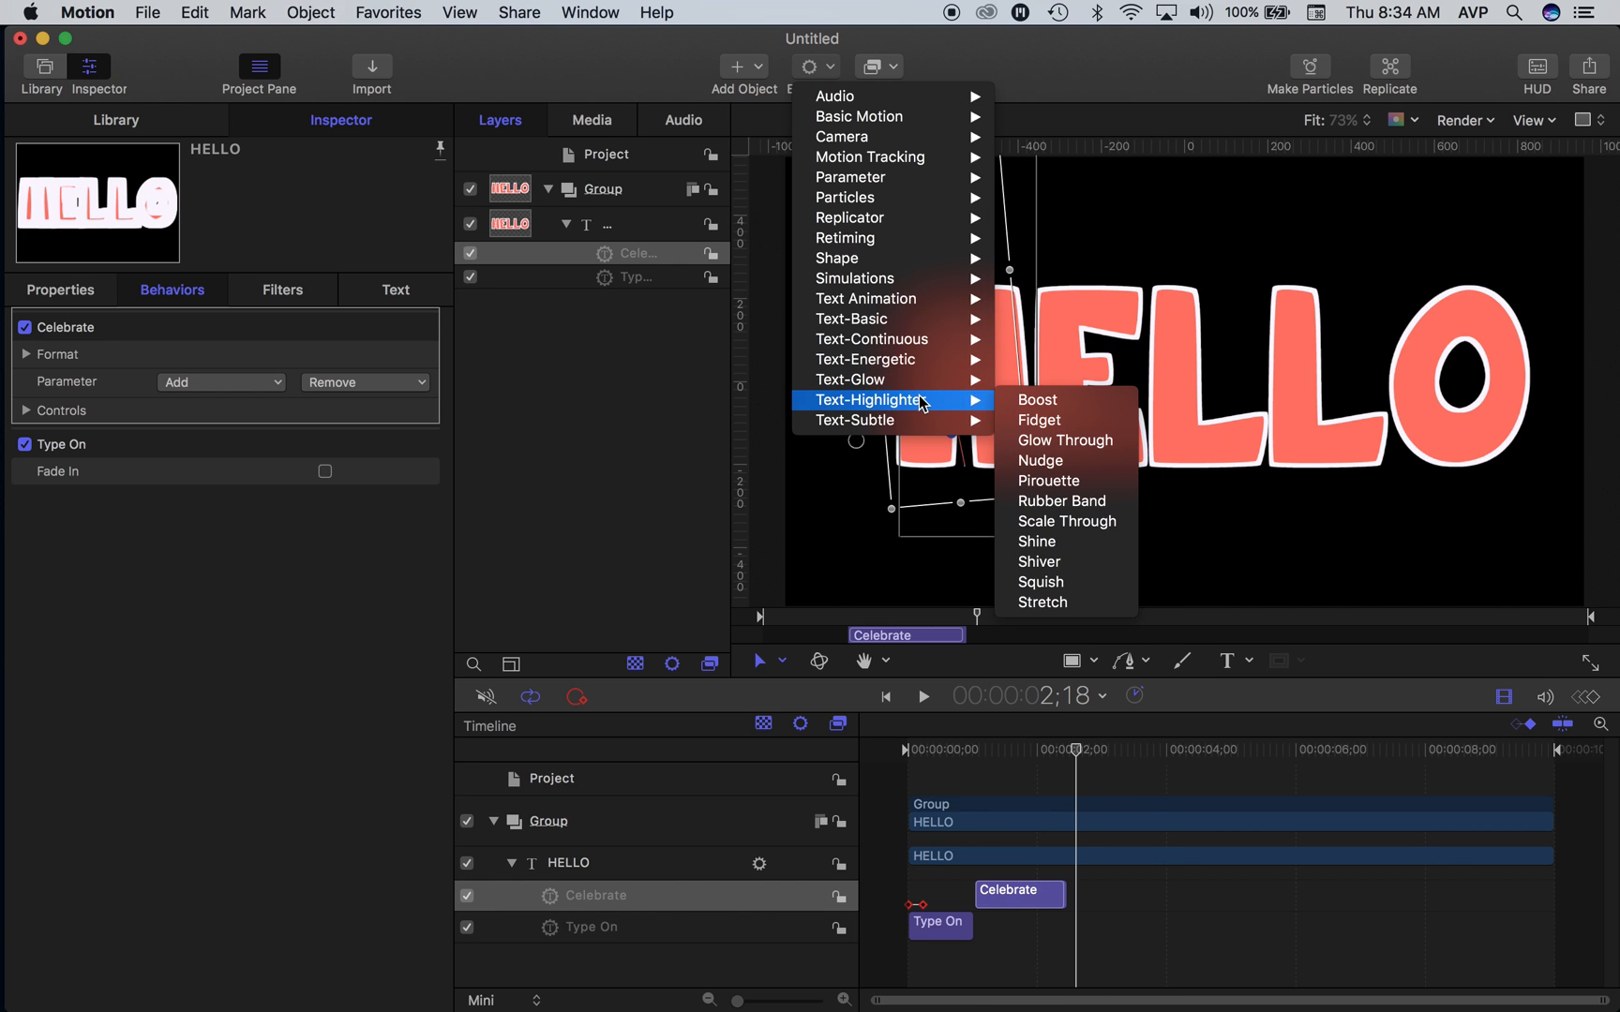
pyautogui.click(1065, 441)
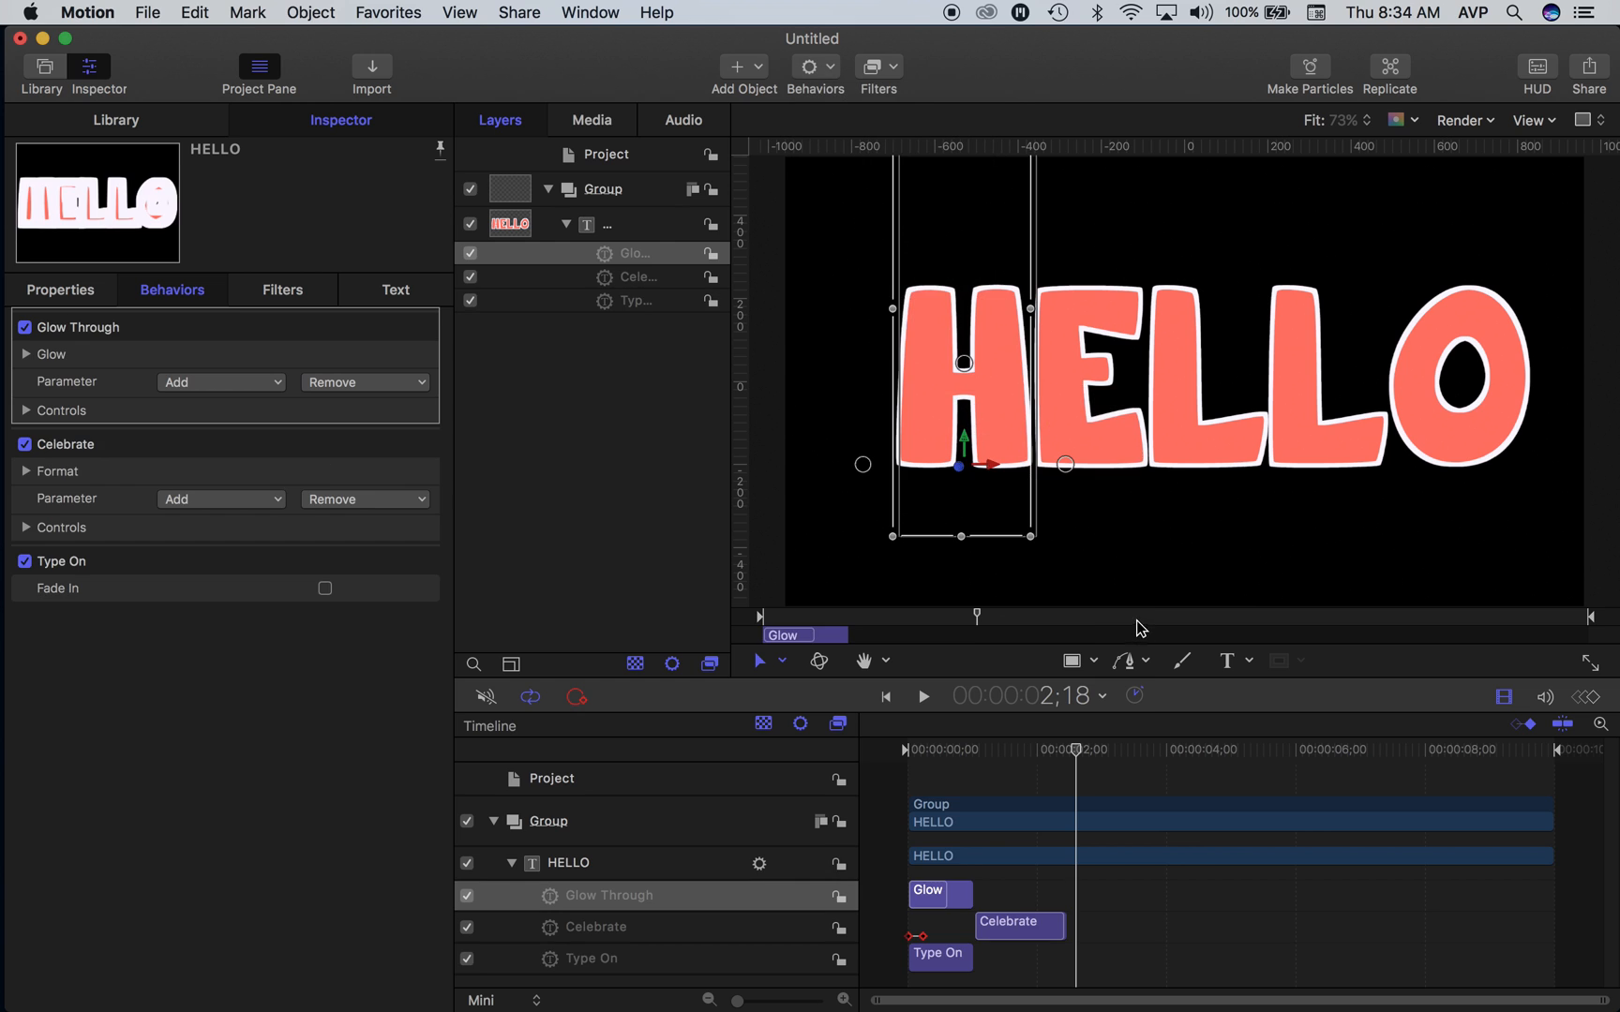
pyautogui.moveTo(949, 756)
pyautogui.mouseDown()
pyautogui.moveTo(916, 750)
pyautogui.moveTo(954, 752)
pyautogui.moveTo(965, 771)
pyautogui.moveTo(931, 764)
pyautogui.mouseUp()
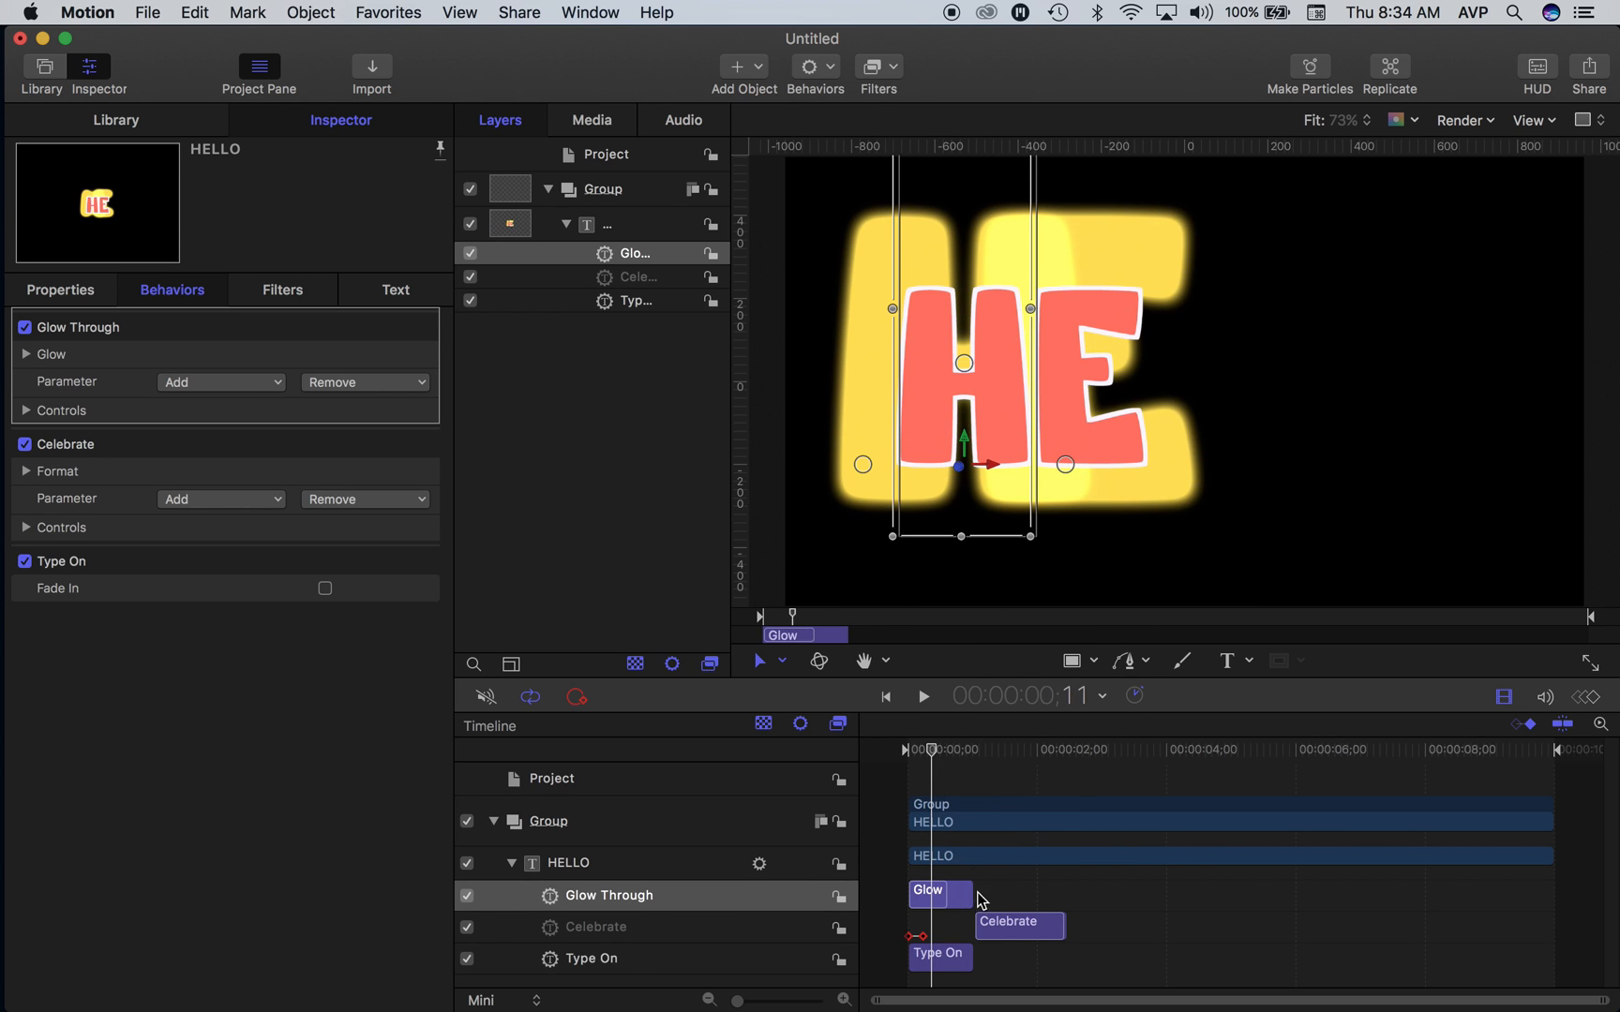
# - Extend the Glow Through behavior to the end of the HELLO layer and play it from the start
pyautogui.moveTo(970, 898); pyautogui.dragTo(1552, 923)
pyautogui.moveTo(923, 749); pyautogui.dragTo(909, 750)
pyautogui.press('space')
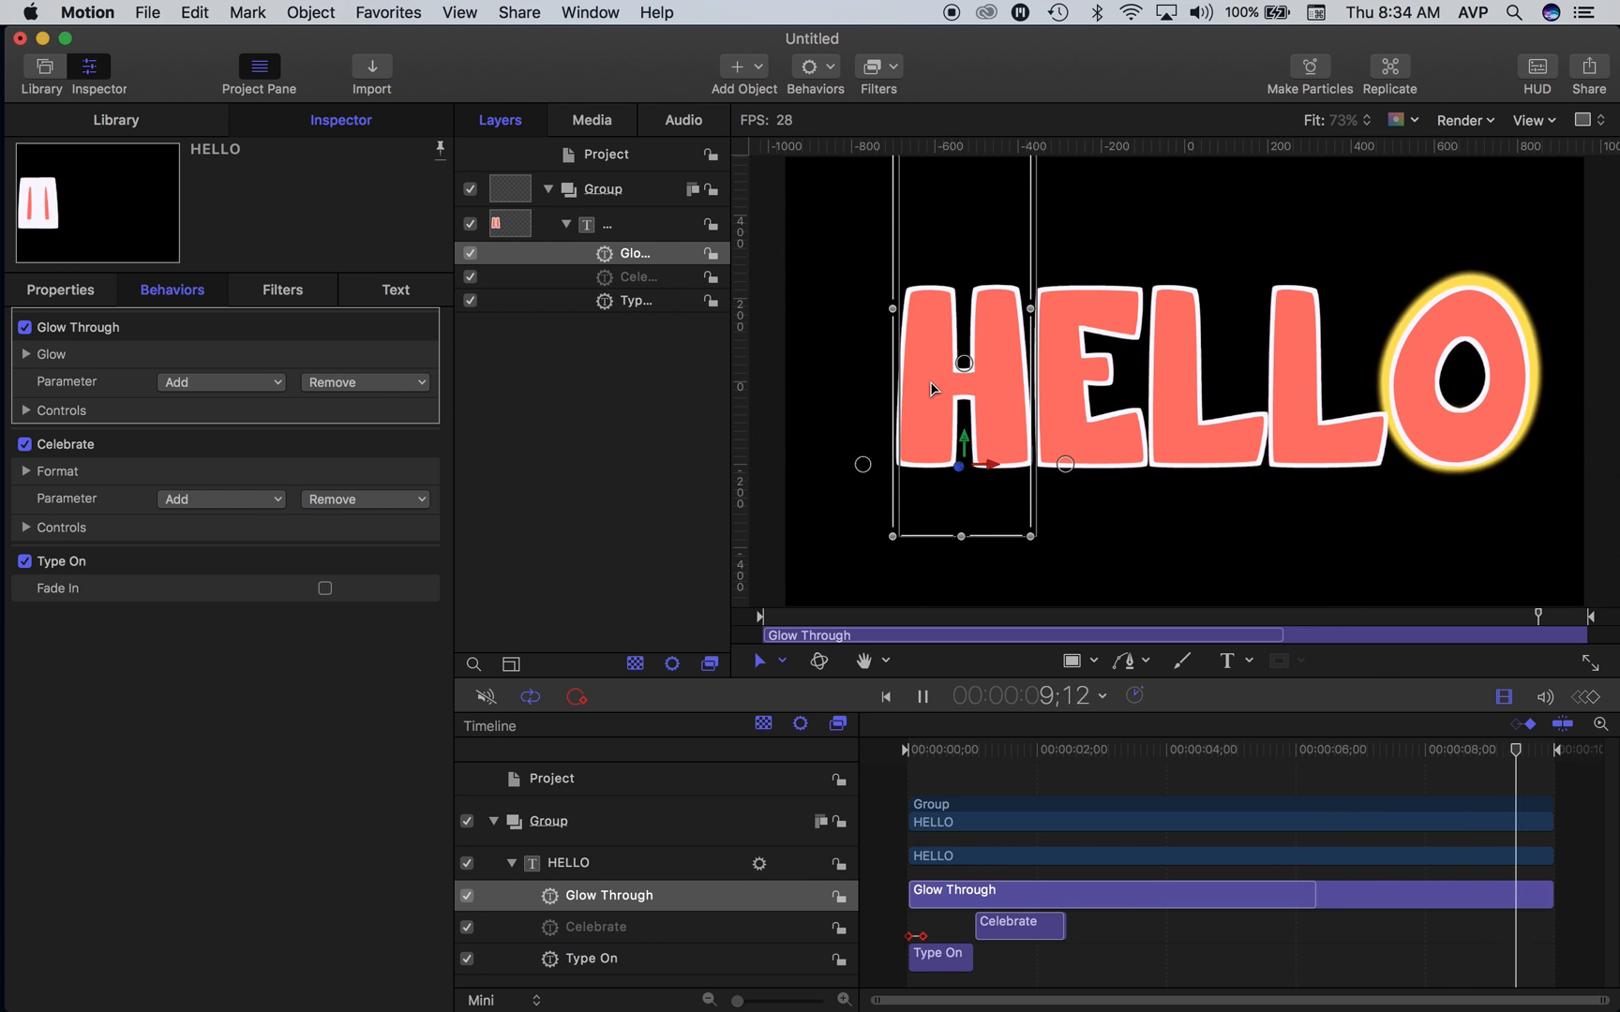
# - Review the Glow Through behavior's Glow and Controls settings and add the Face Color parameter to it
pyautogui.click(622, 255)
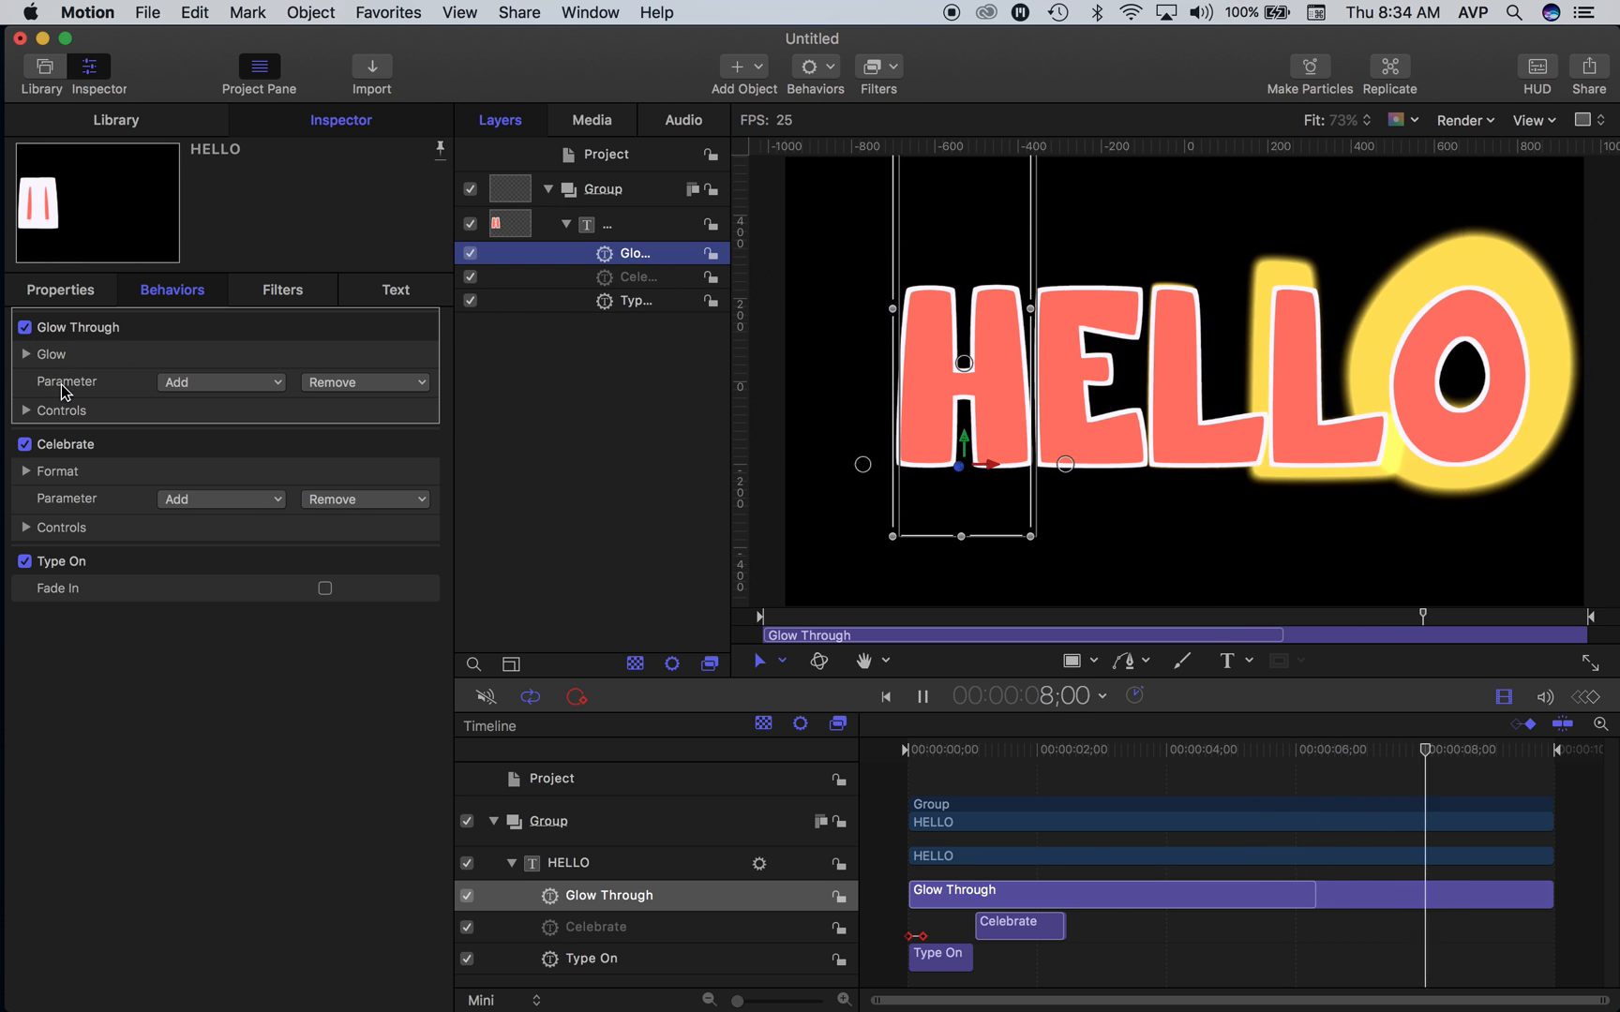
pyautogui.click(25, 353)
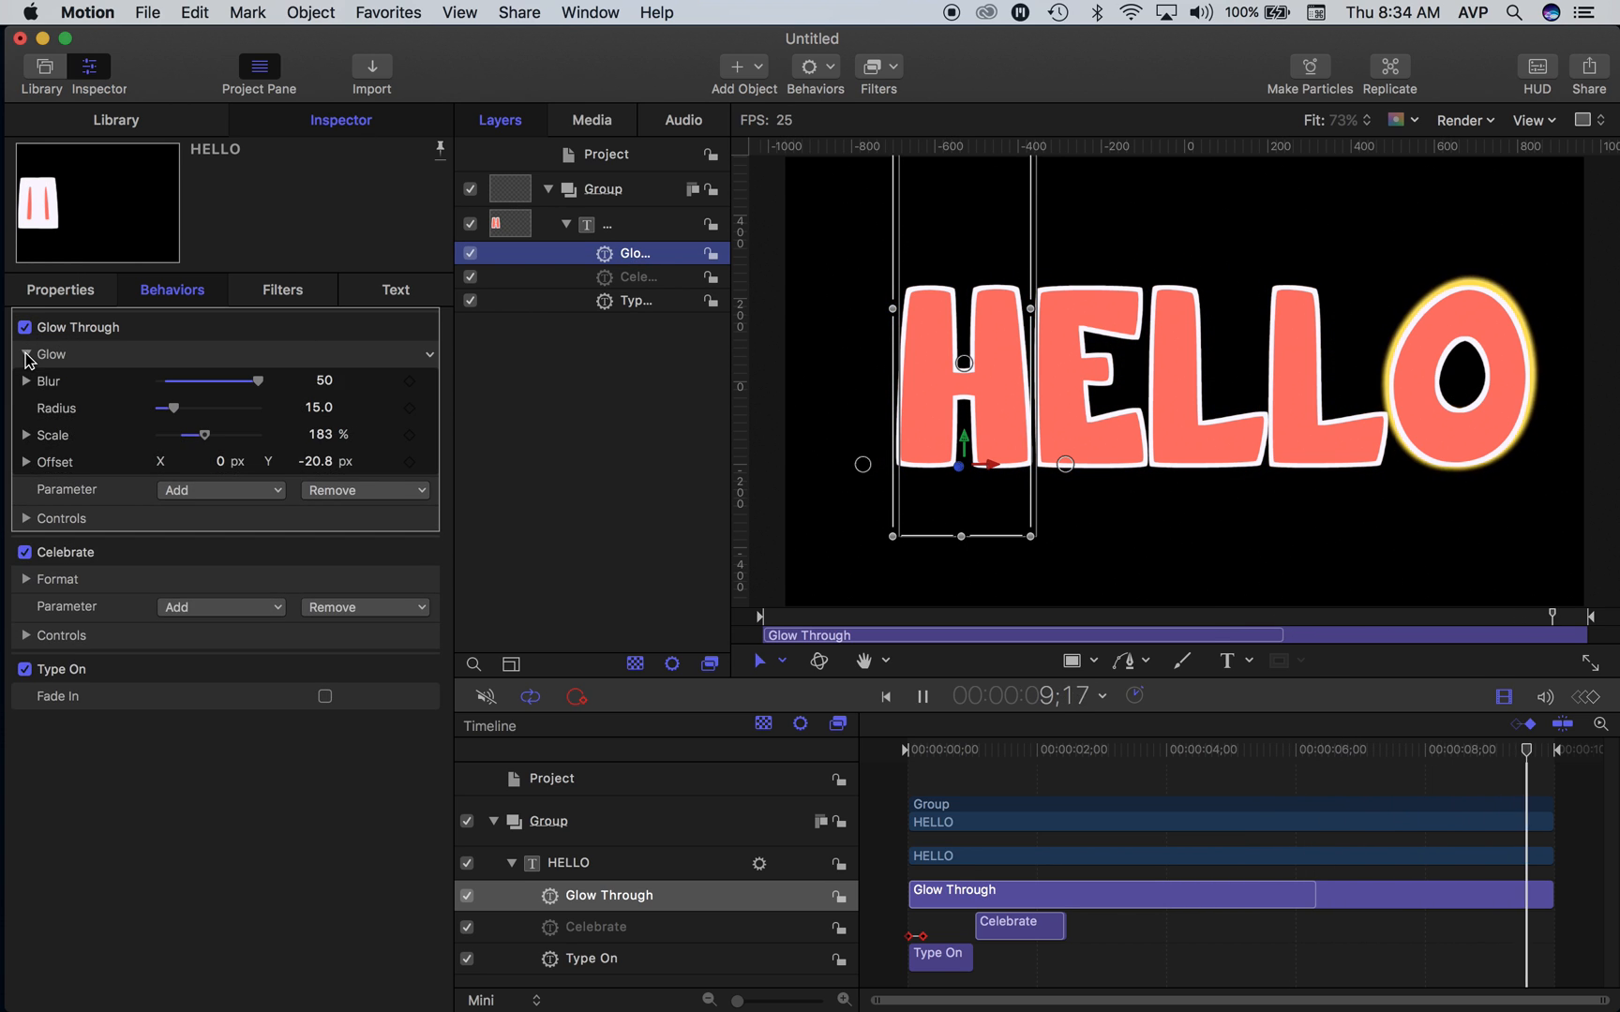
pyautogui.click(26, 517)
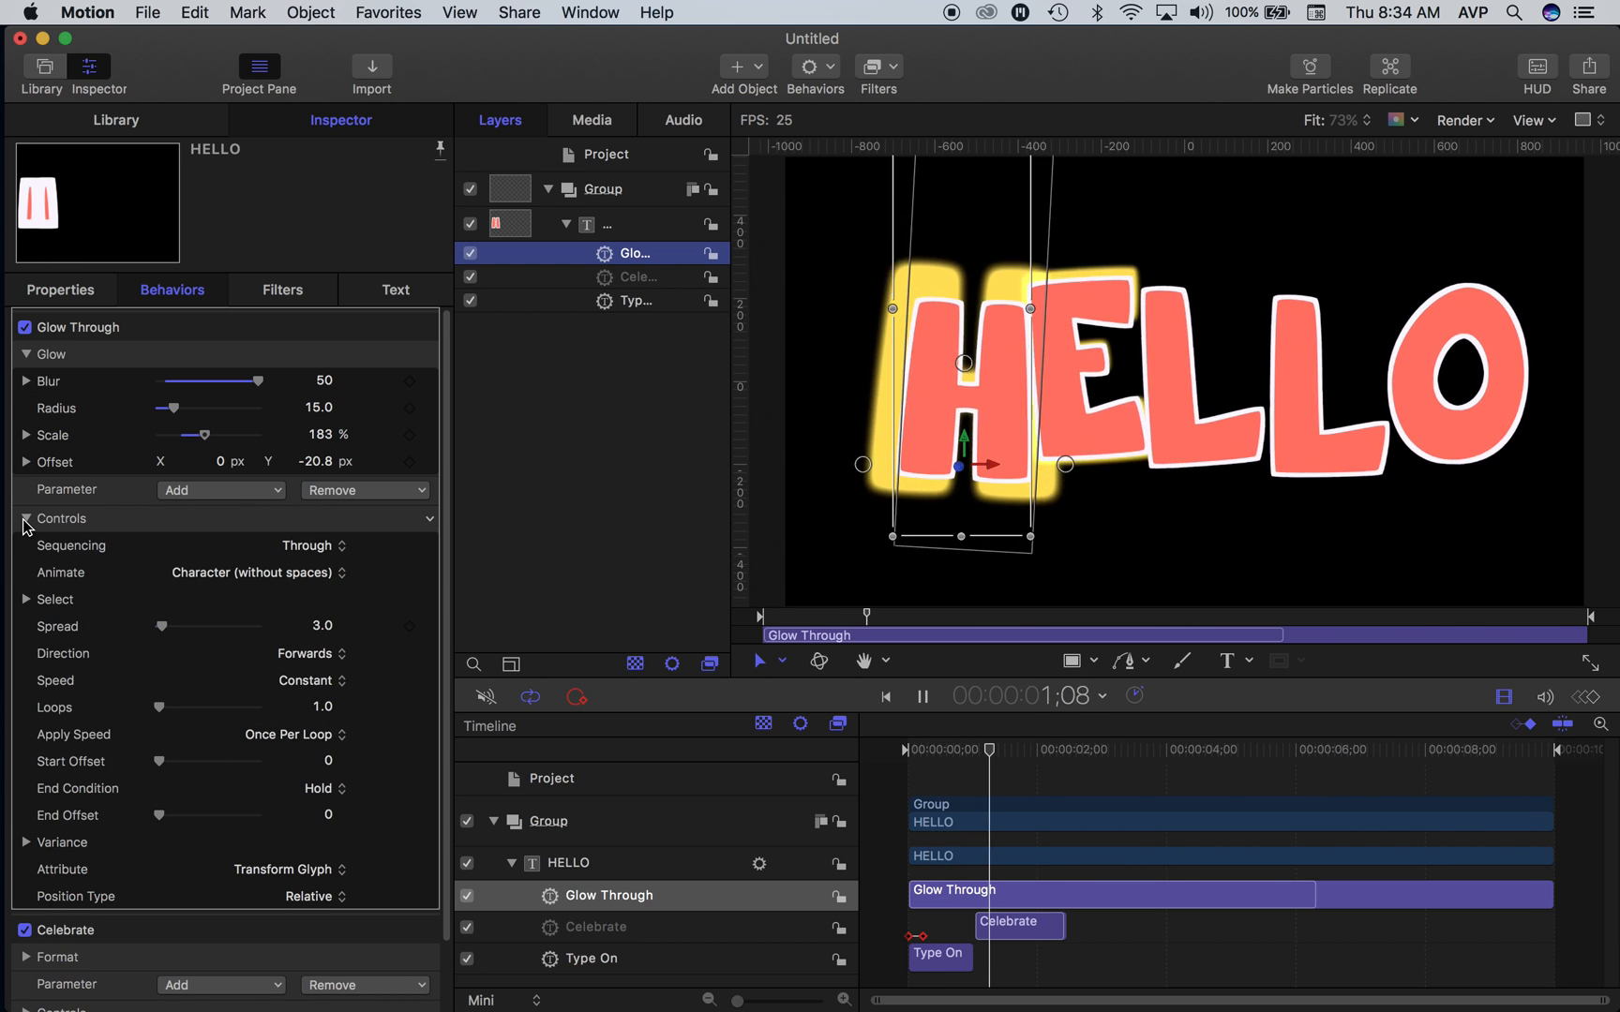
pyautogui.click(26, 518)
pyautogui.click(26, 353)
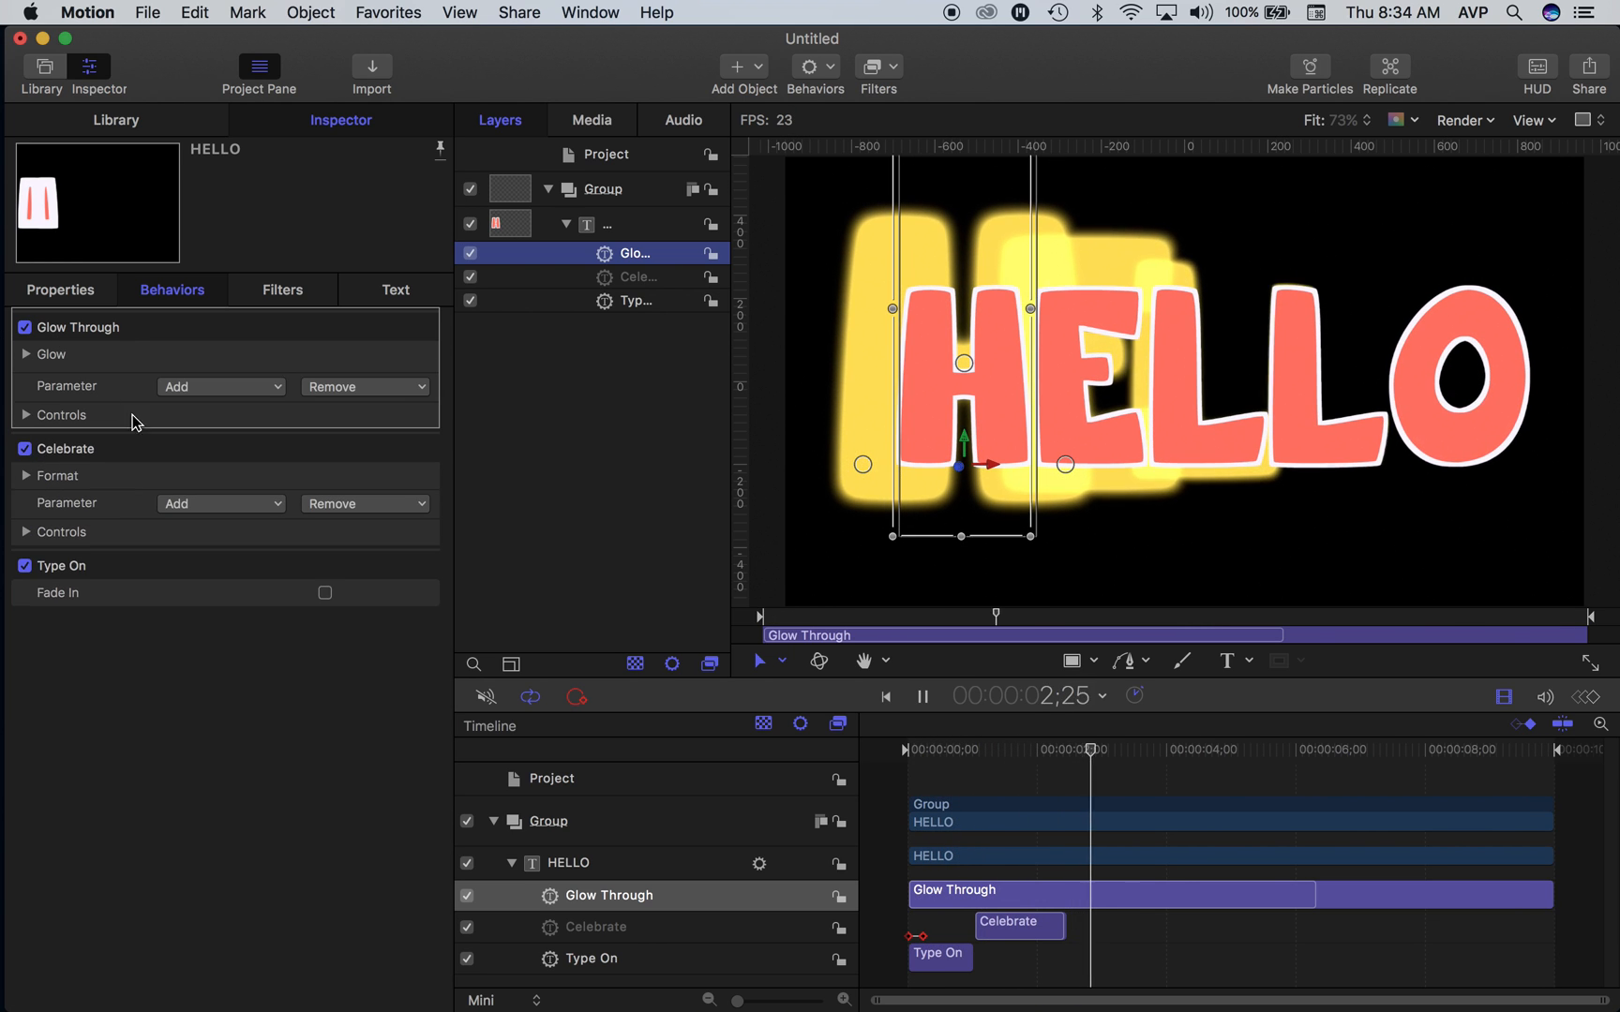
pyautogui.click(185, 388)
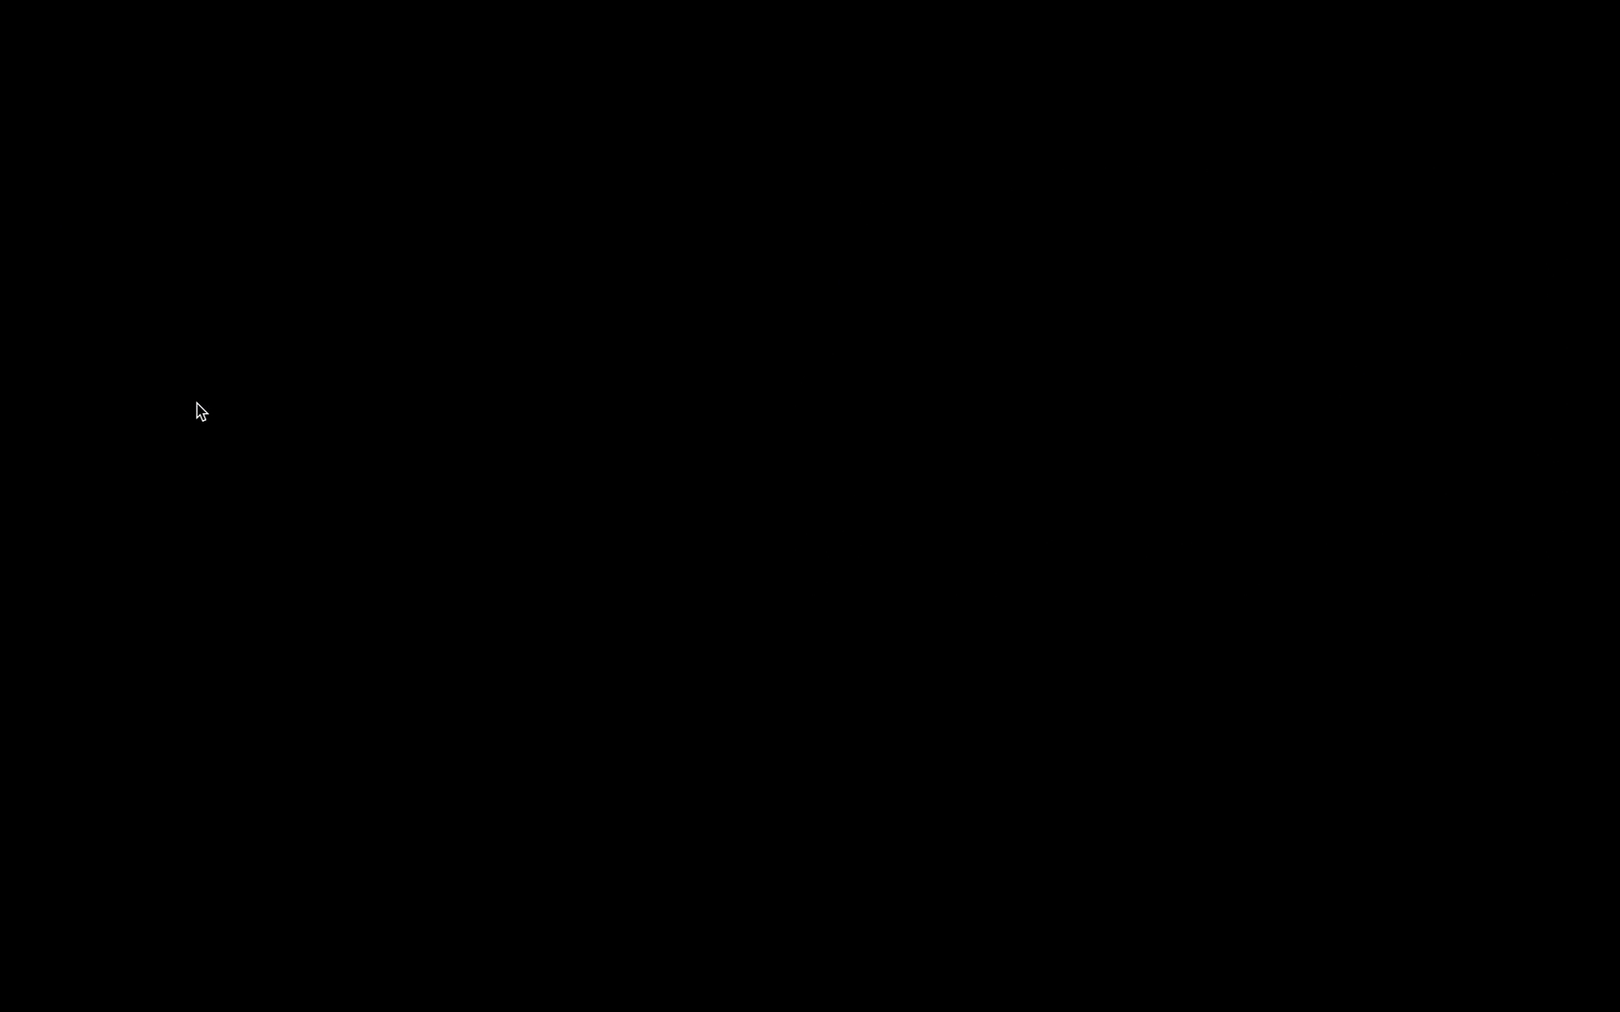
pyautogui.moveTo(224, 478)
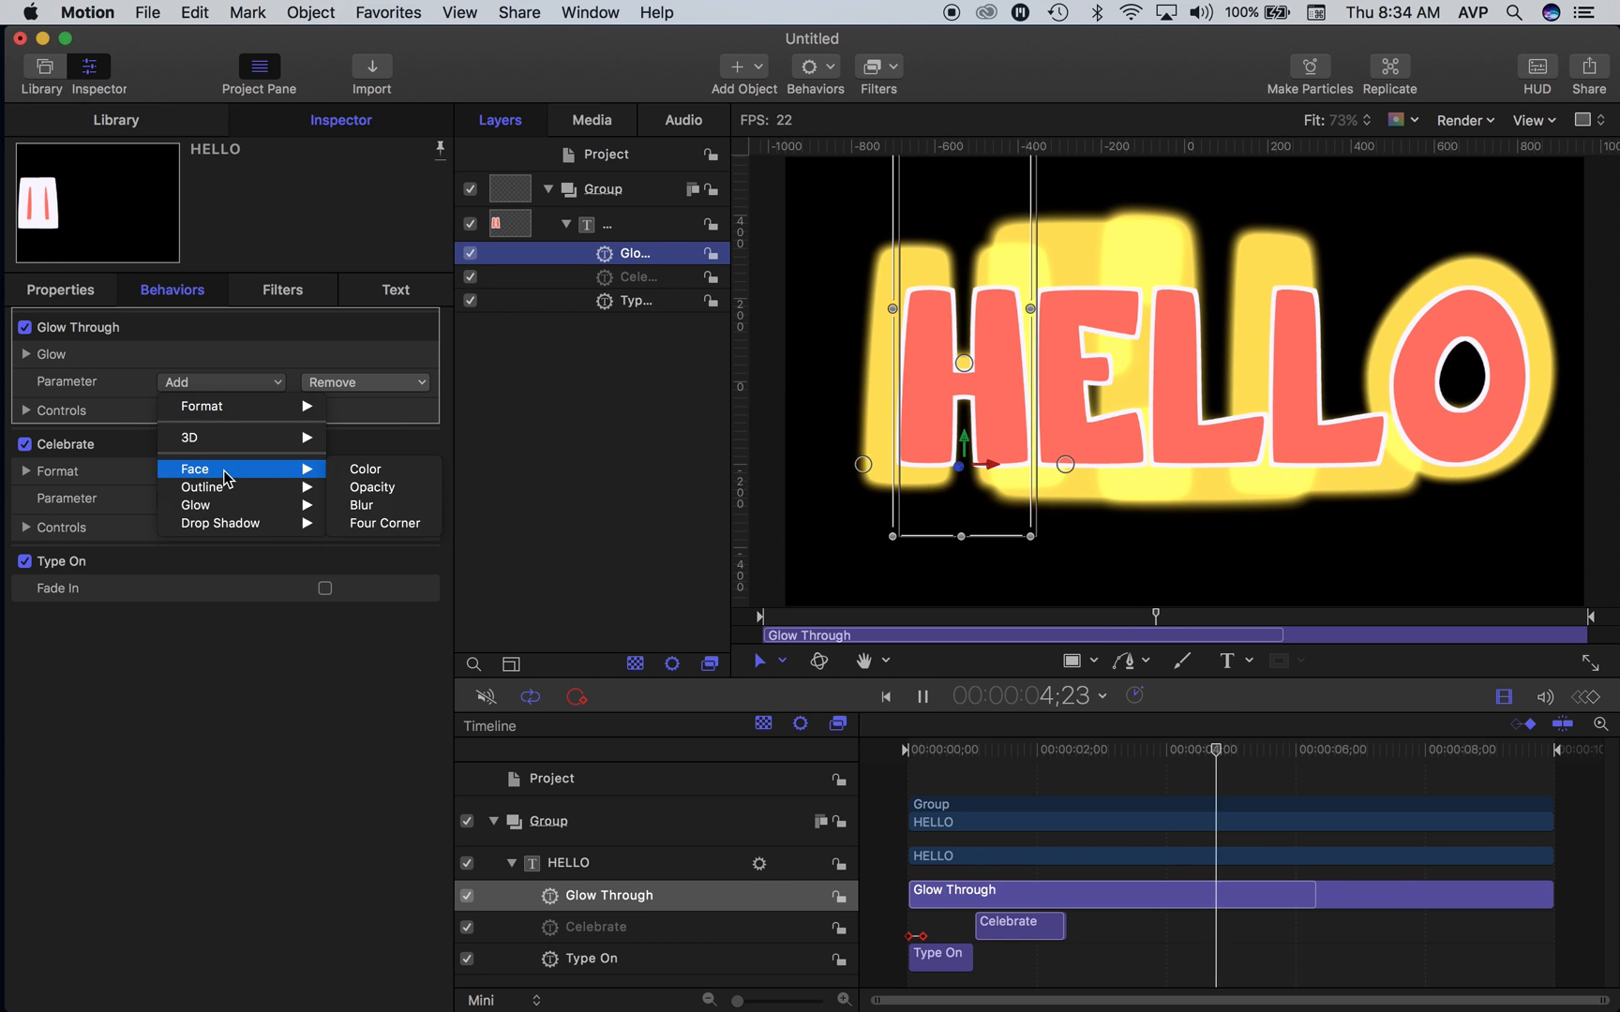
pyautogui.click(356, 471)
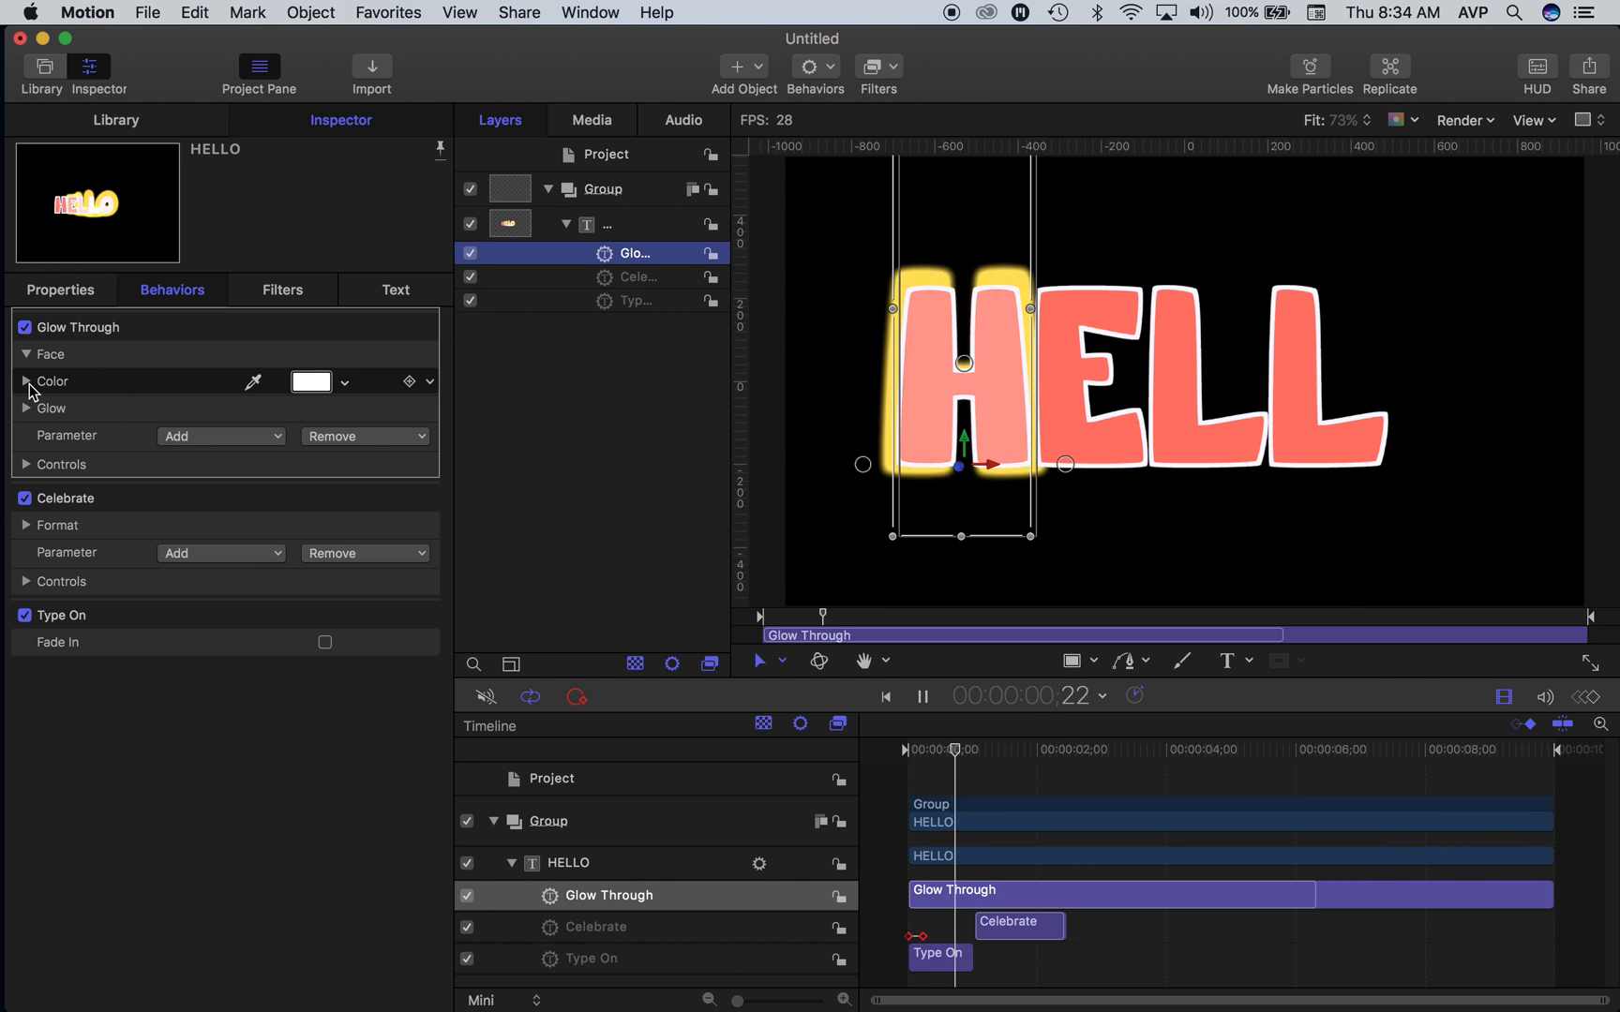
# - Add the Glow Color parameter to the Glow Through behavior and set the glow to a light pink
pyautogui.click(220, 437)
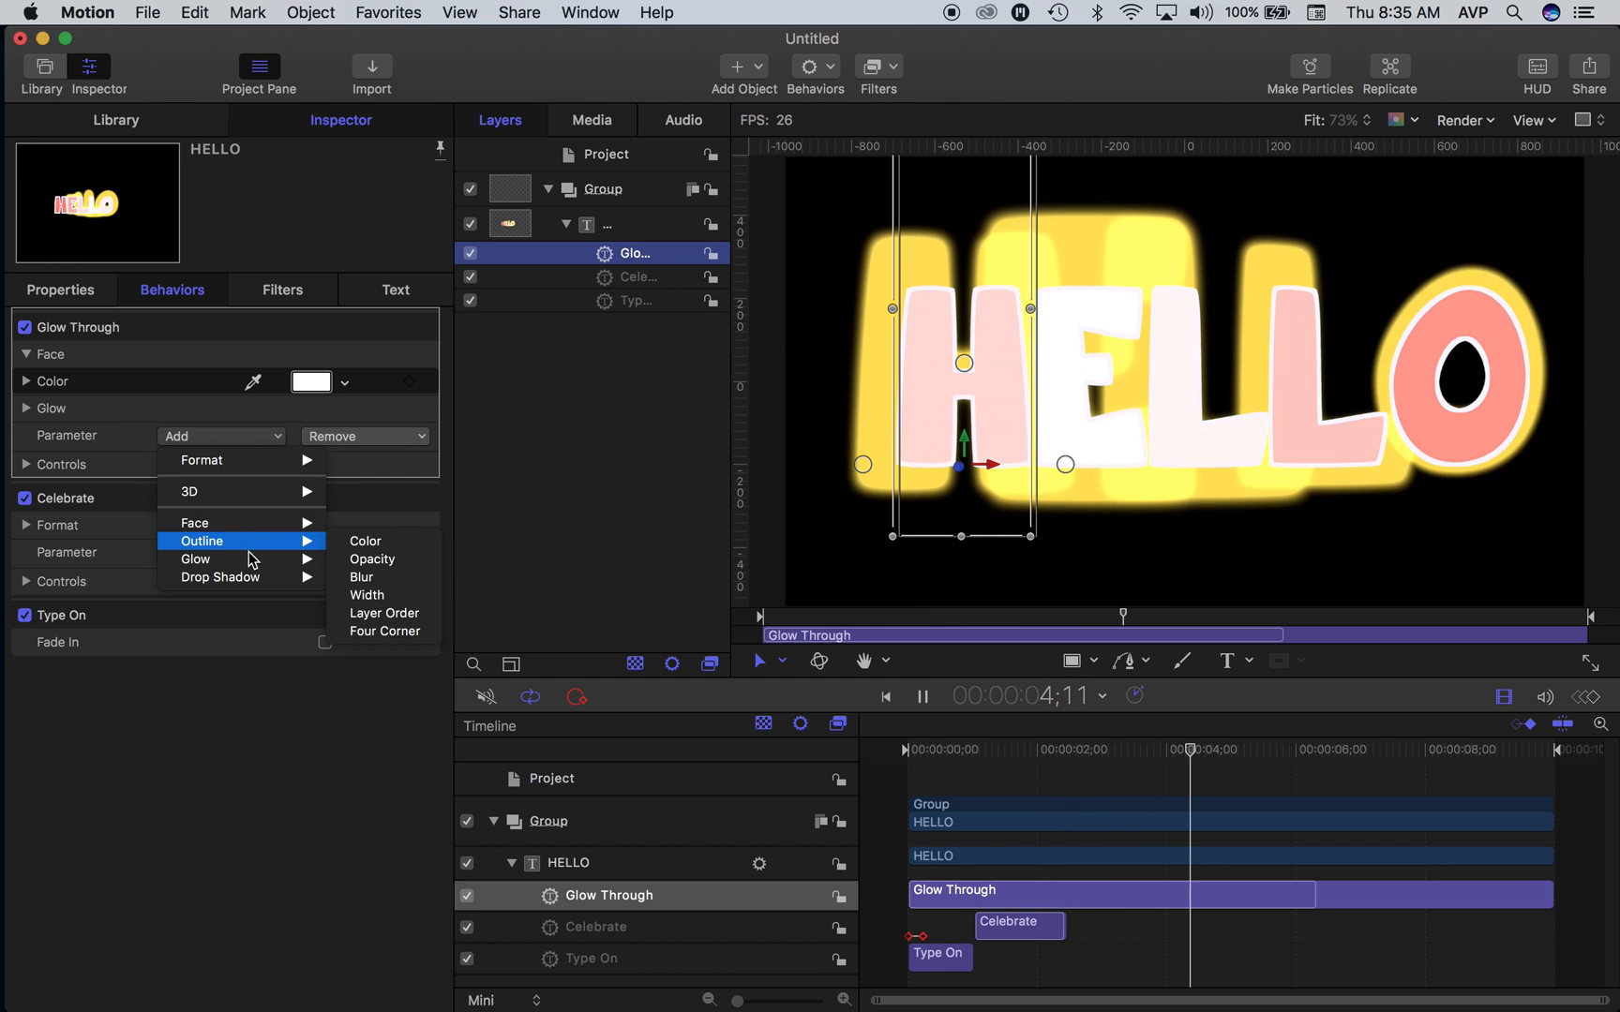
pyautogui.moveTo(268, 560)
pyautogui.click(356, 560)
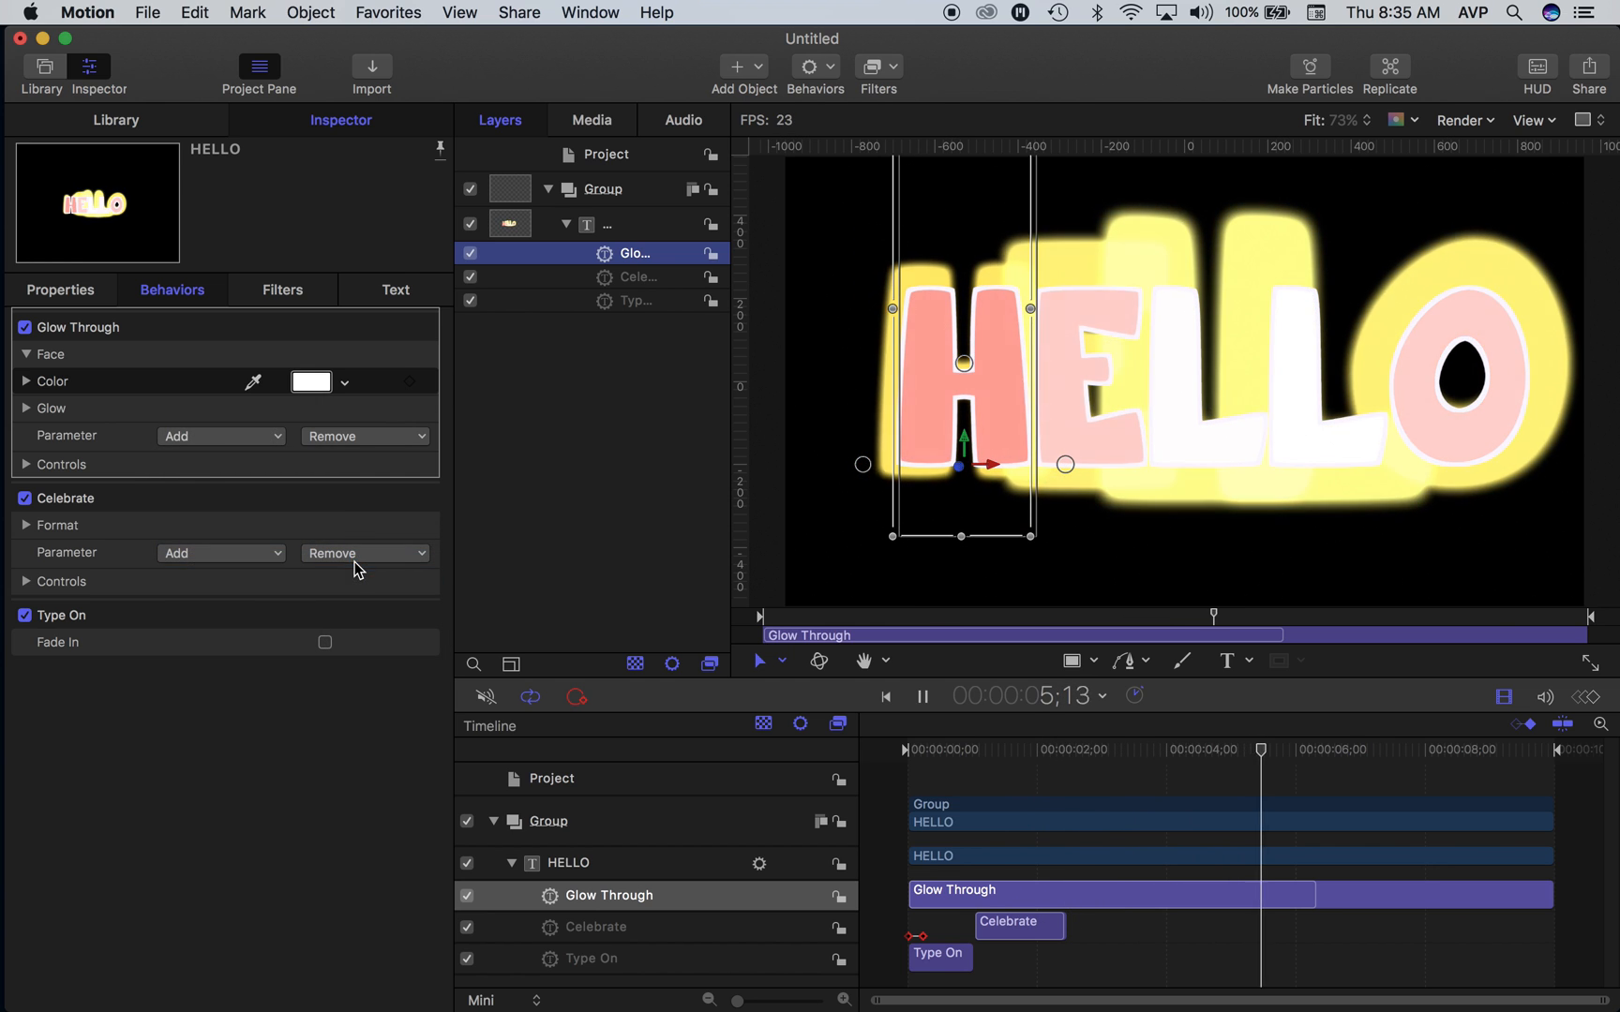
pyautogui.click(27, 409)
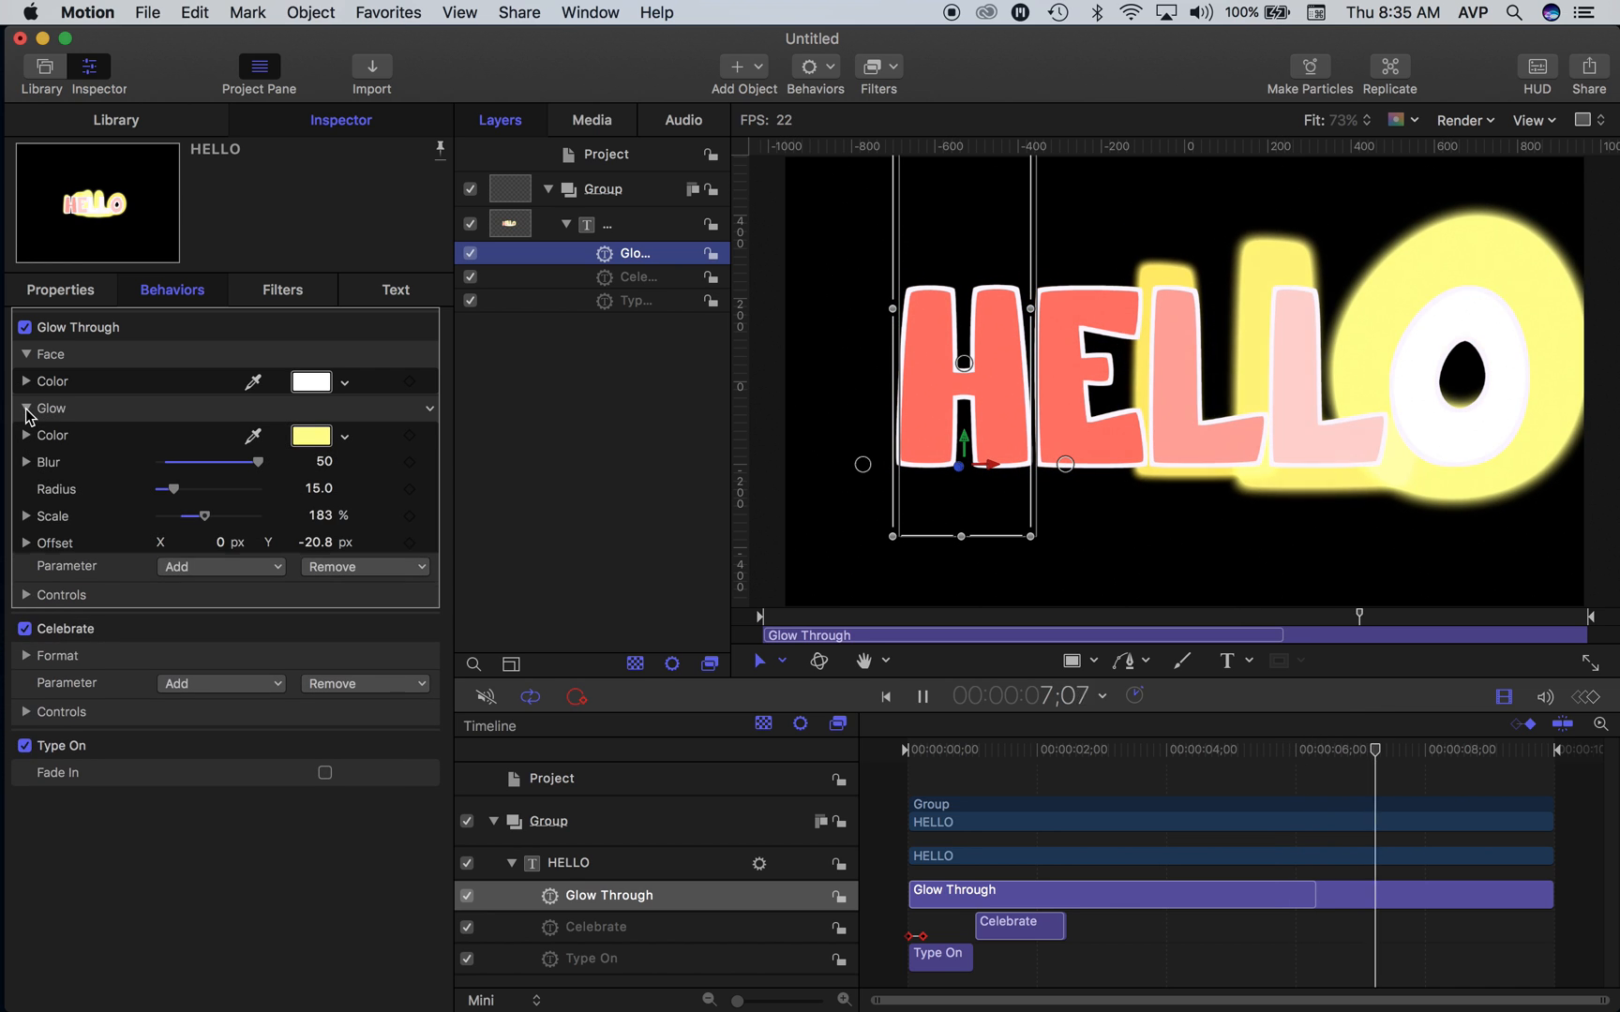
pyautogui.click(315, 437)
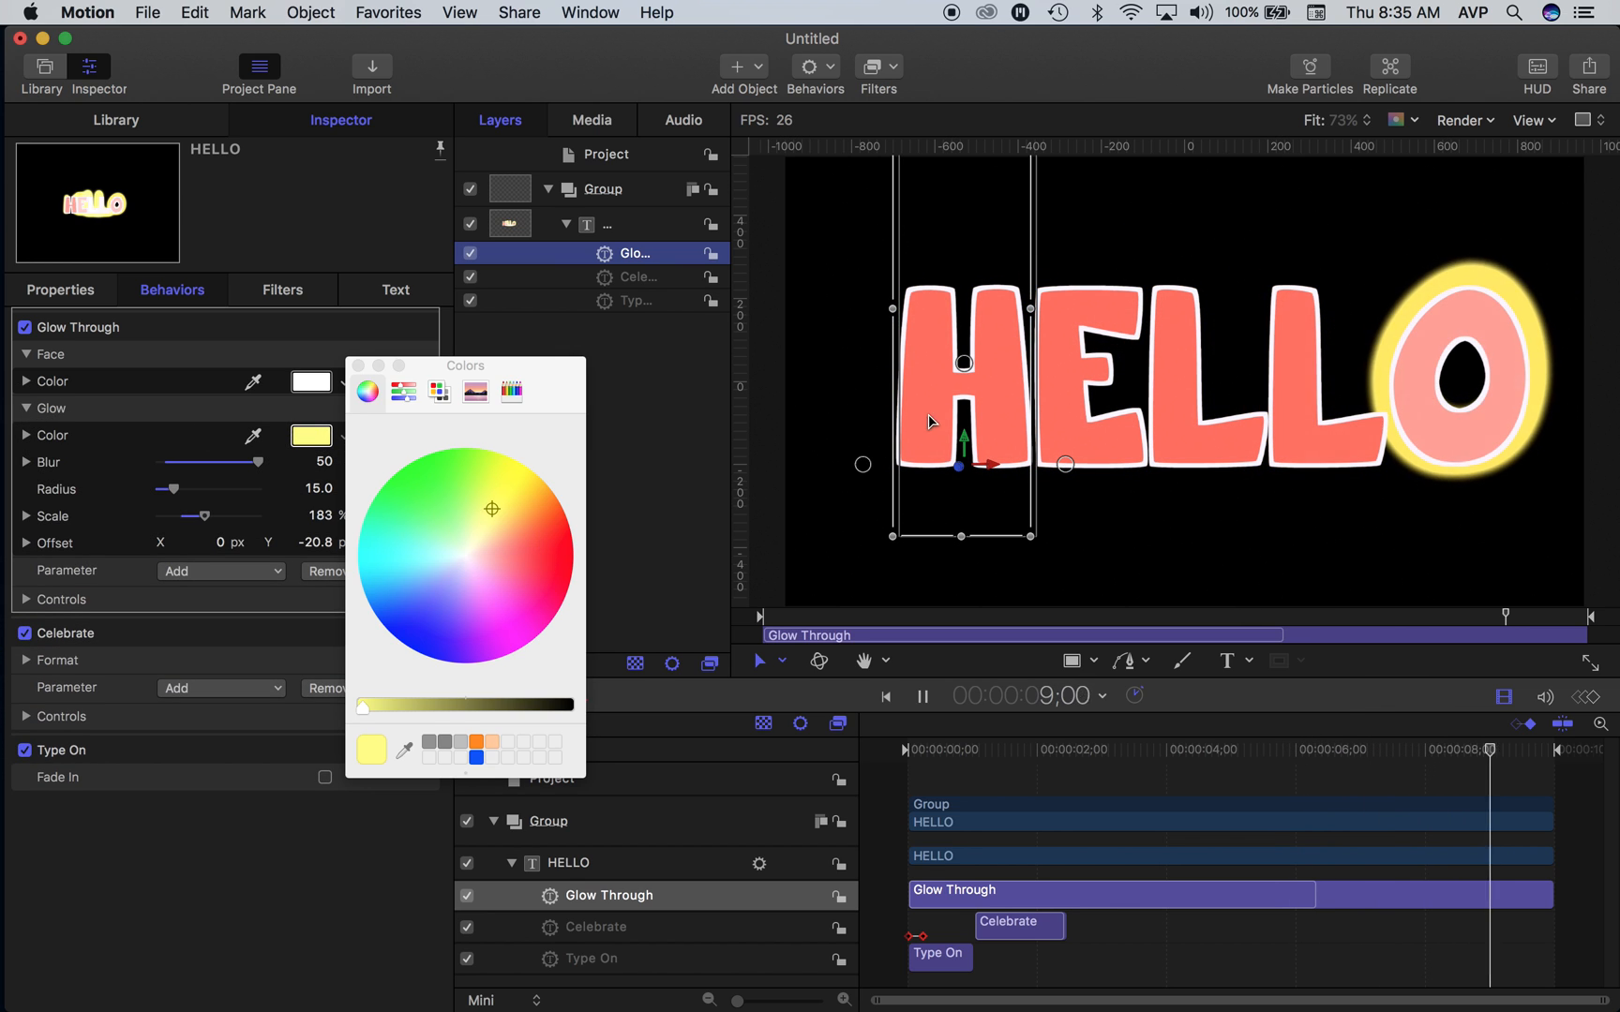
pyautogui.moveTo(383, 541); pyautogui.dragTo(492, 574)
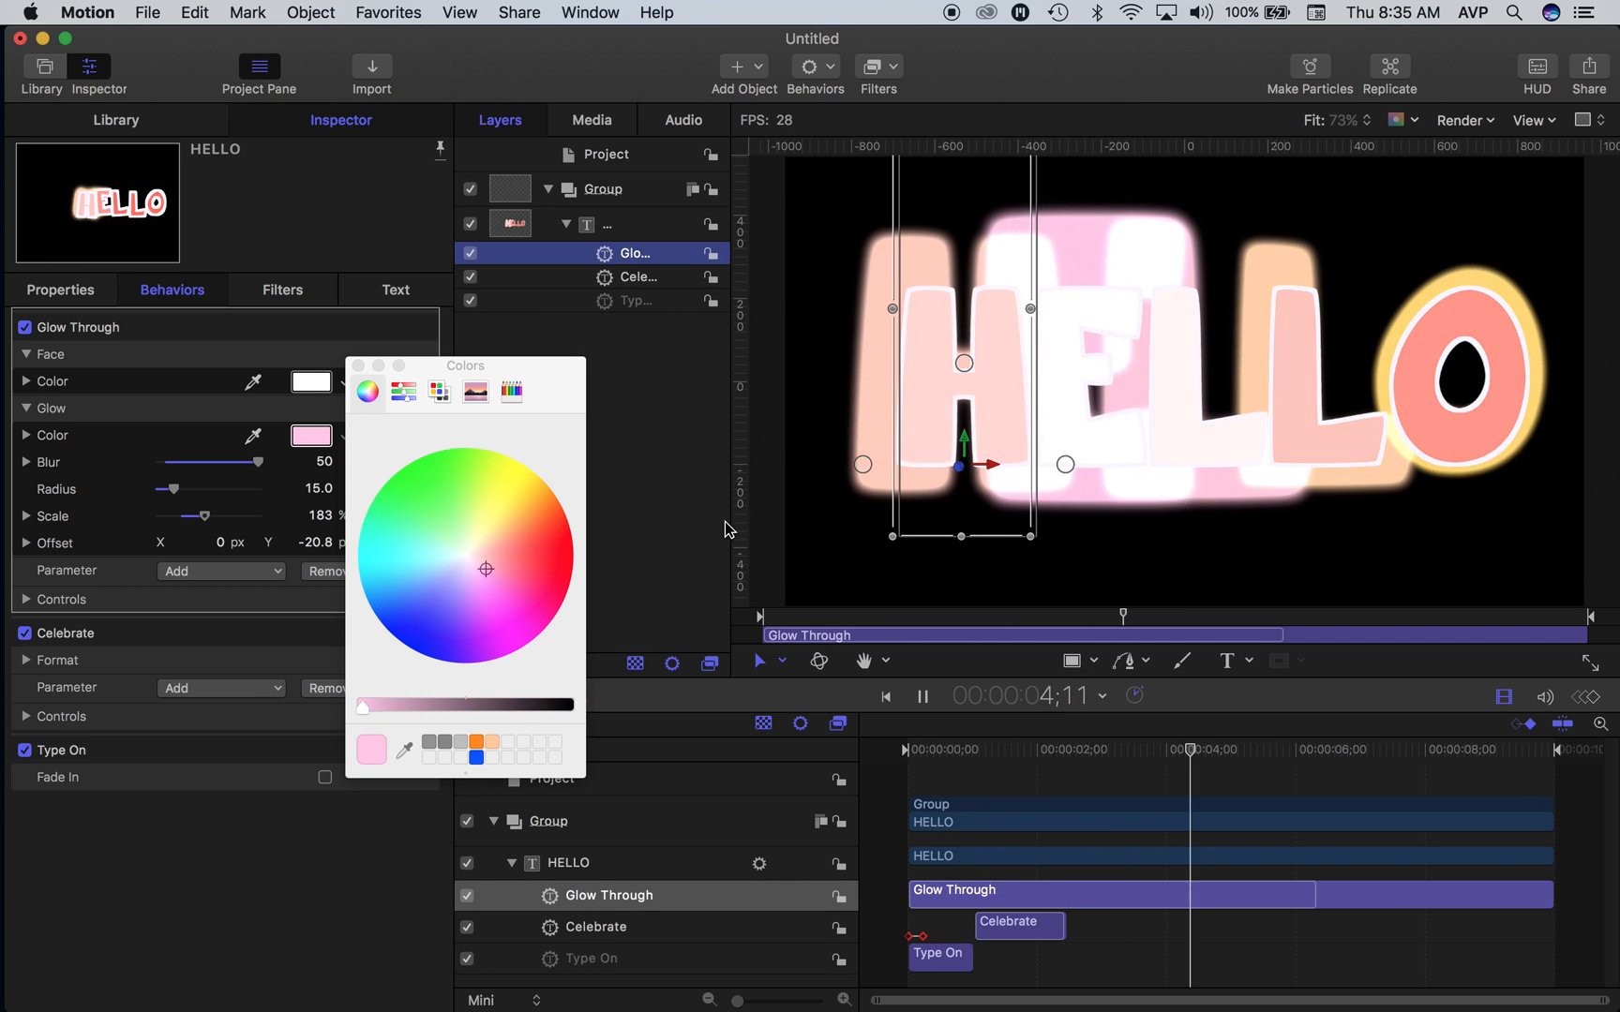
pyautogui.click(358, 366)
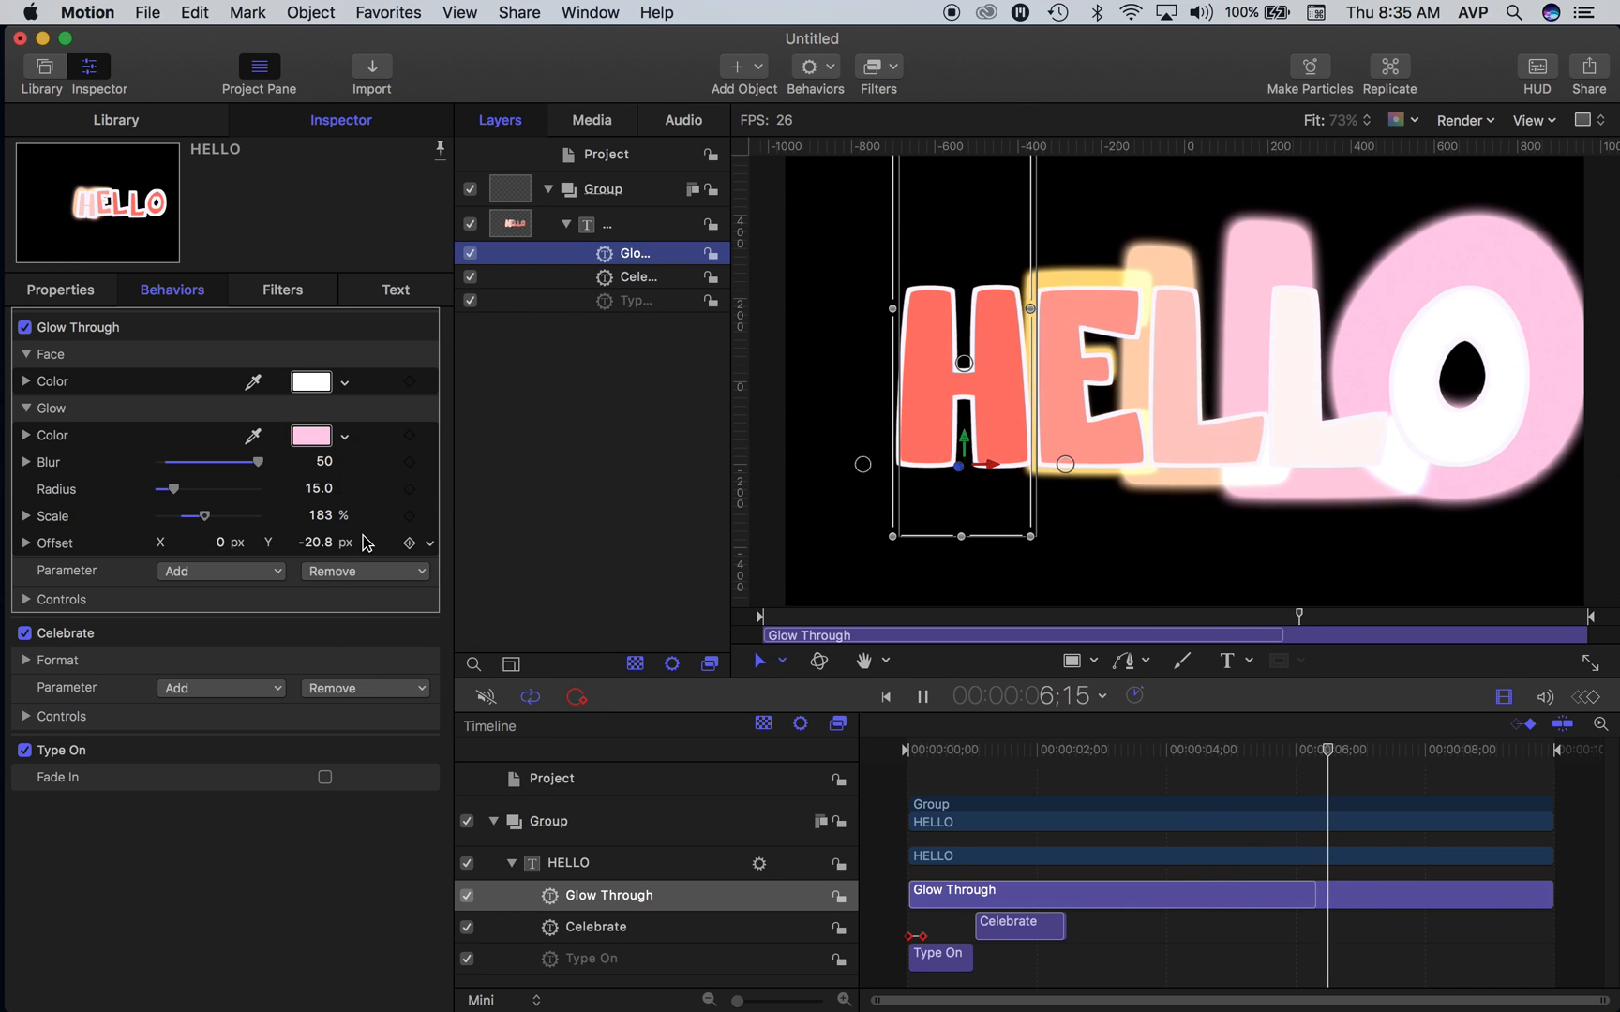
# - Add the Outline Color parameter to the Glow Through behavior
pyautogui.click(223, 571)
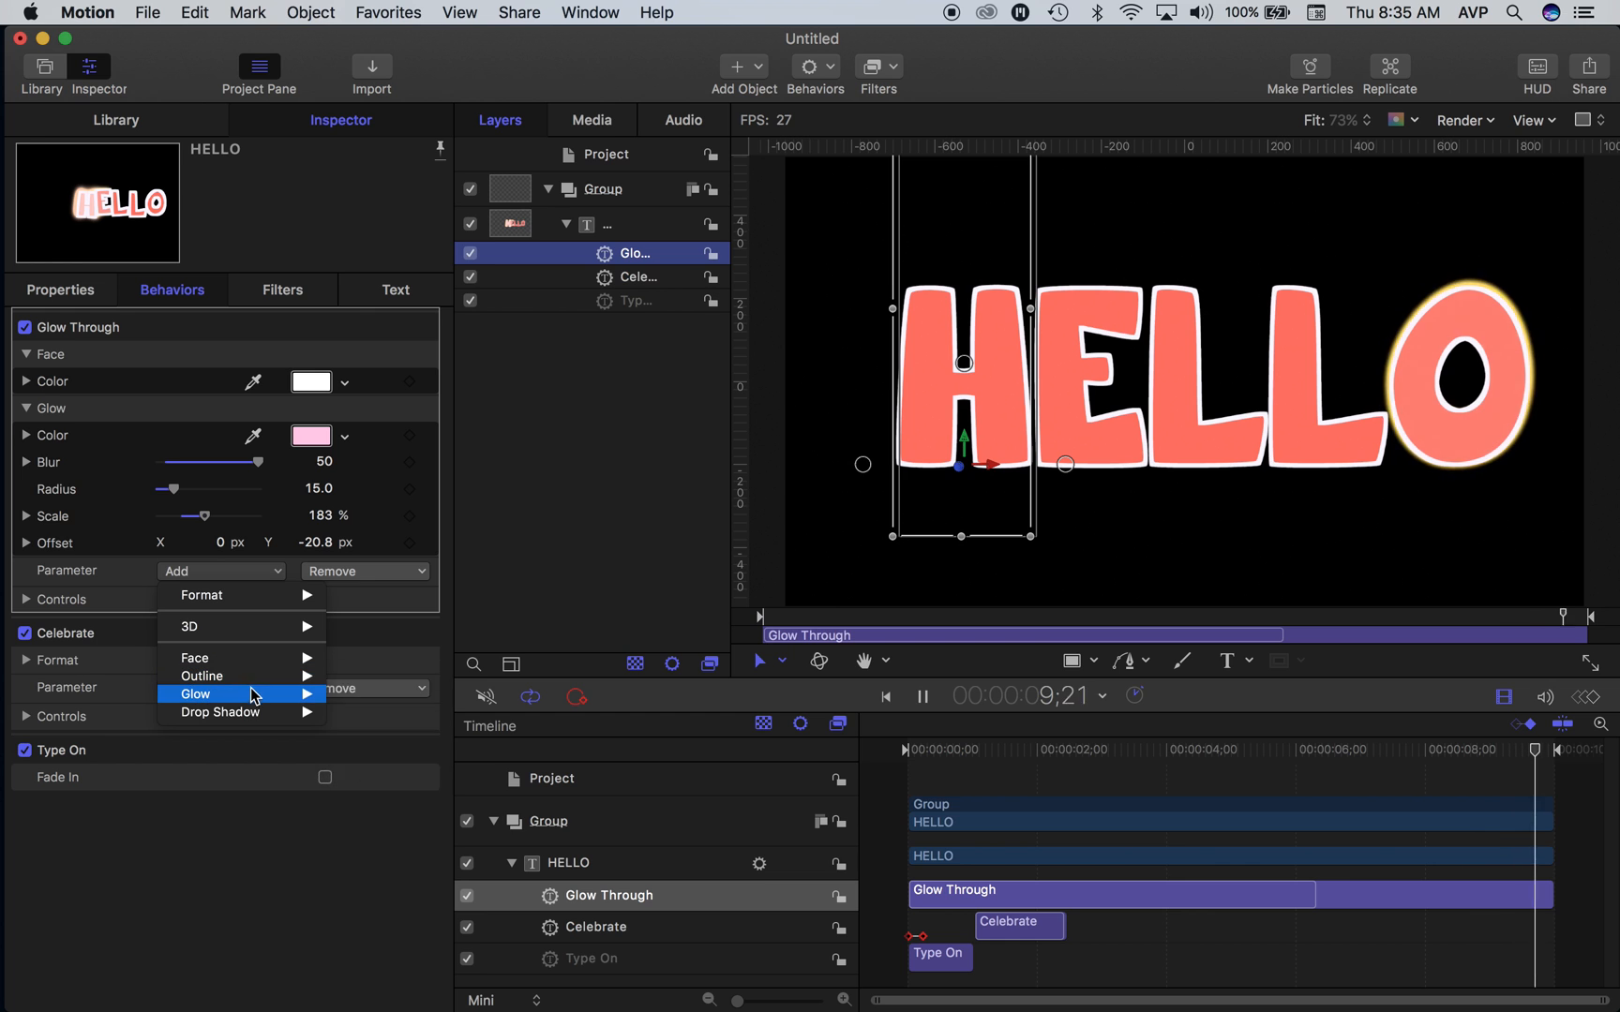
pyautogui.moveTo(263, 699)
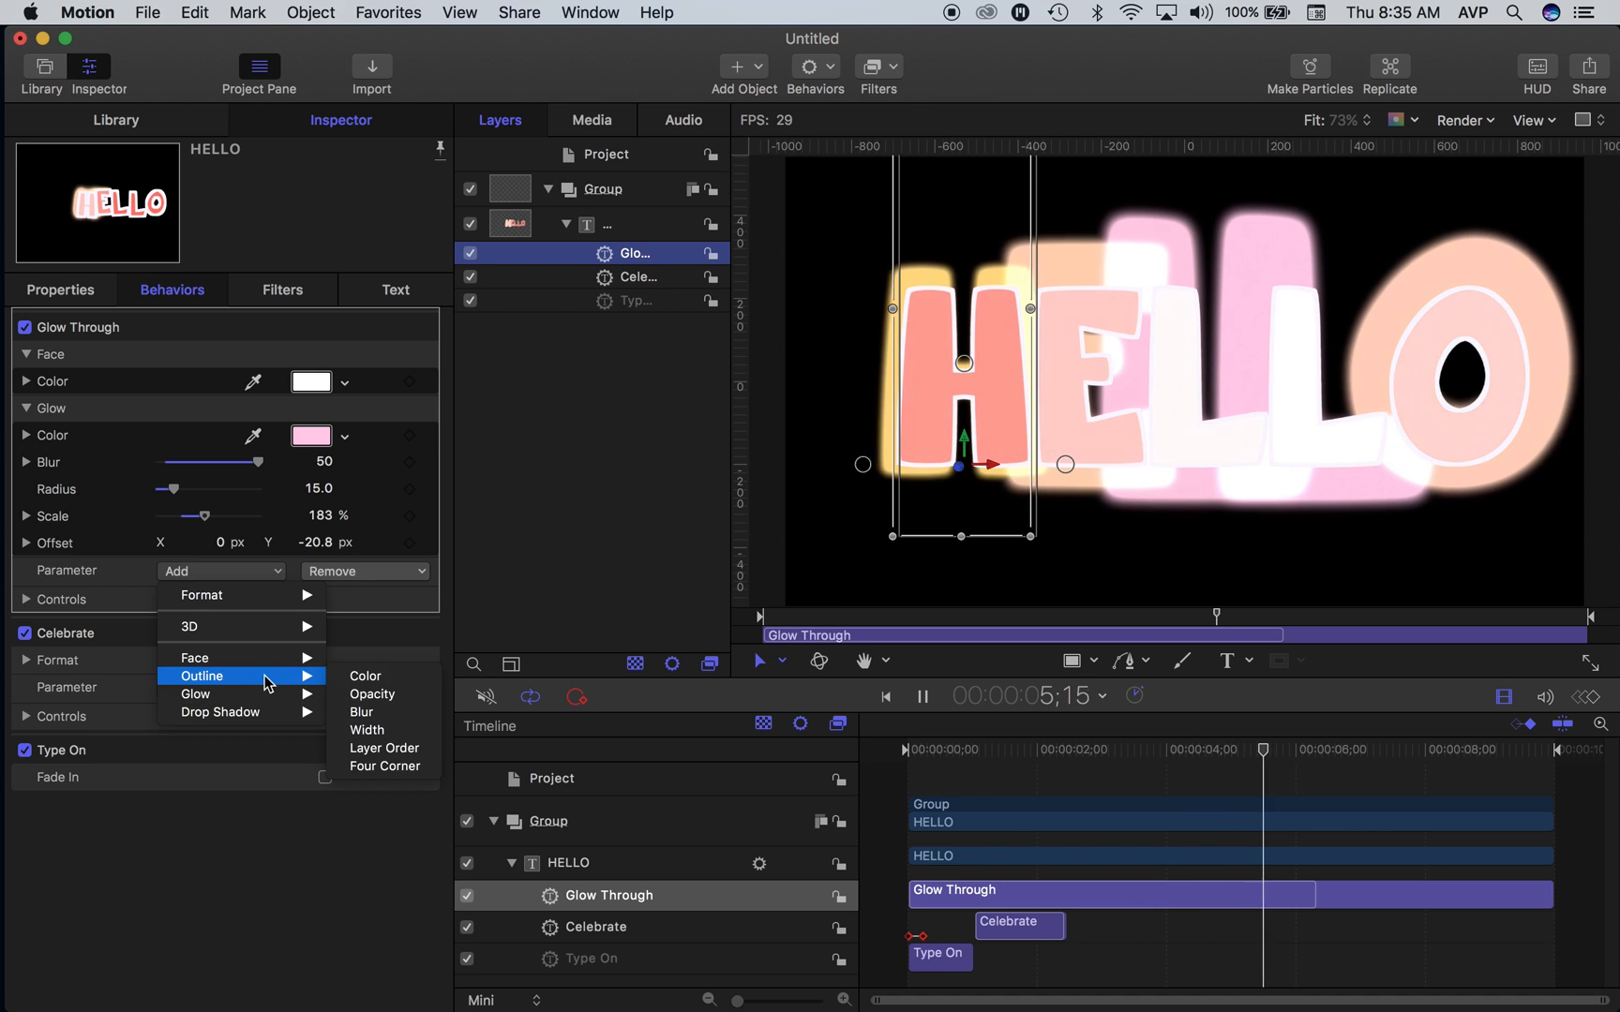
pyautogui.click(365, 675)
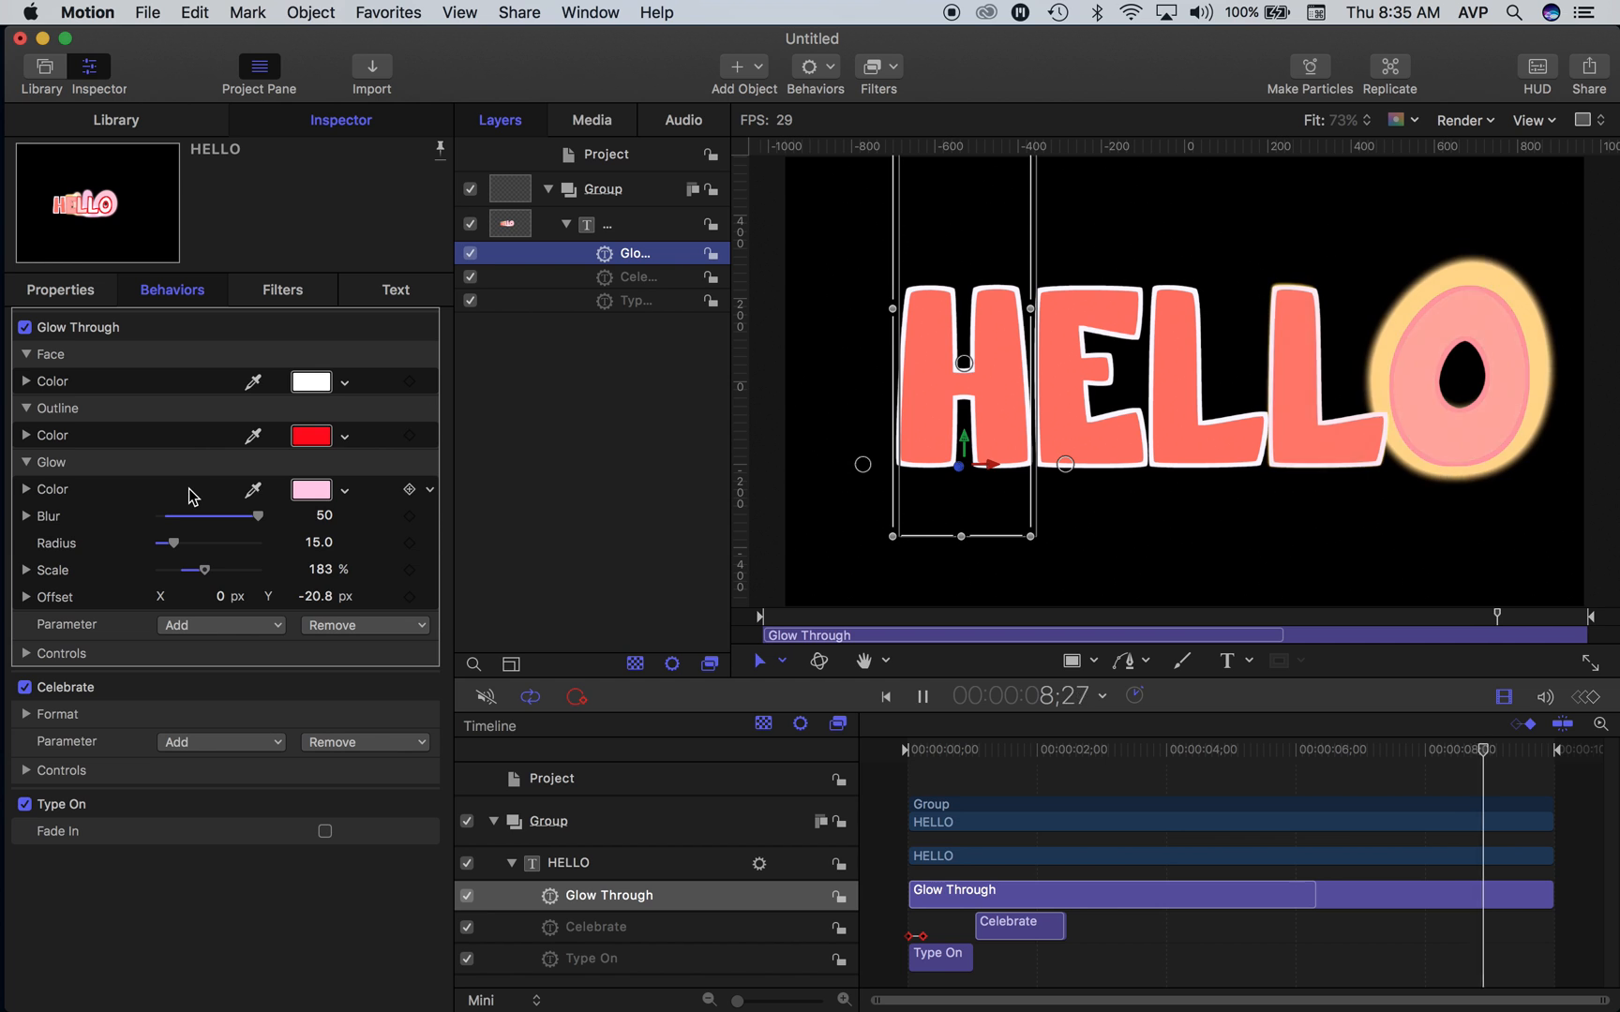
pyautogui.click(249, 628)
pyautogui.moveTo(266, 661)
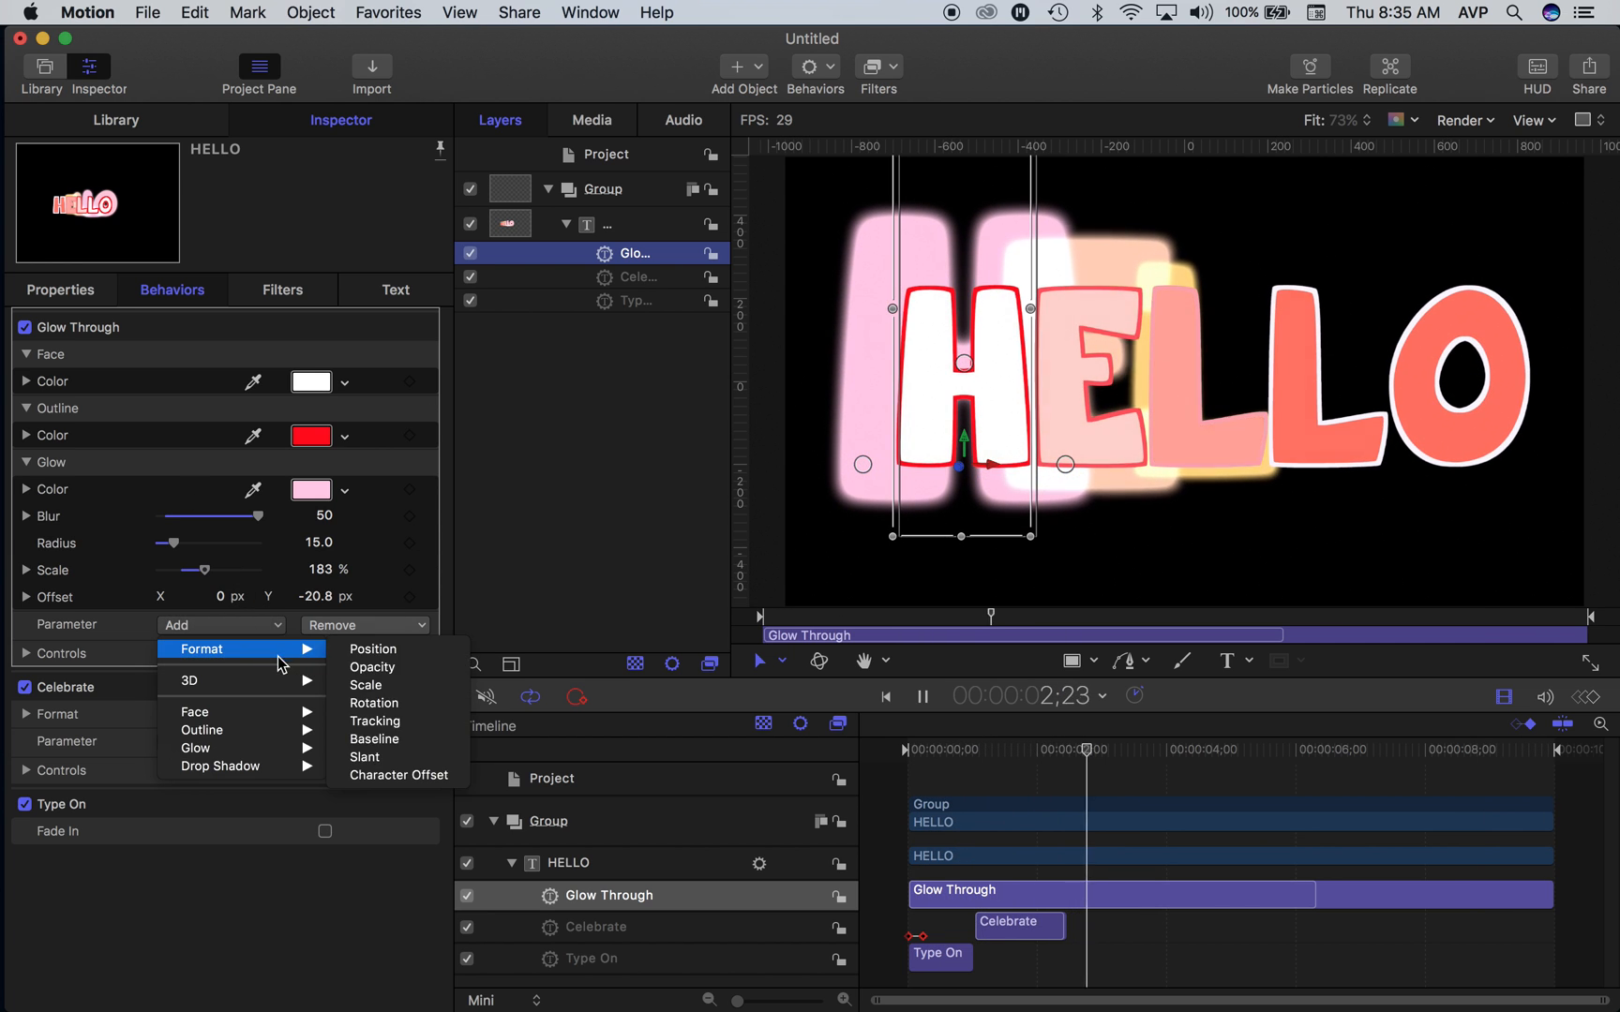
pyautogui.moveTo(267, 758)
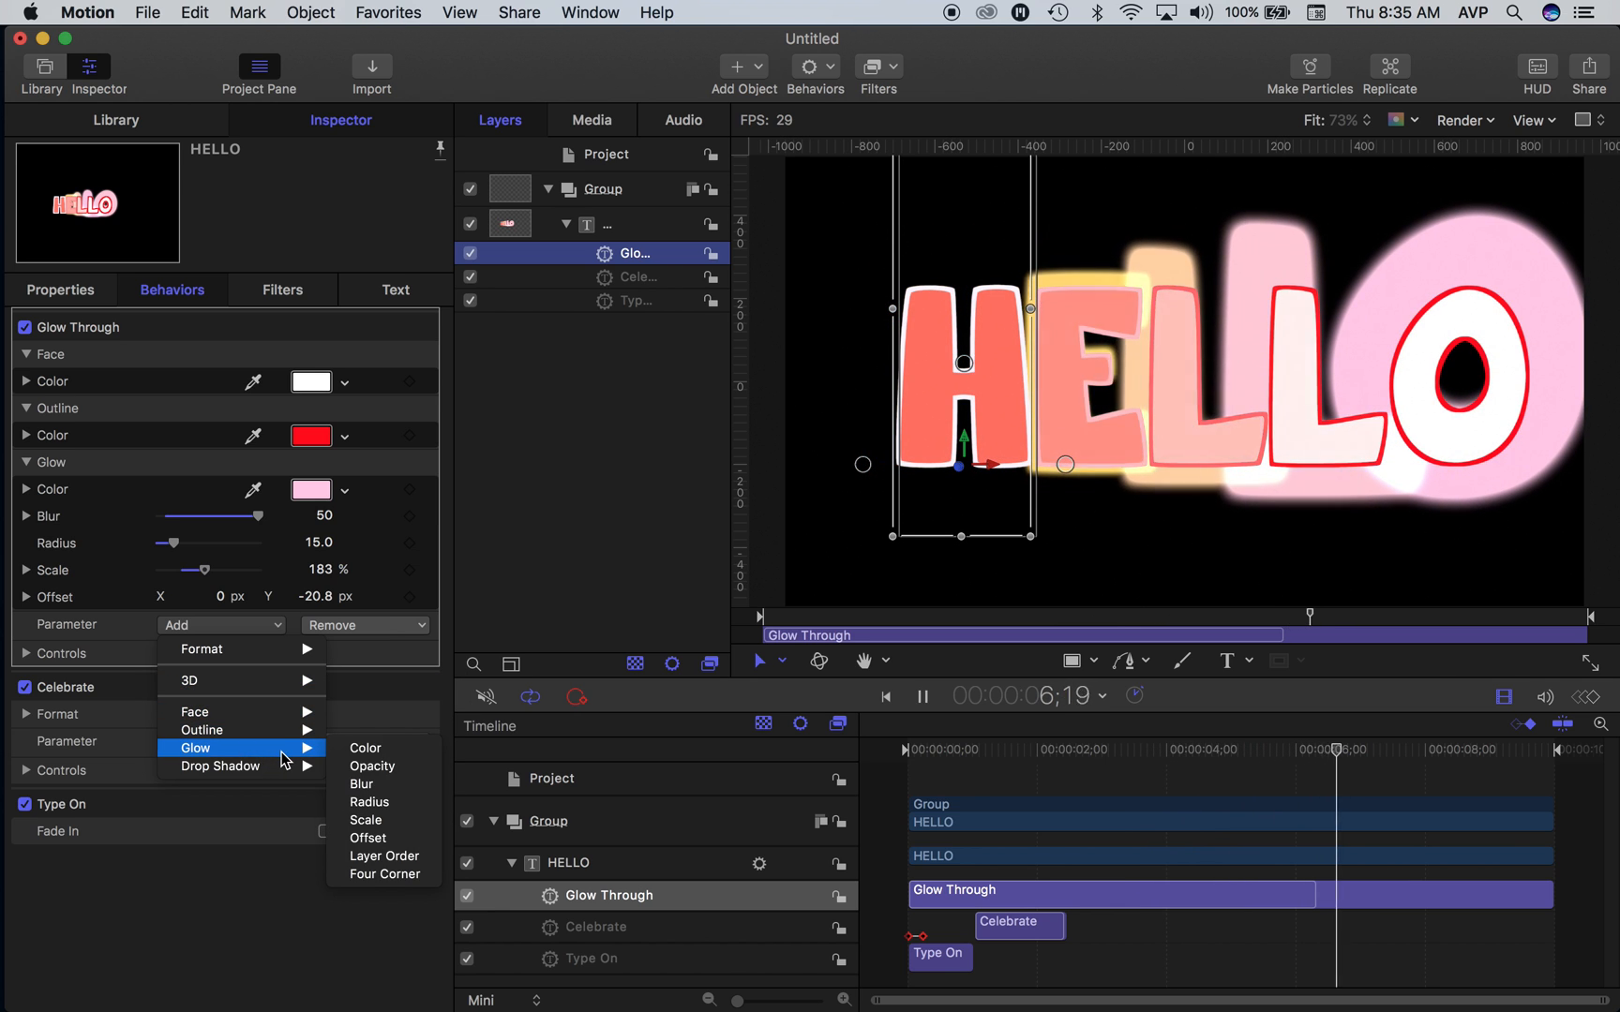
pyautogui.click(369, 965)
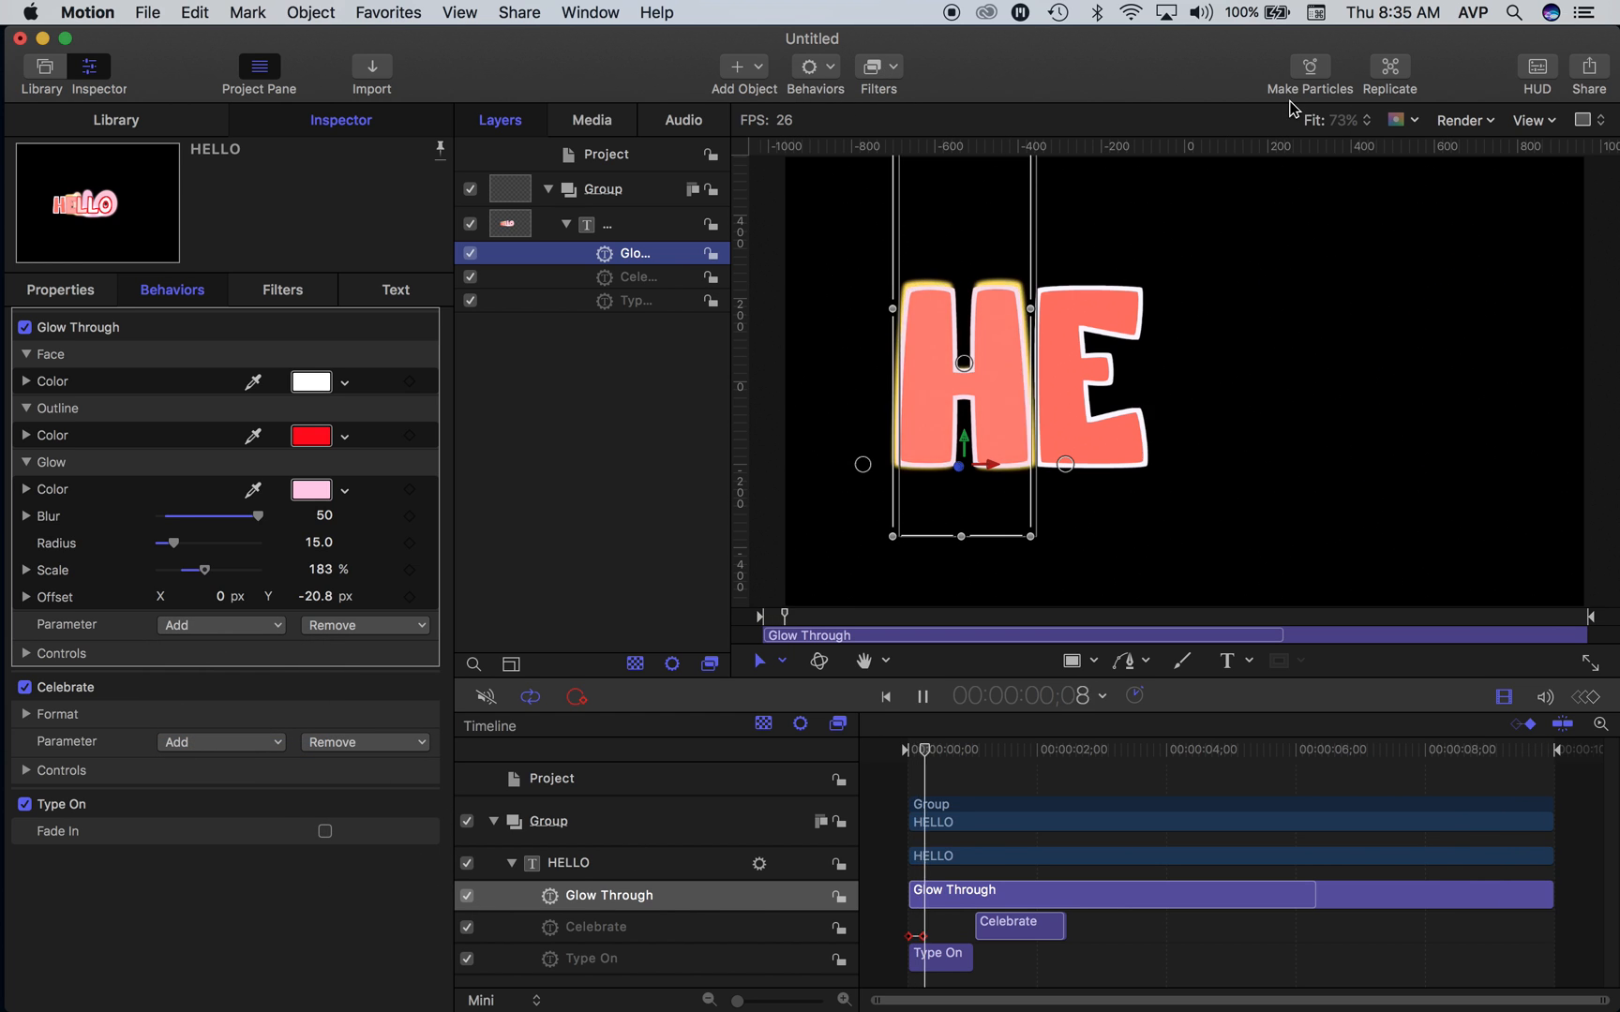
pyautogui.click(1121, 962)
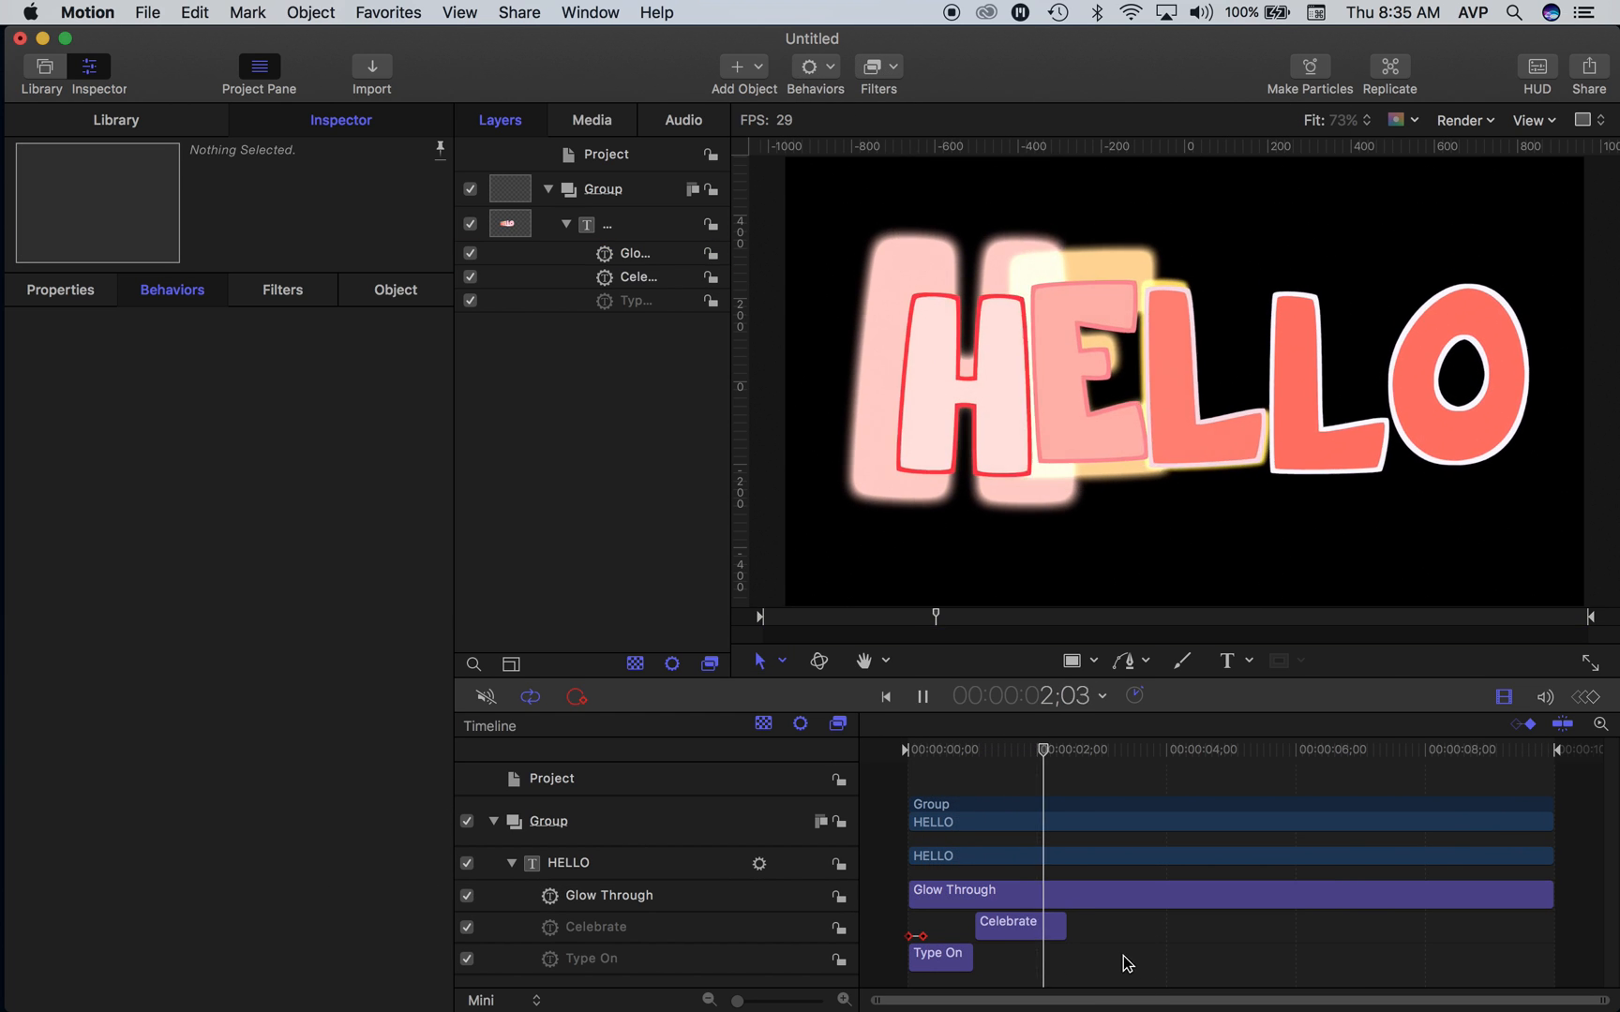
# - Add the Basic Motion behavior Grow/Shrink to the HELLO text layer and set its Scale To to -70%
pyautogui.click(604, 225)
pyautogui.click(821, 75)
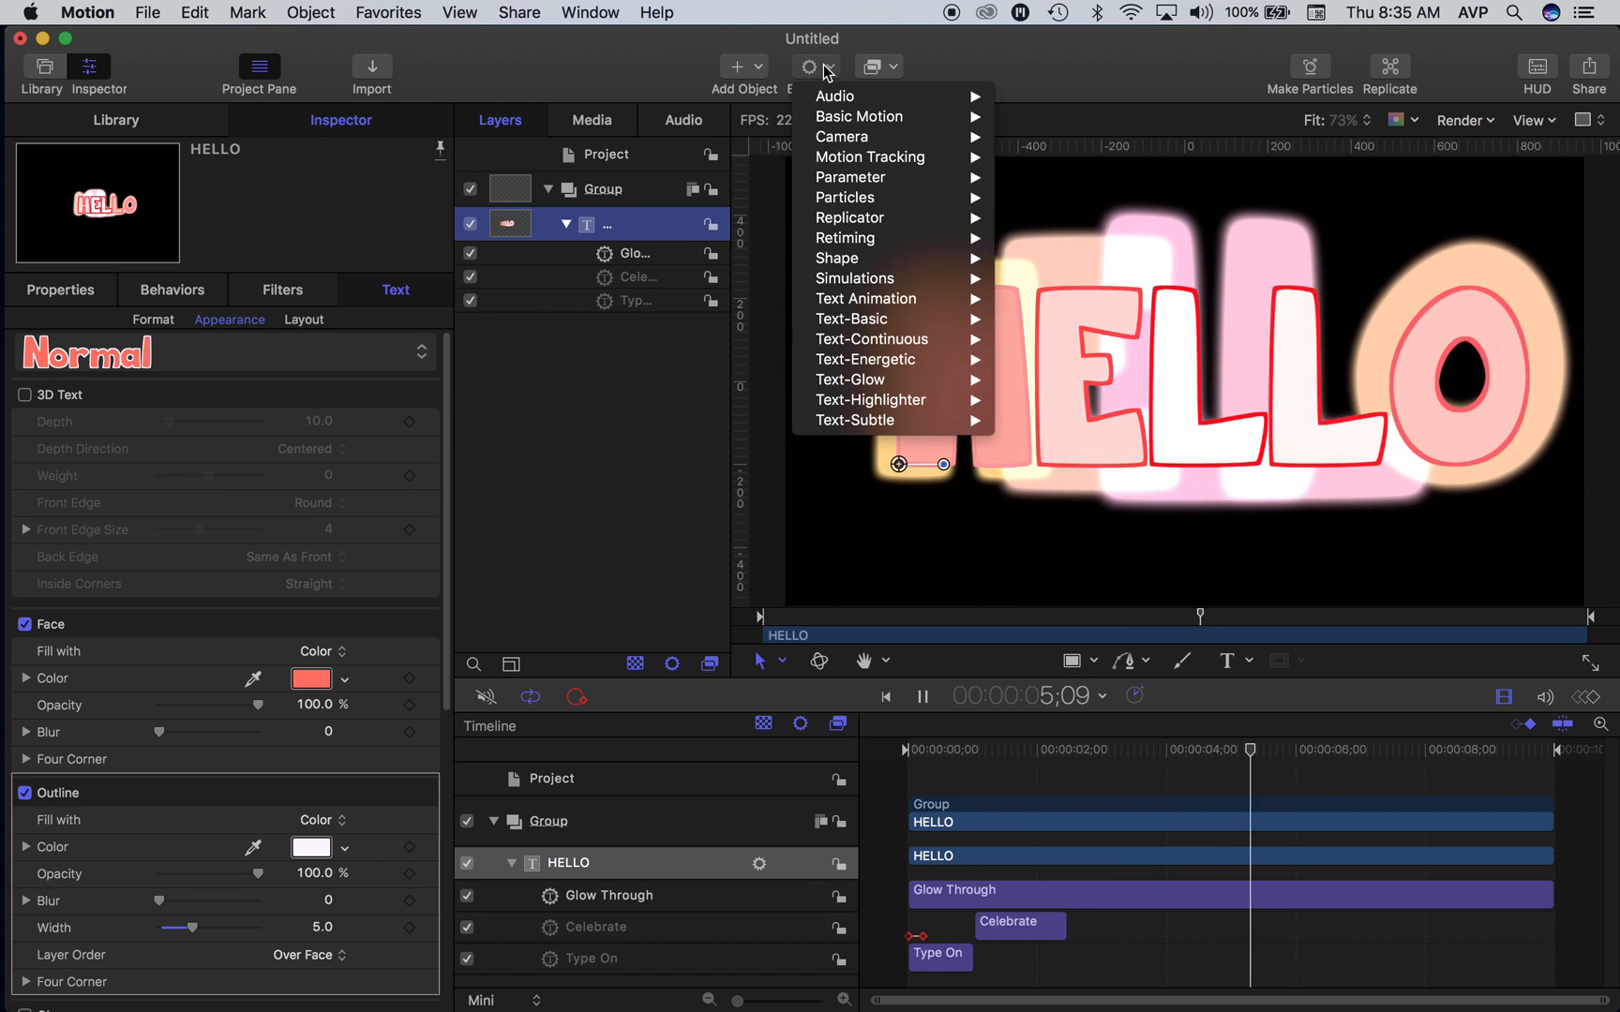
pyautogui.moveTo(862, 119)
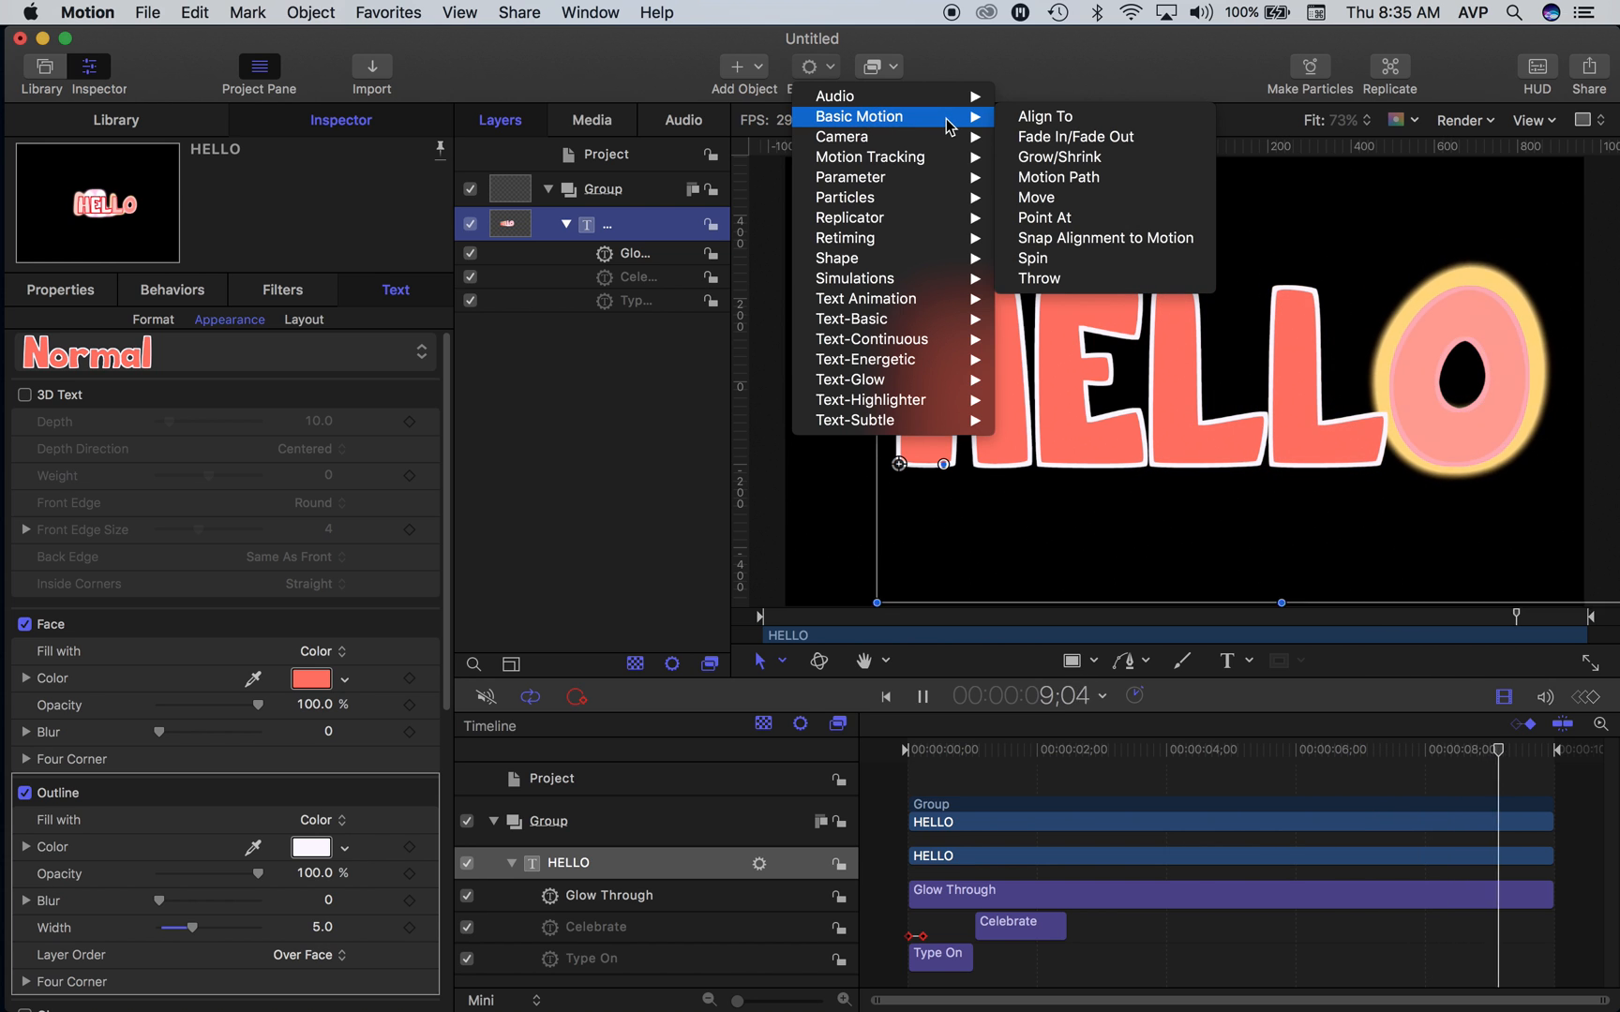
pyautogui.click(1052, 157)
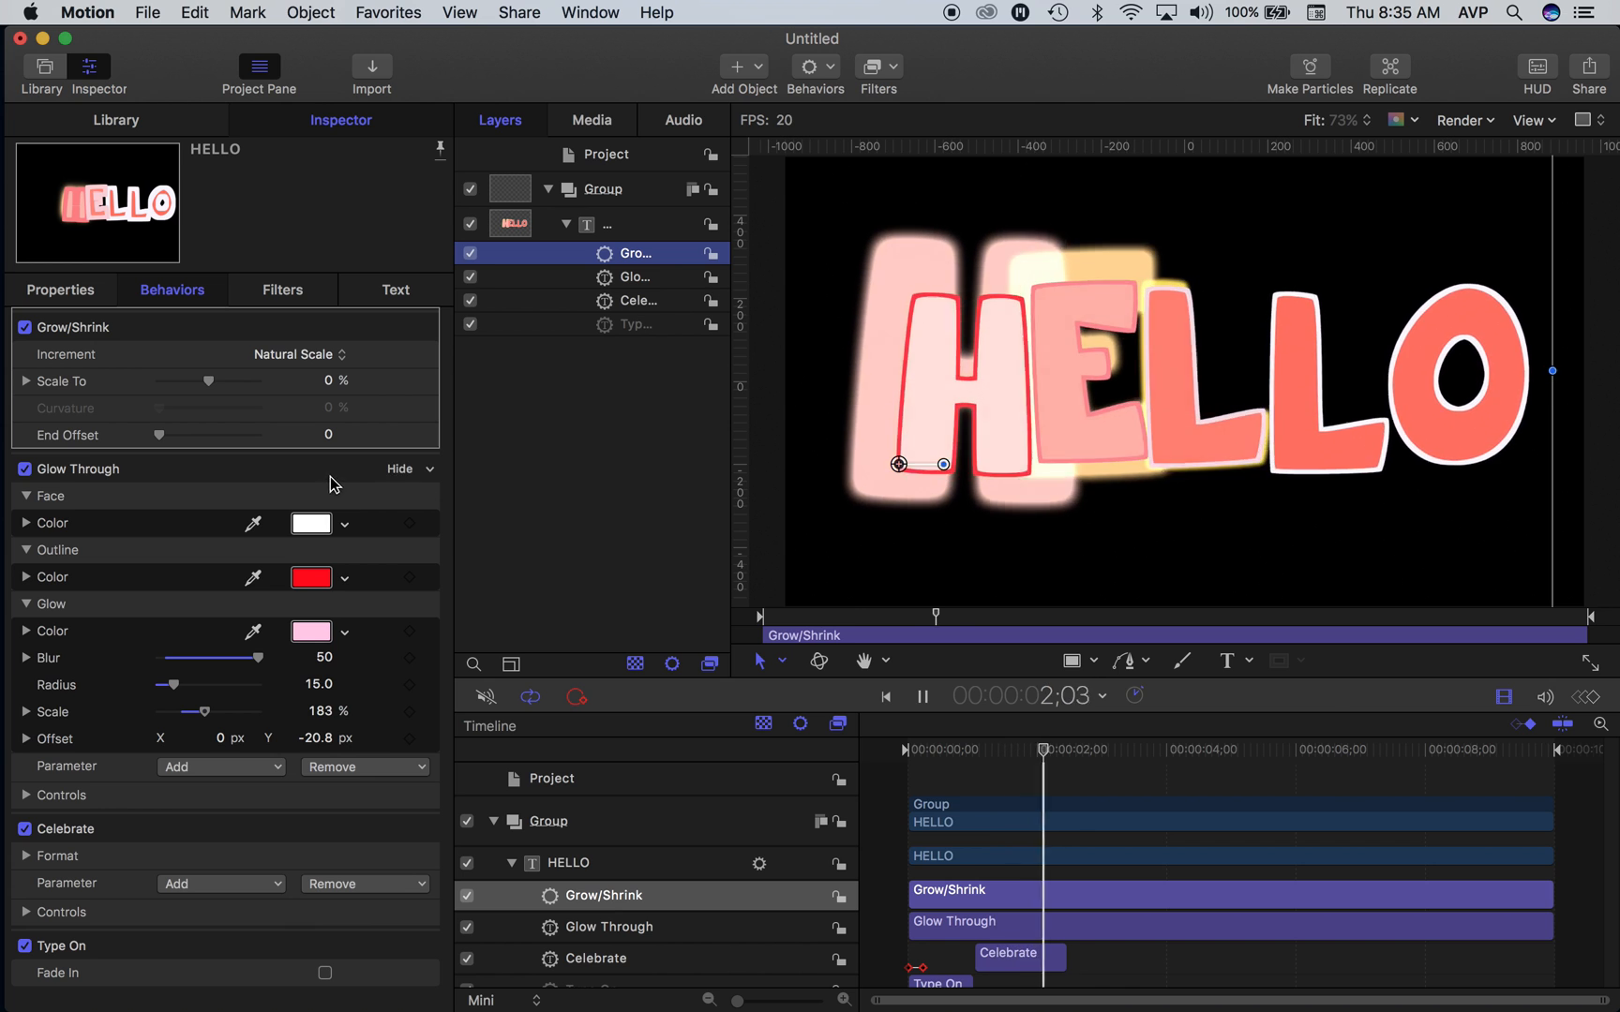
pyautogui.moveTo(220, 380); pyautogui.dragTo(185, 390)
pyautogui.click(910, 750)
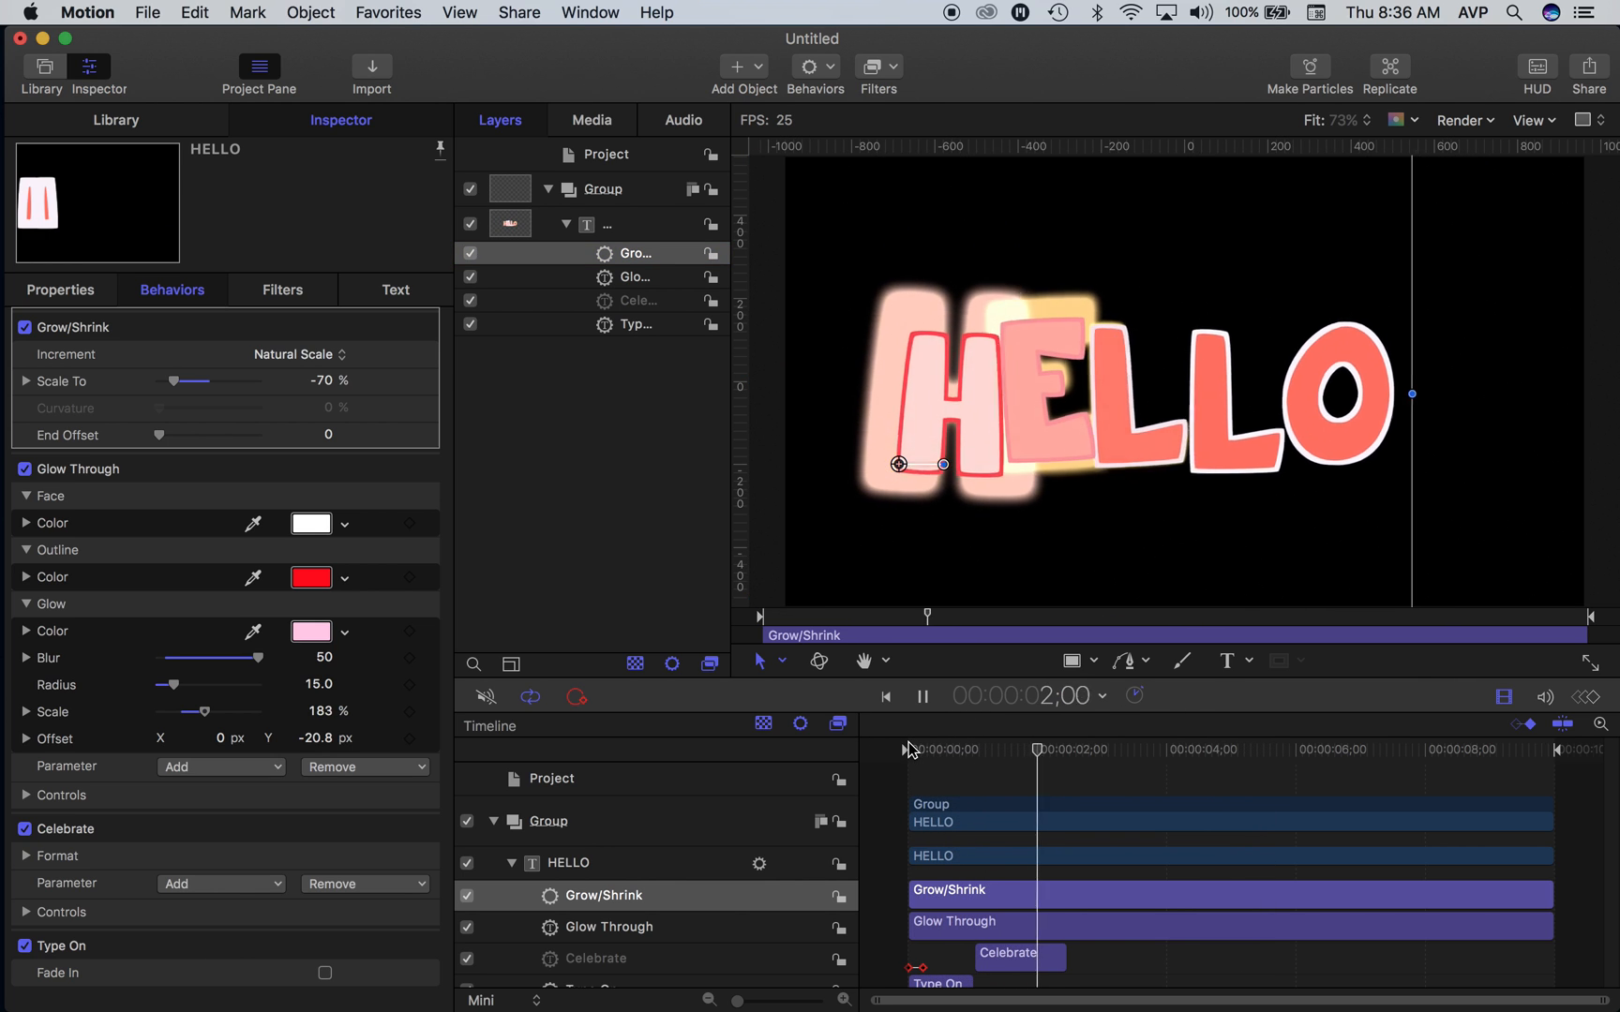
# - Turn off the Grow/Shrink behavior on the HELLO text layer
pyautogui.click(470, 253)
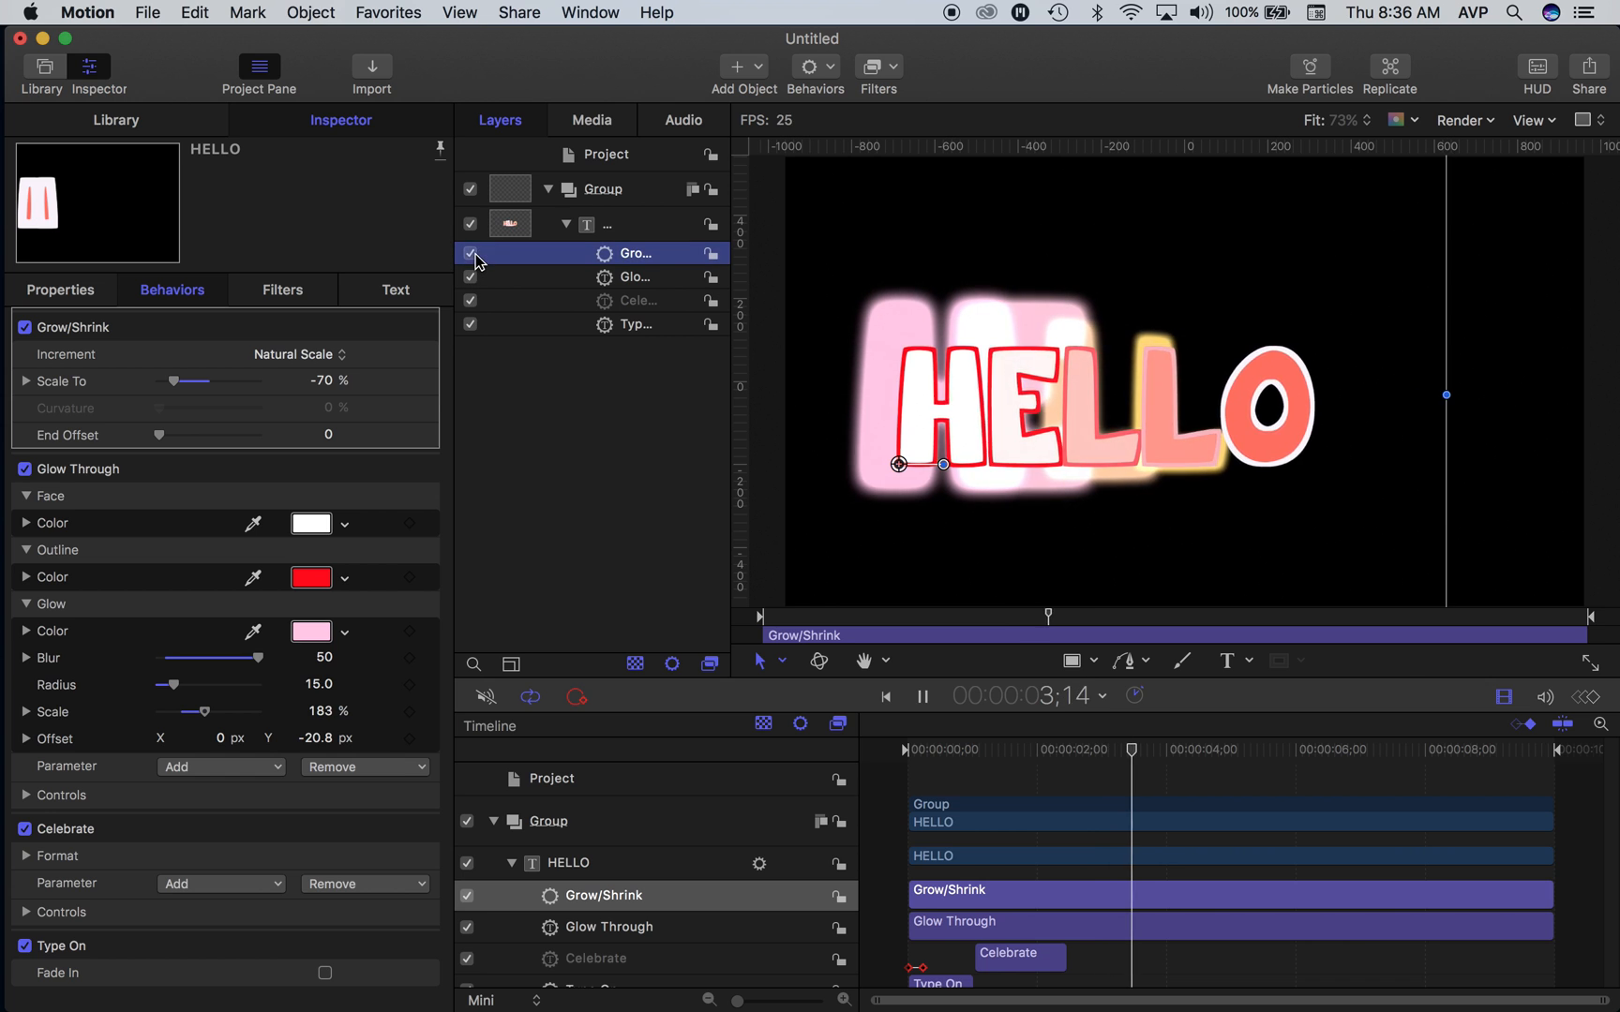